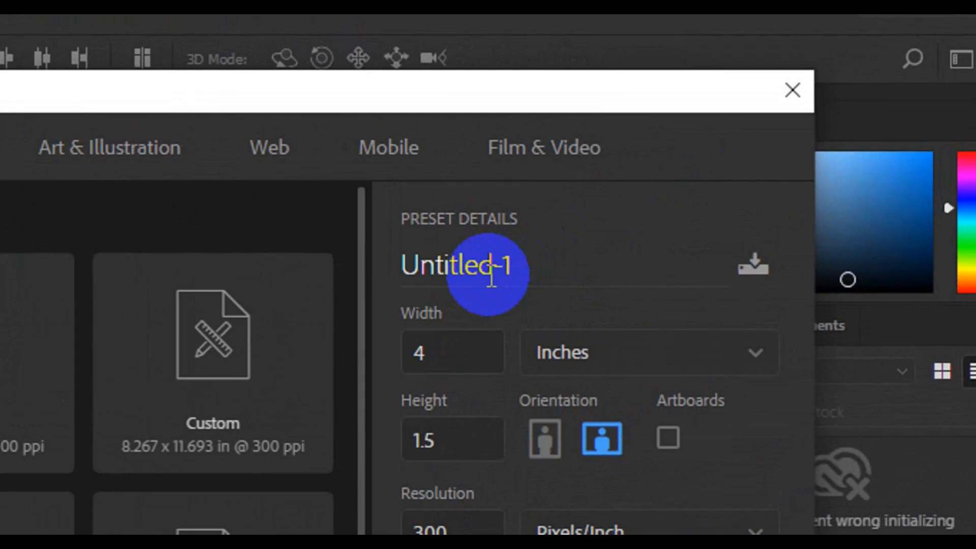
- Create a document named 'Creative Id Card', 2.59 × 4.22 inches at 300 ppi in CMYK
click(492, 277)
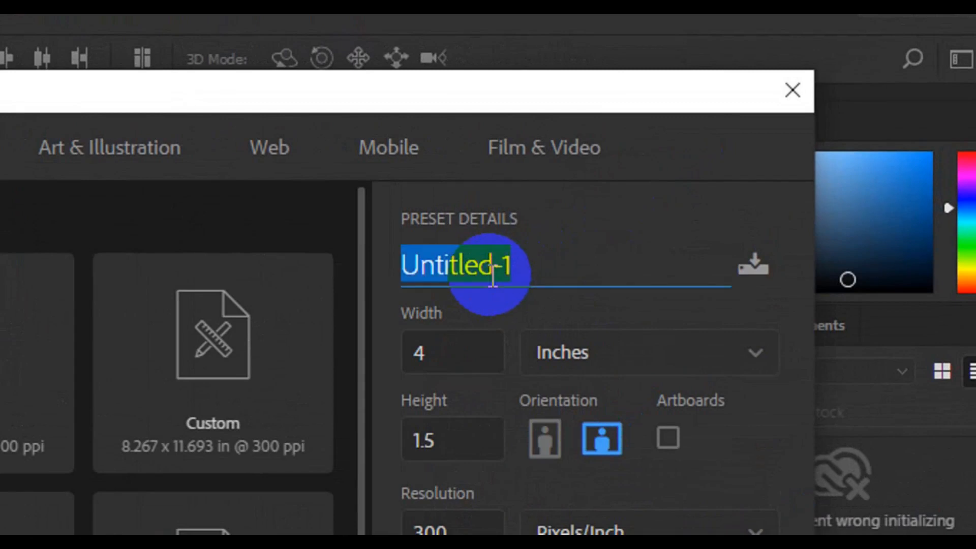
text(Creative )
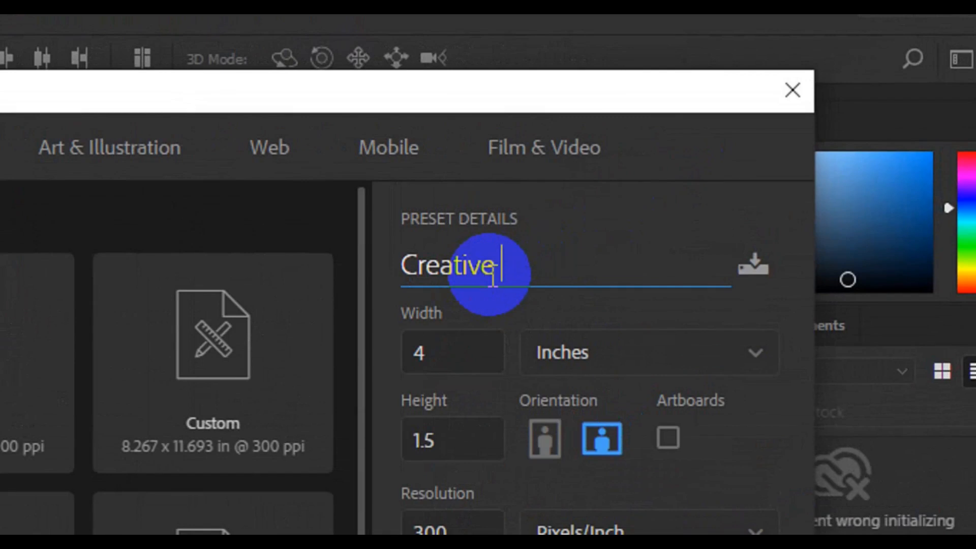
text(Id Card)
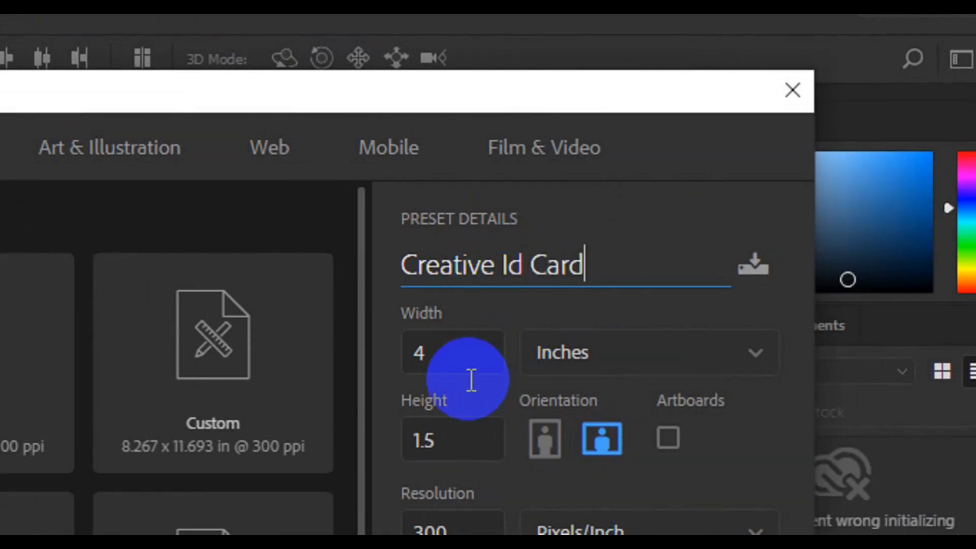
click(472, 362)
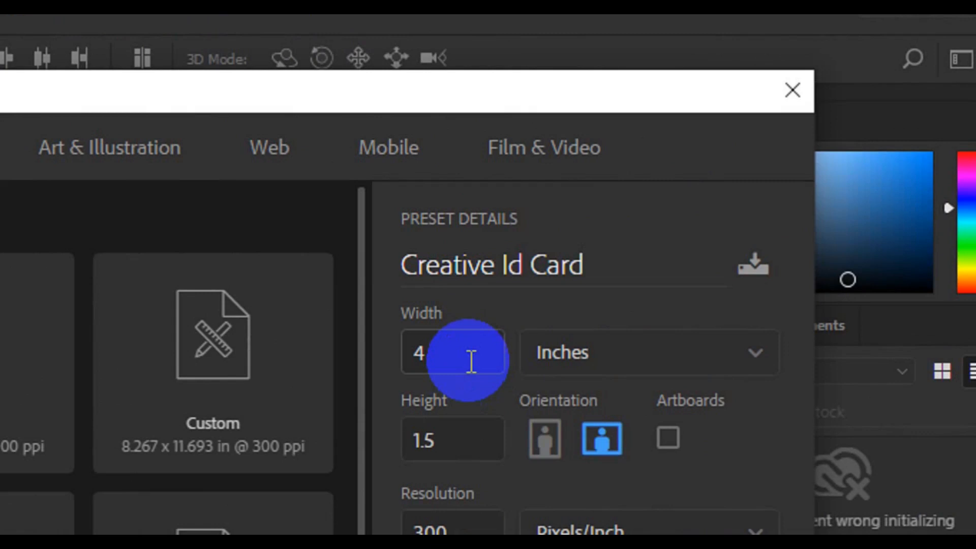
double_click(471, 362)
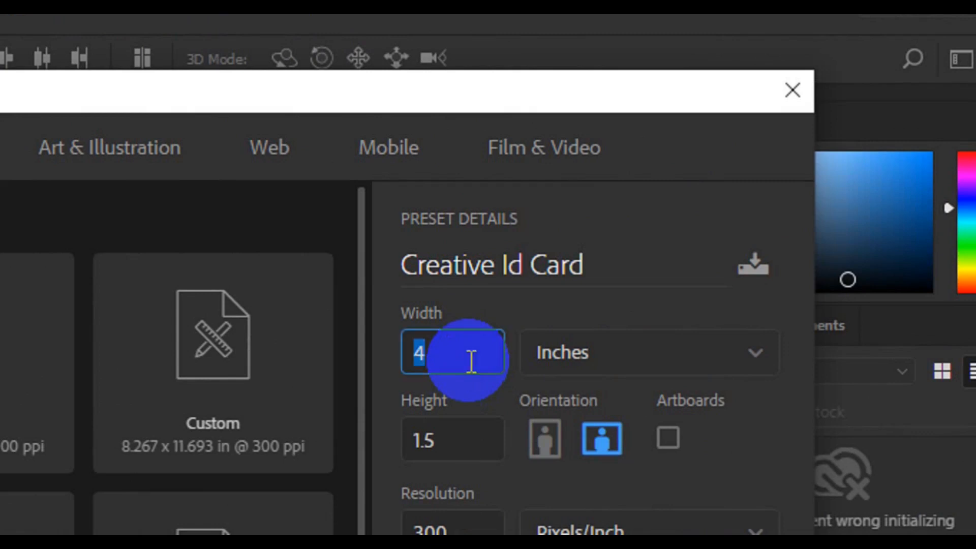
text(2.59)
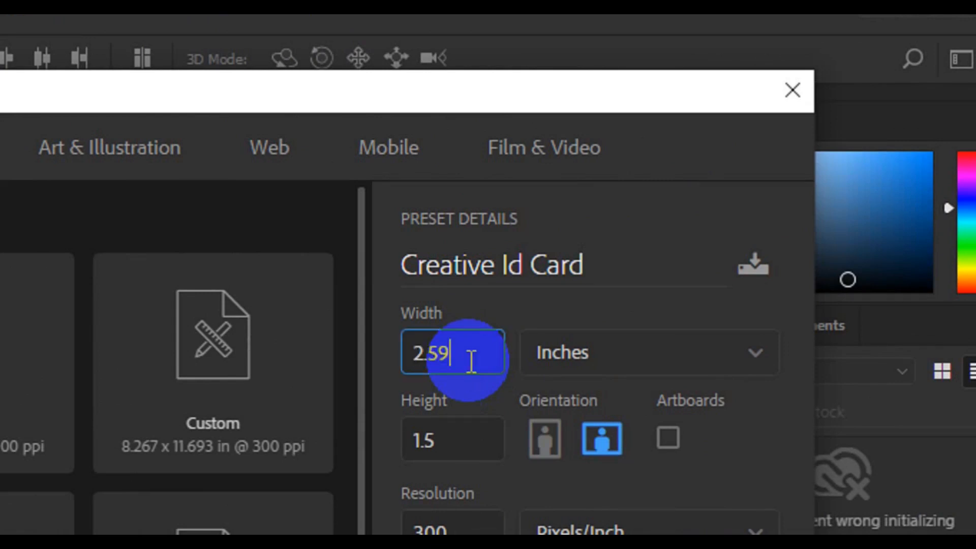
key(Tab)
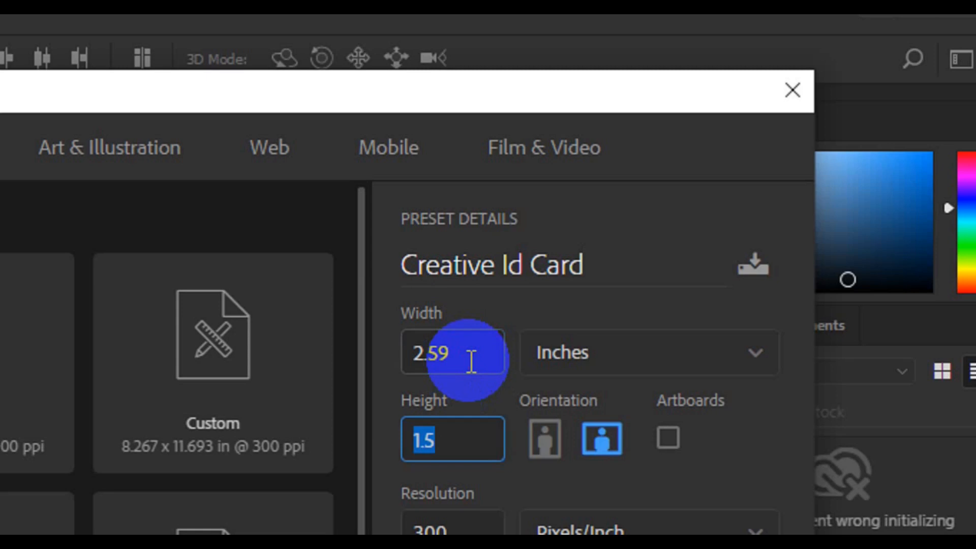
text(4)
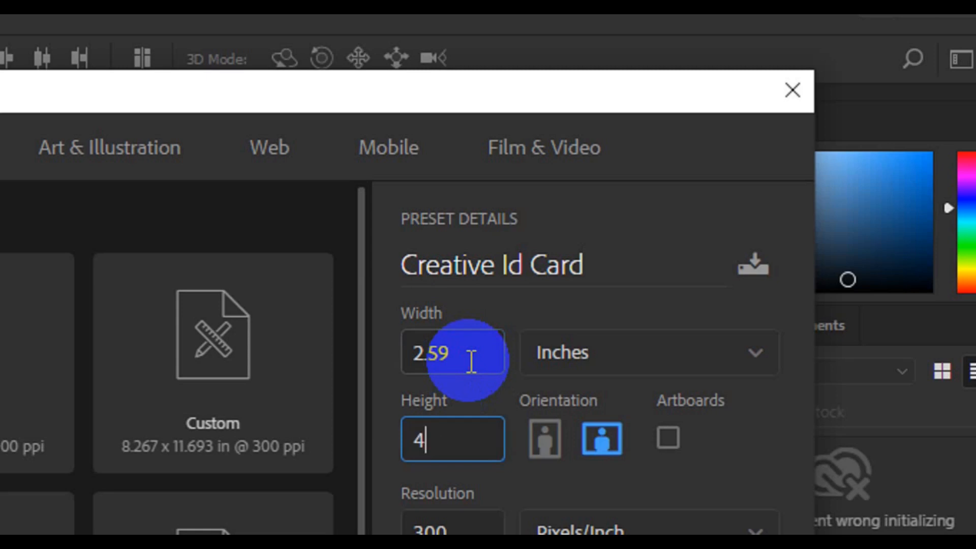
text(.22)
click(723, 448)
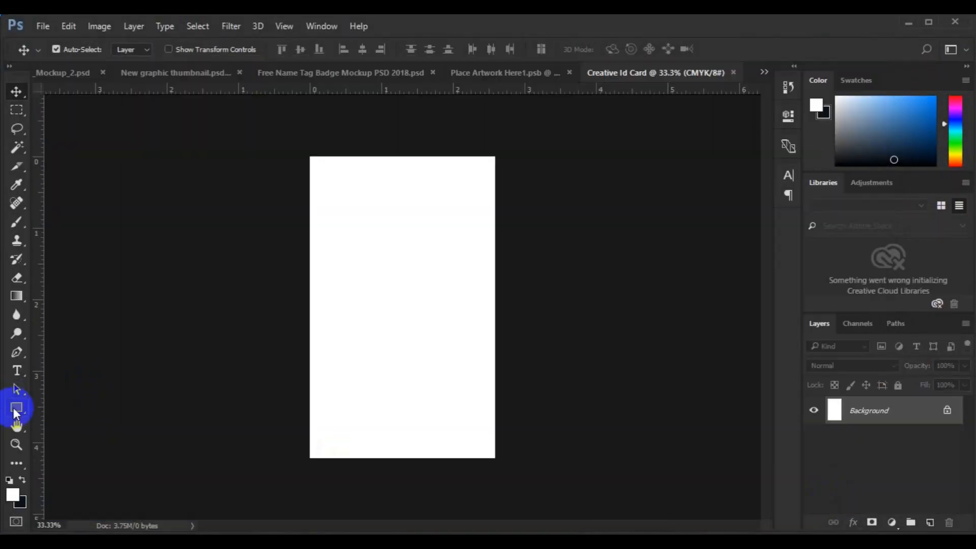
- Draw a wide grey-filled rectangle across the top of the card
click(16, 408)
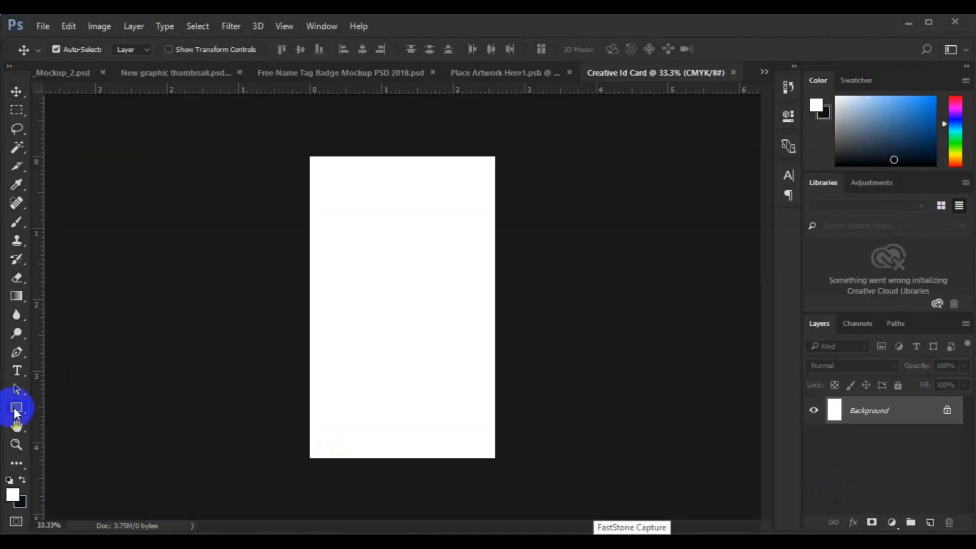
click(135, 50)
click(92, 154)
click(302, 147)
drag(302, 150, 470, 253)
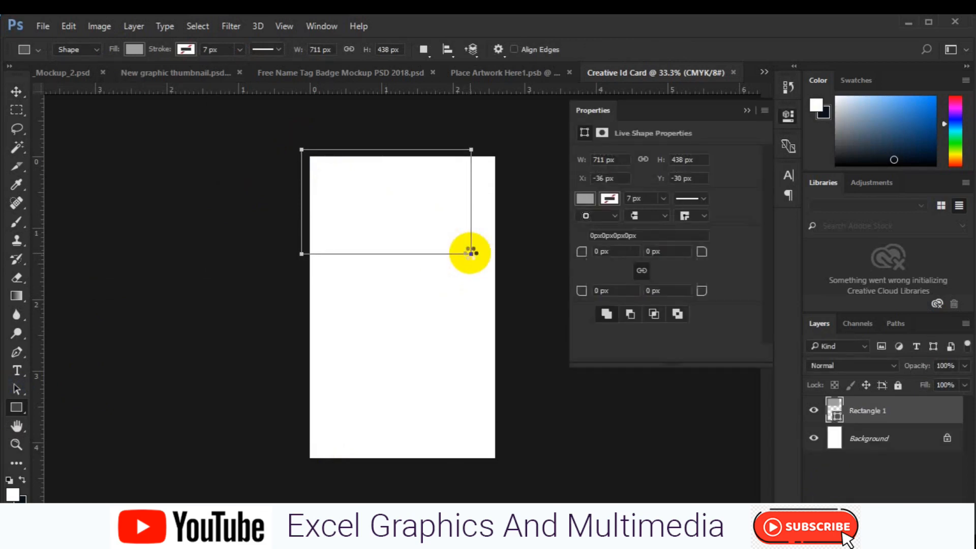
- Rotate the rectangle 45°, flip it horizontally, move it onto the top-left edge, and apply
key(v)
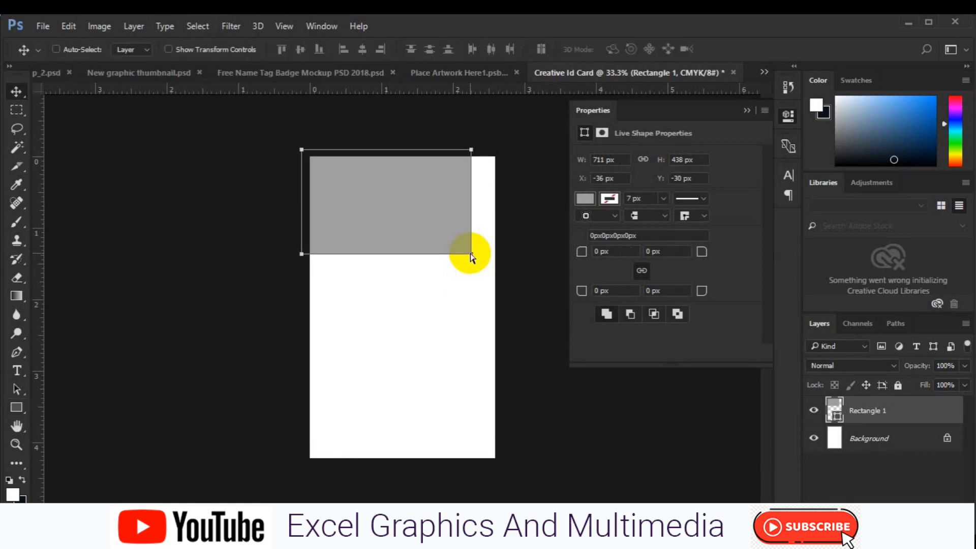
key(ctrl+t)
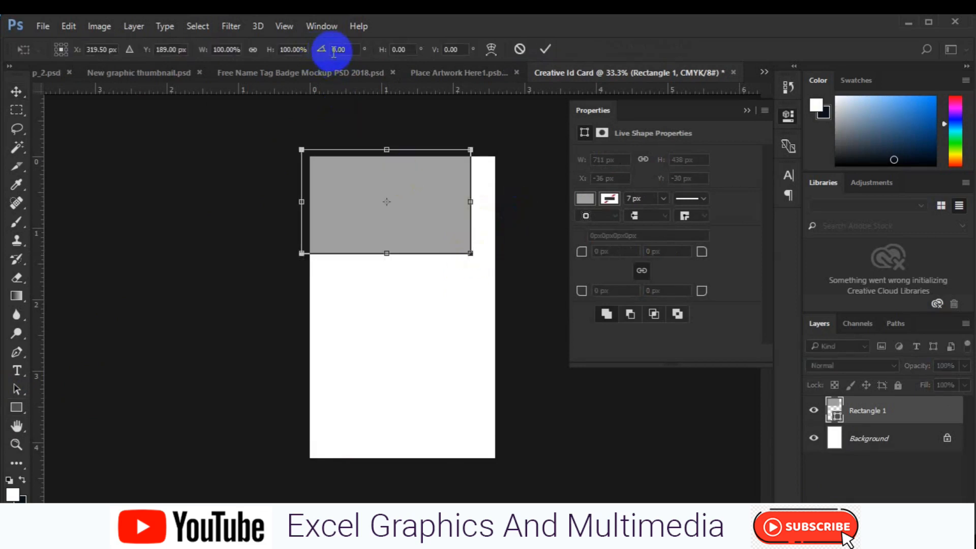
click(335, 51)
double_click(386, 62)
text(4)
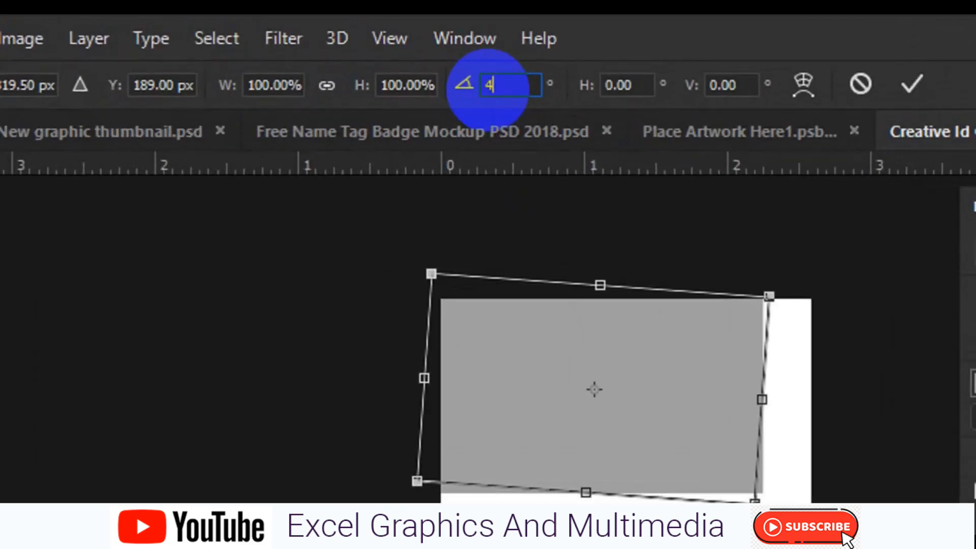
text(5)
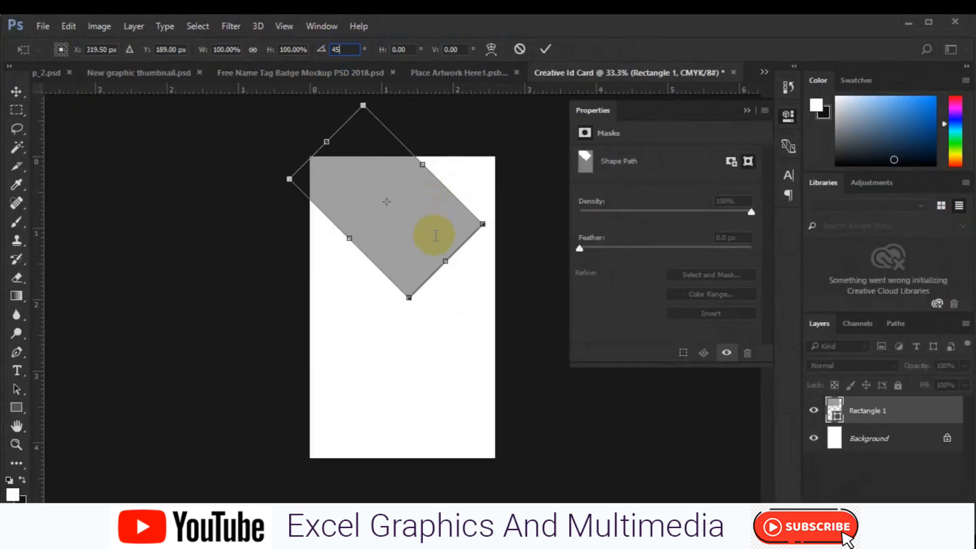
right_click(397, 227)
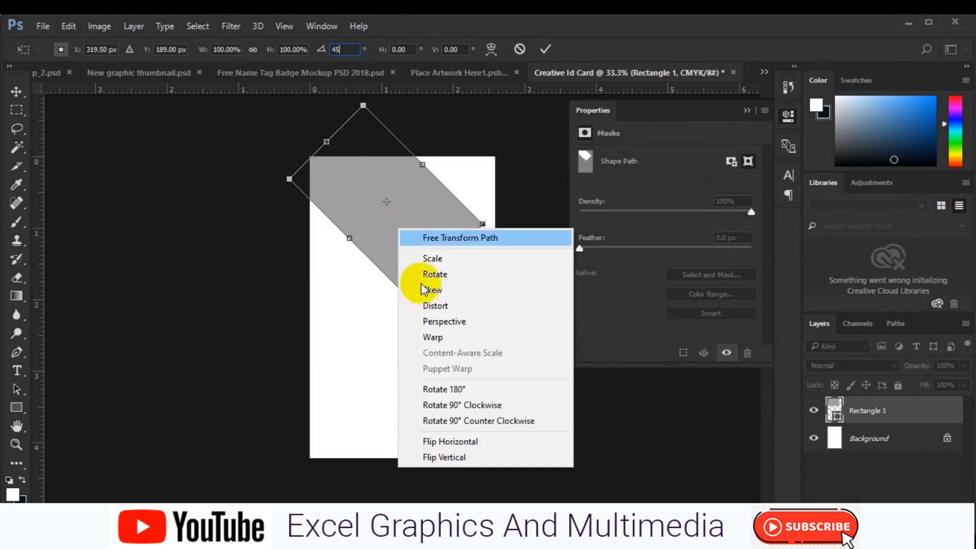
click(455, 437)
drag(386, 235, 362, 217)
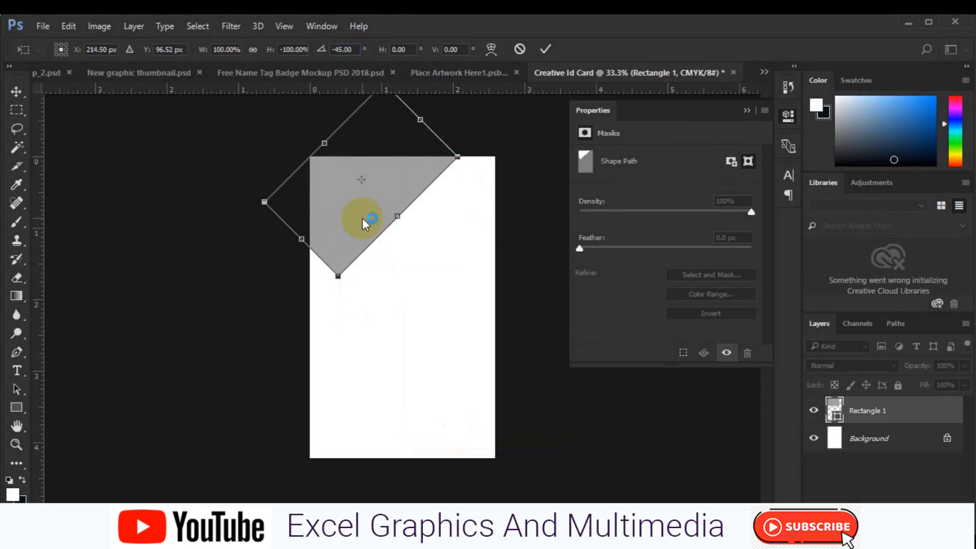
click(16, 93)
click(305, 202)
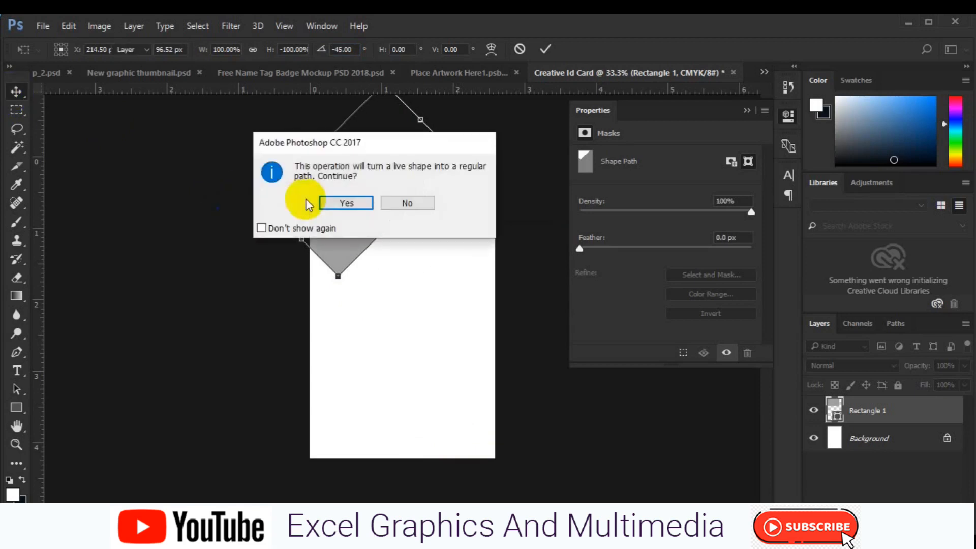
click(342, 203)
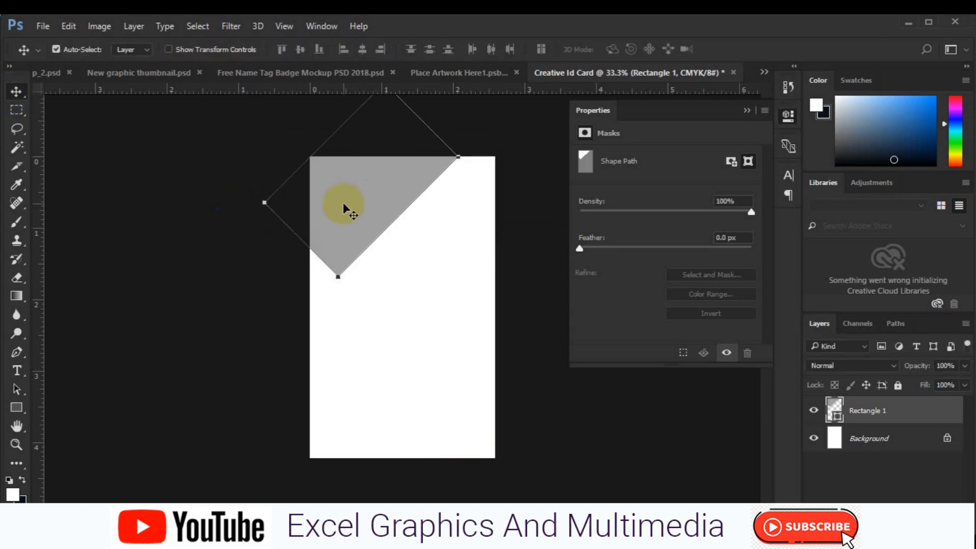
- Duplicate the grey triangle and fill the copy with a mauve colour
click(746, 113)
click(820, 443)
key(ctrl+j)
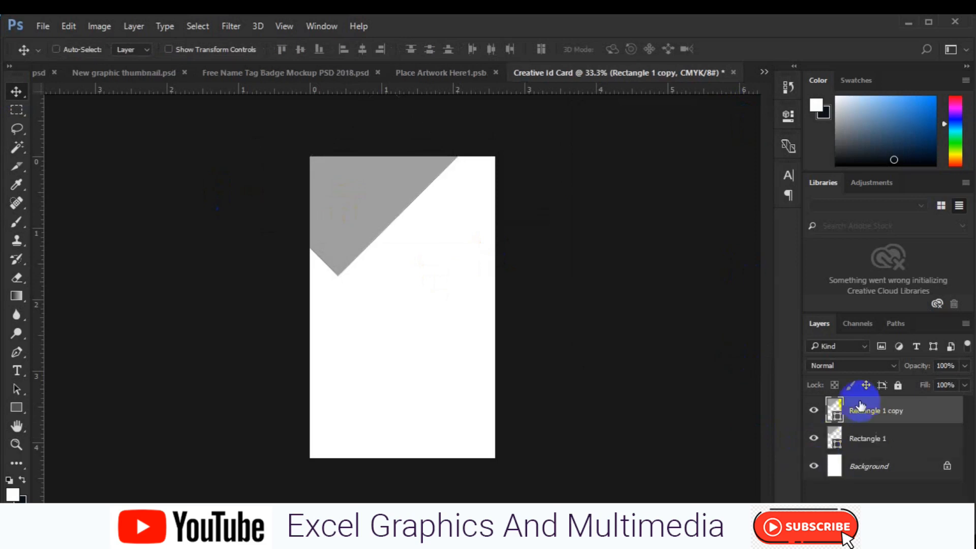
double_click(837, 420)
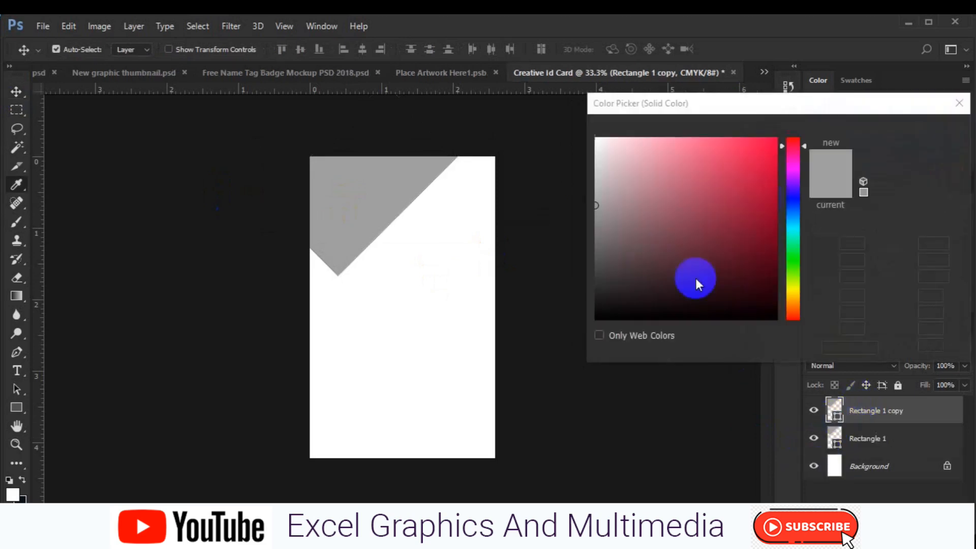
click(628, 222)
click(905, 131)
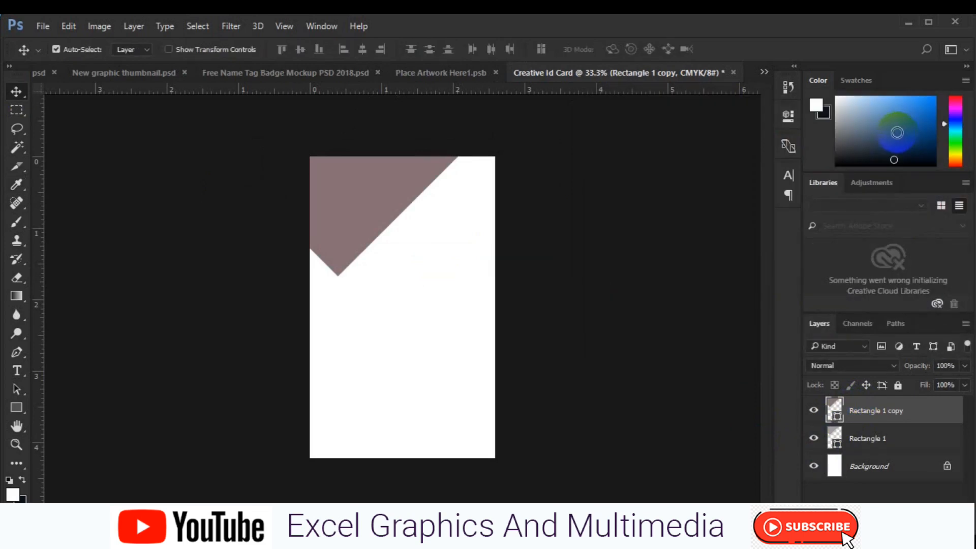
- Shift the mauve copy up and right along the top edge, then duplicate it
key(ctrl+t)
drag(384, 162, 420, 97)
drag(392, 151, 396, 144)
key(Return)
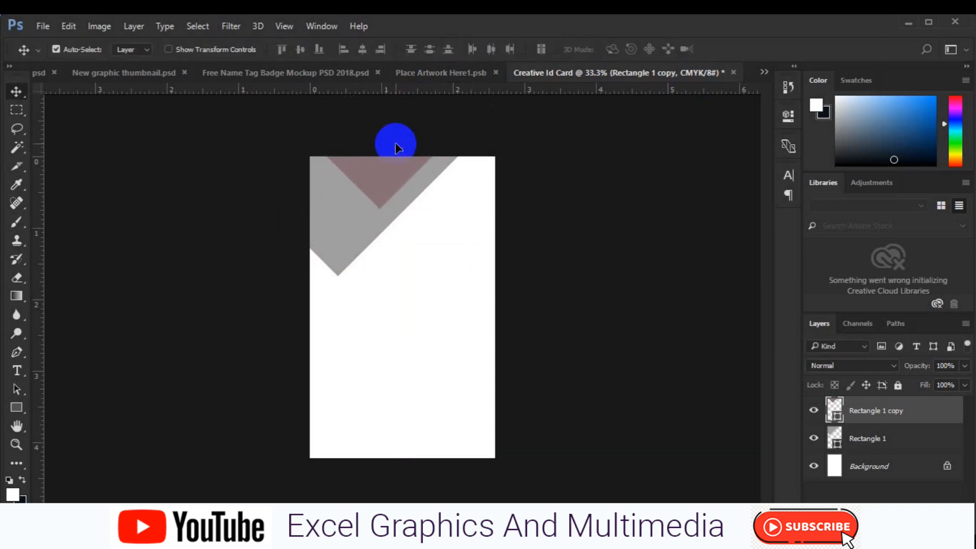
key(ctrl+j)
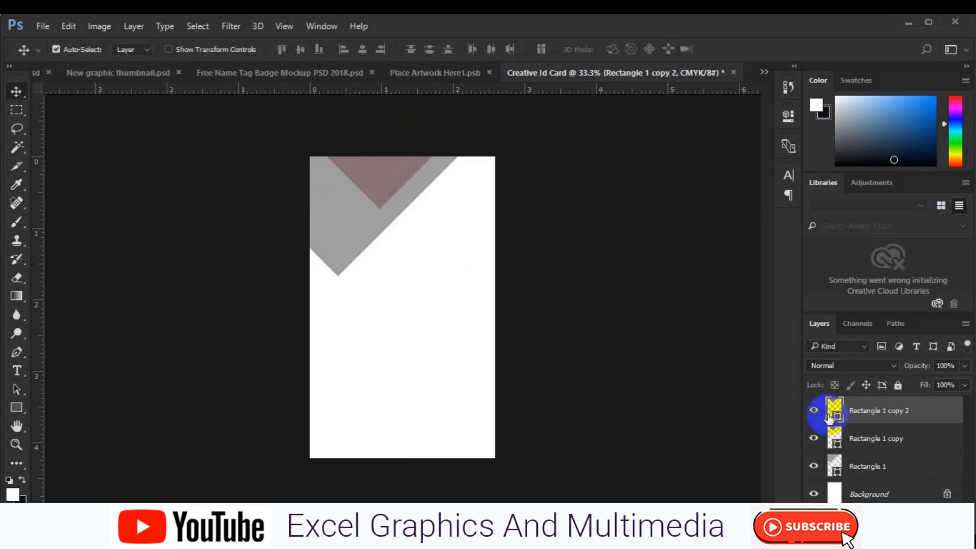
- Fill the newest copy near-black (#2c1f22) and shift it slightly right, leaving a thin mauve strip
double_click(837, 420)
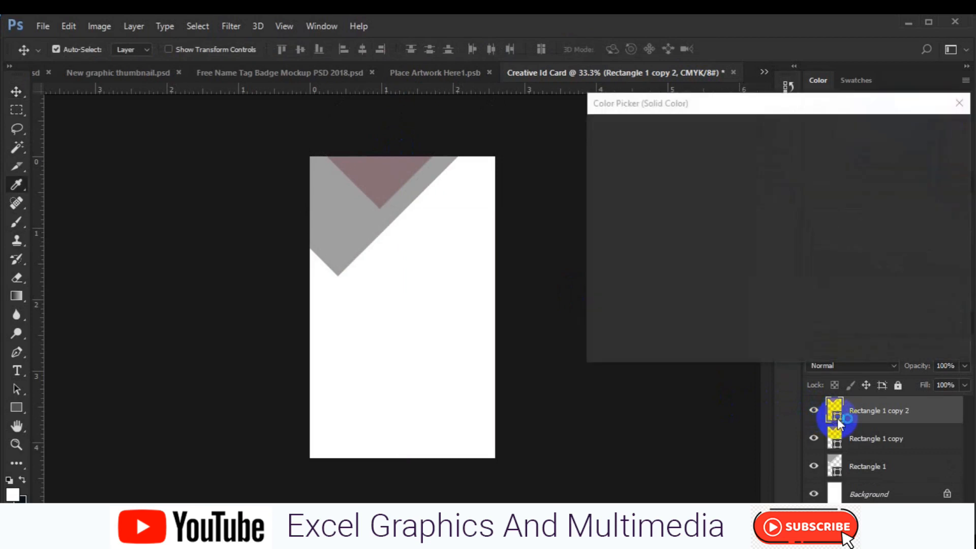
click(622, 262)
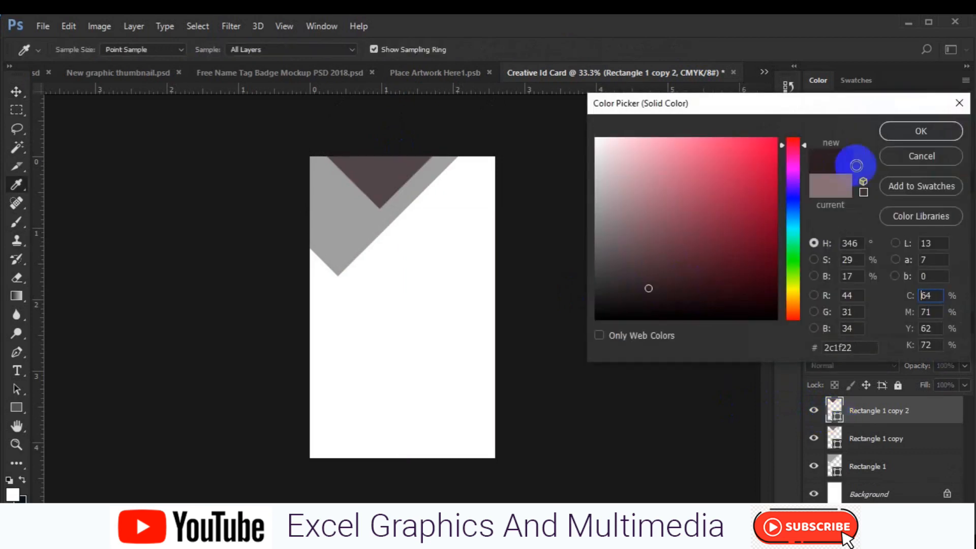
click(901, 133)
key(ctrl+t)
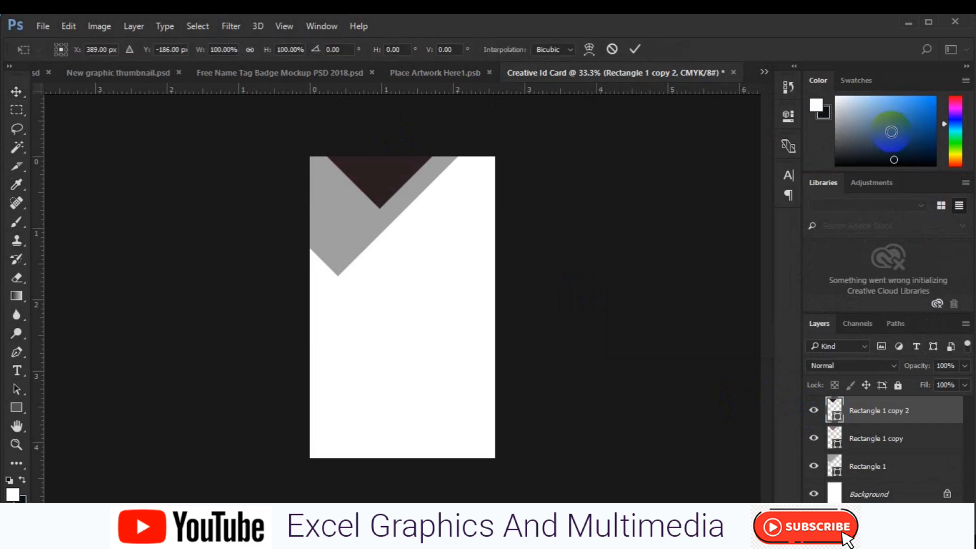
mouse_move(397, 148)
mouse_down()
mouse_move(413, 153)
mouse_move(415, 144)
mouse_up()
key(Return)
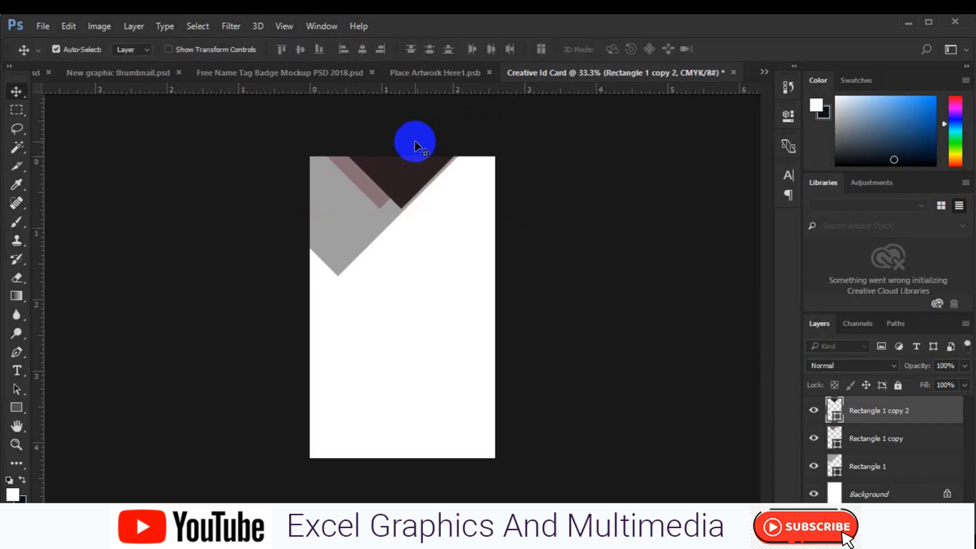
click(354, 260)
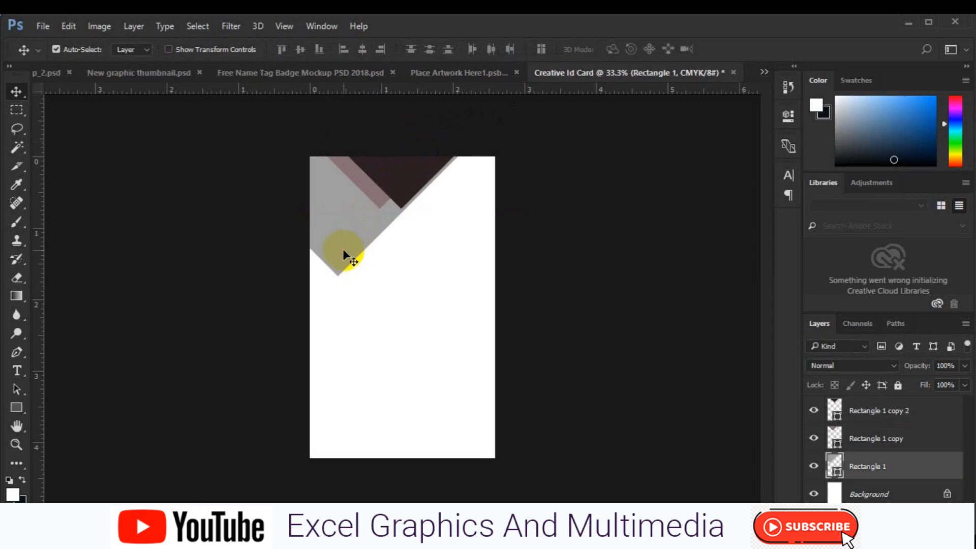
- Scale the grey Rectangle 1 triangle up to about 108.8% from its lower-right corner
key(ctrl+t)
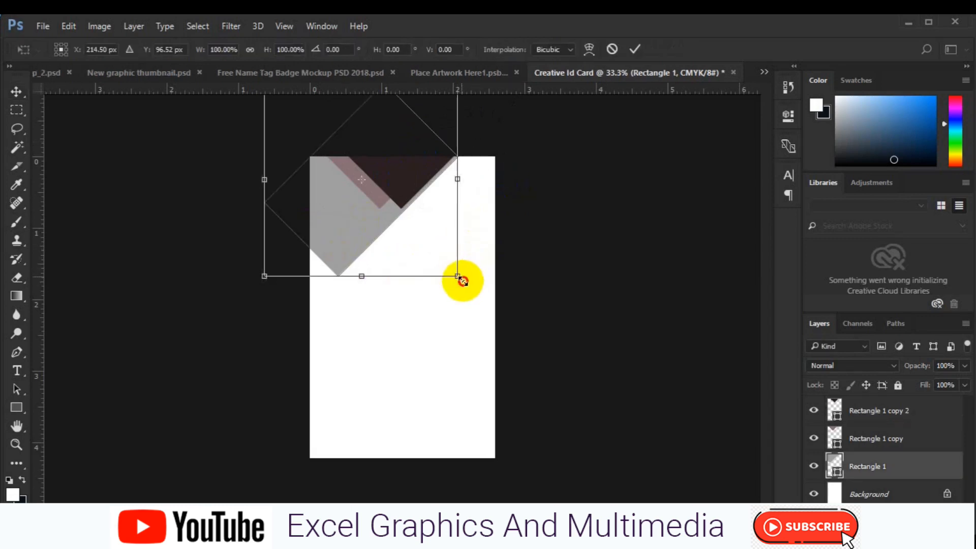
drag(466, 288, 471, 288)
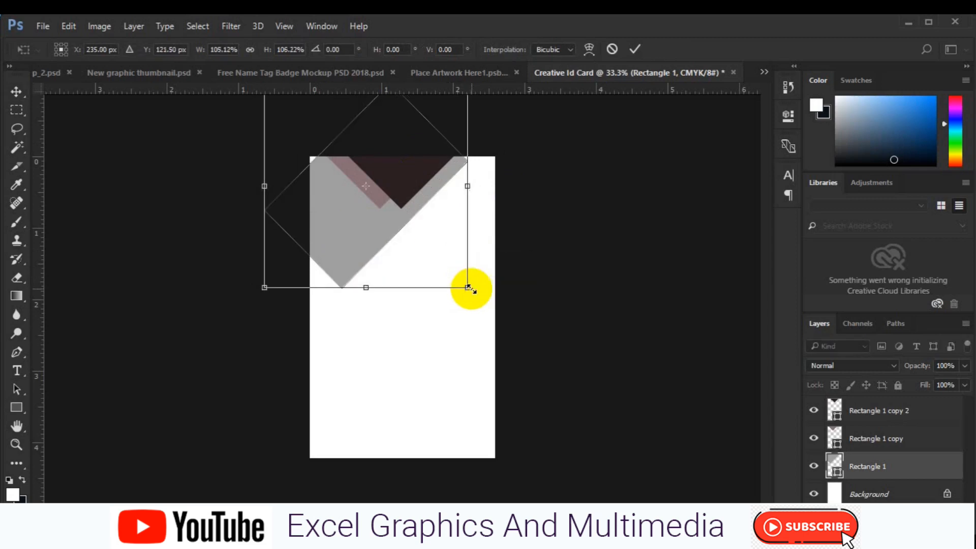
key(ctrl+z)
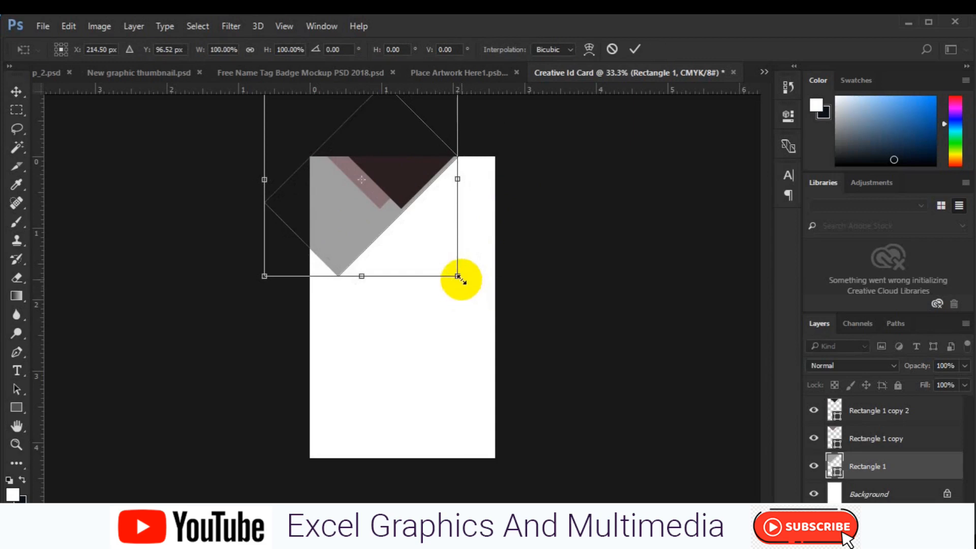
drag(462, 279, 471, 284)
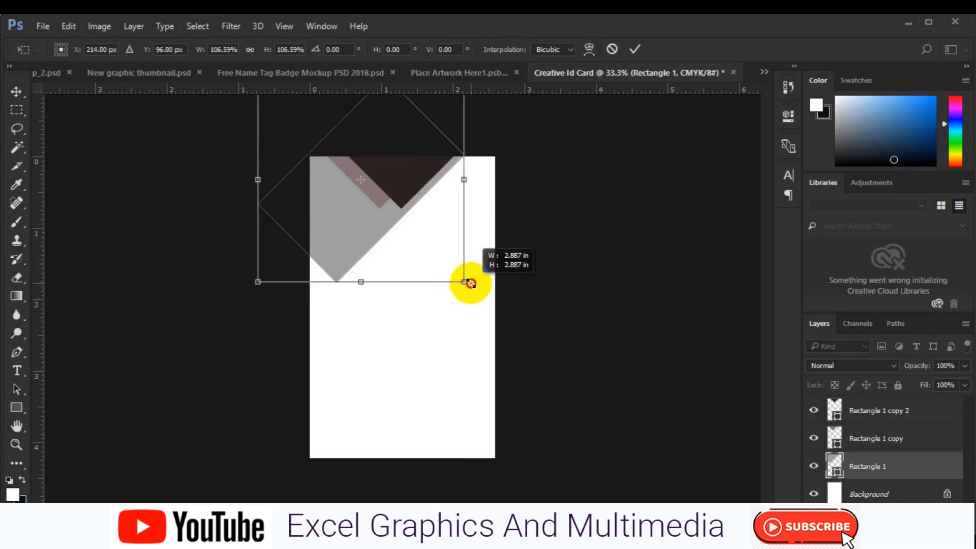
drag(471, 283, 473, 287)
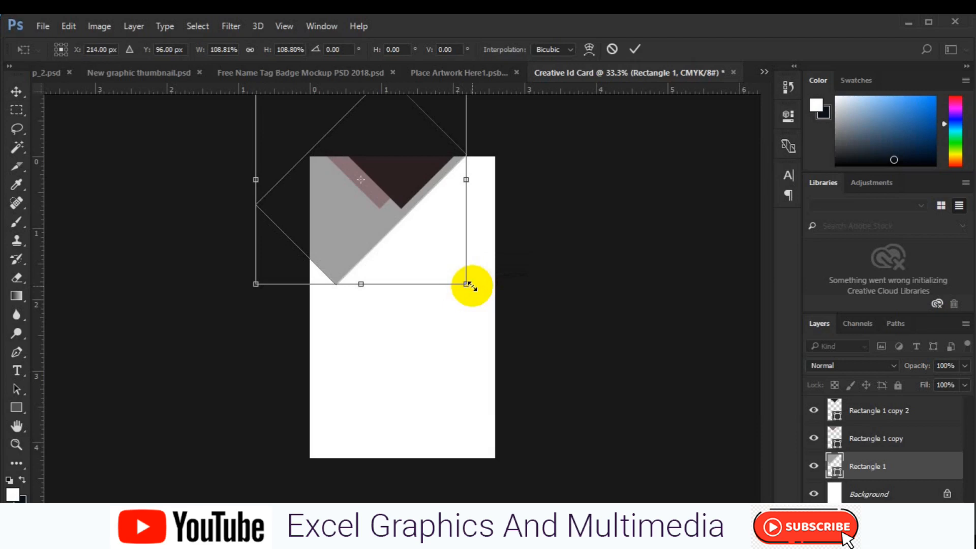
key(Return)
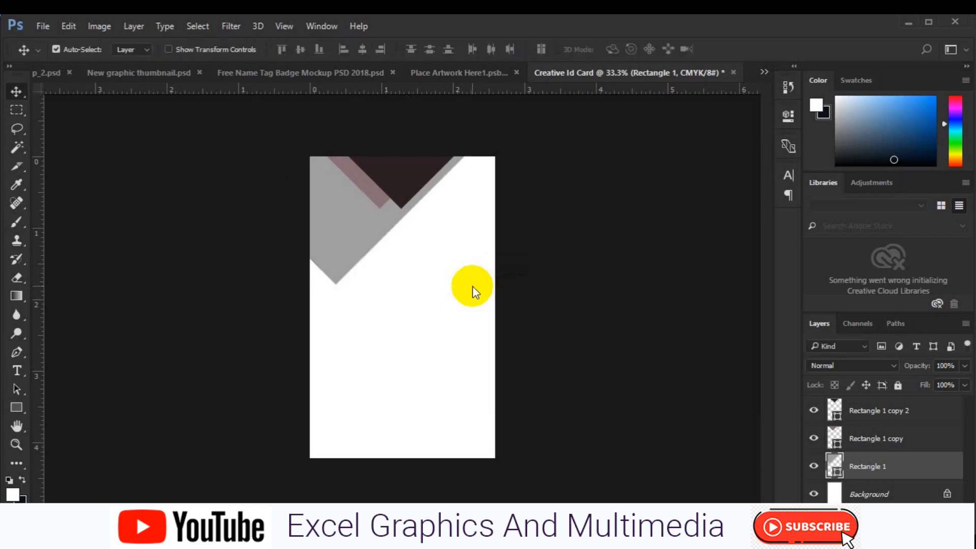
- Duplicate Rectangle 1, colour it dark grey (585455), and move it up and right
key(ctrl+j)
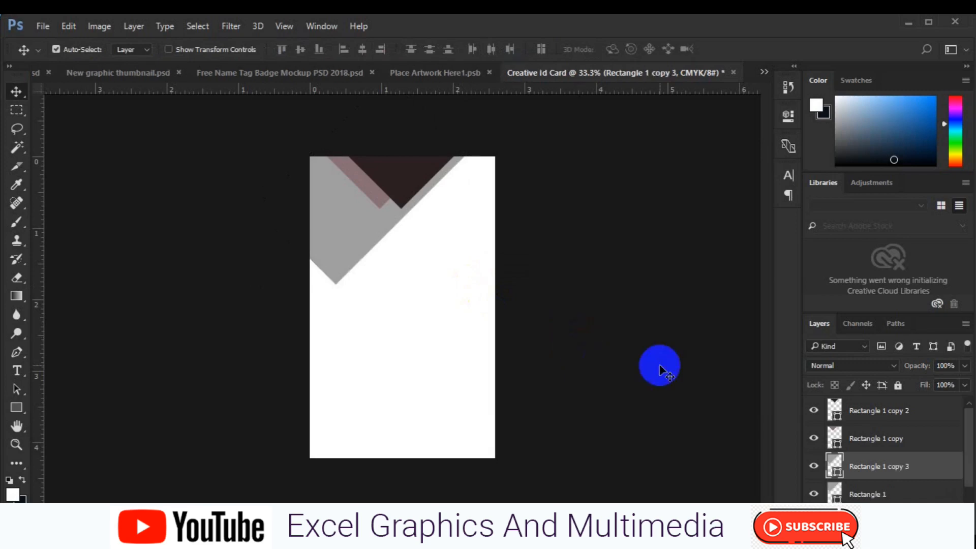
click(859, 495)
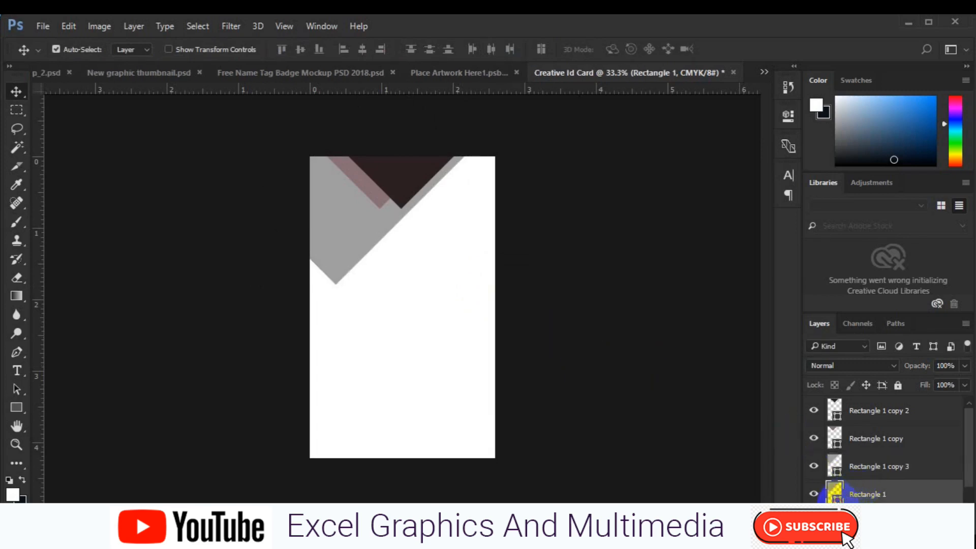
double_click(834, 492)
click(603, 257)
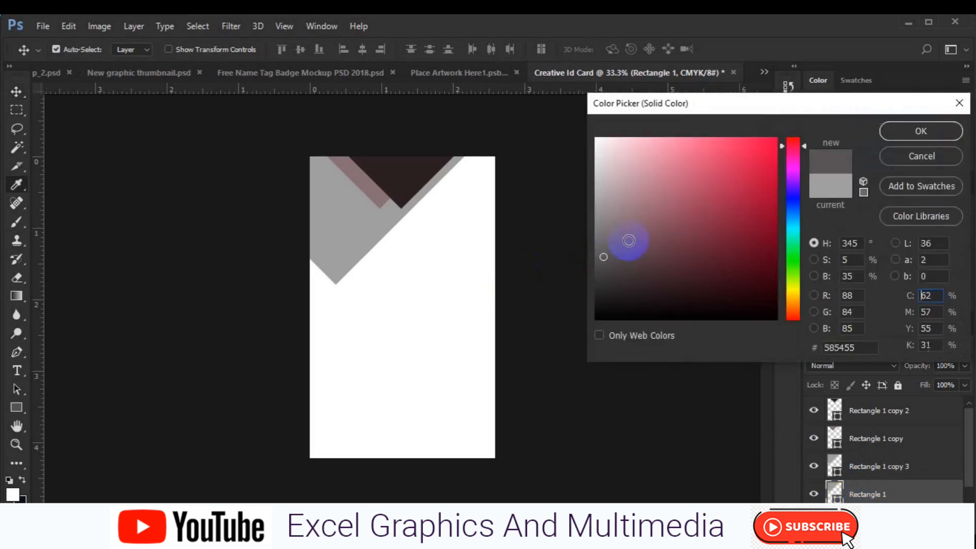
click(921, 131)
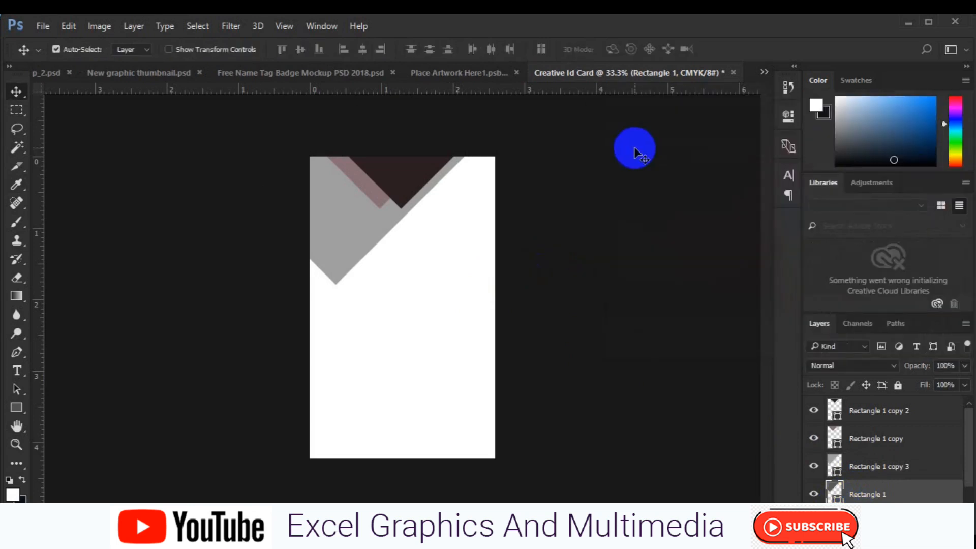
key(ctrl+t)
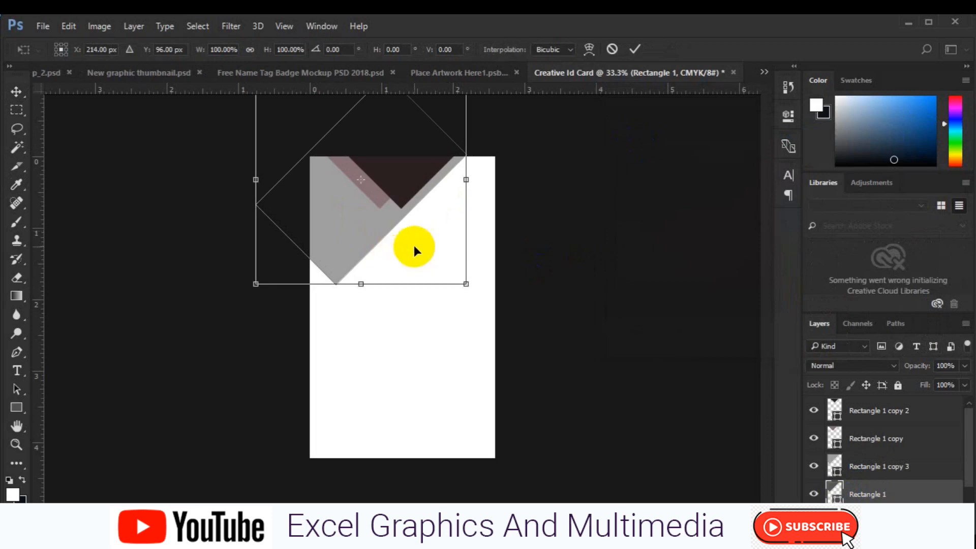
drag(406, 254, 464, 205)
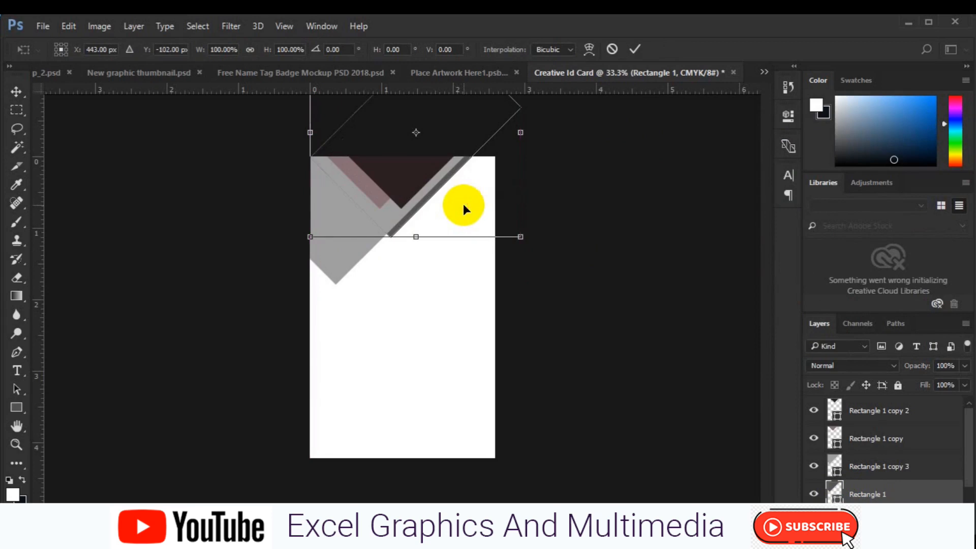
key(Return)
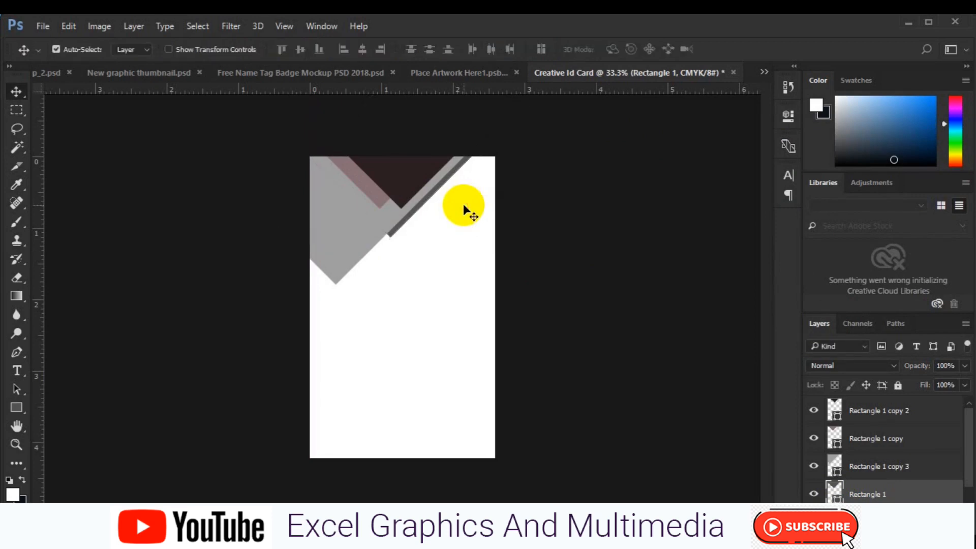
- Duplicate again, colour it light grey (a0a0a0), and move it down slightly
key(ctrl+j)
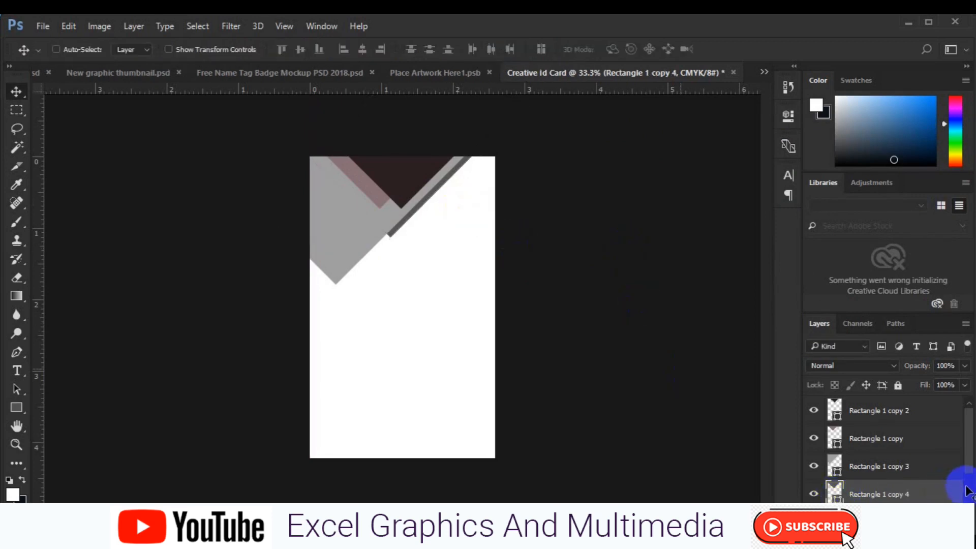
scroll(963, 485, down, 1)
click(885, 494)
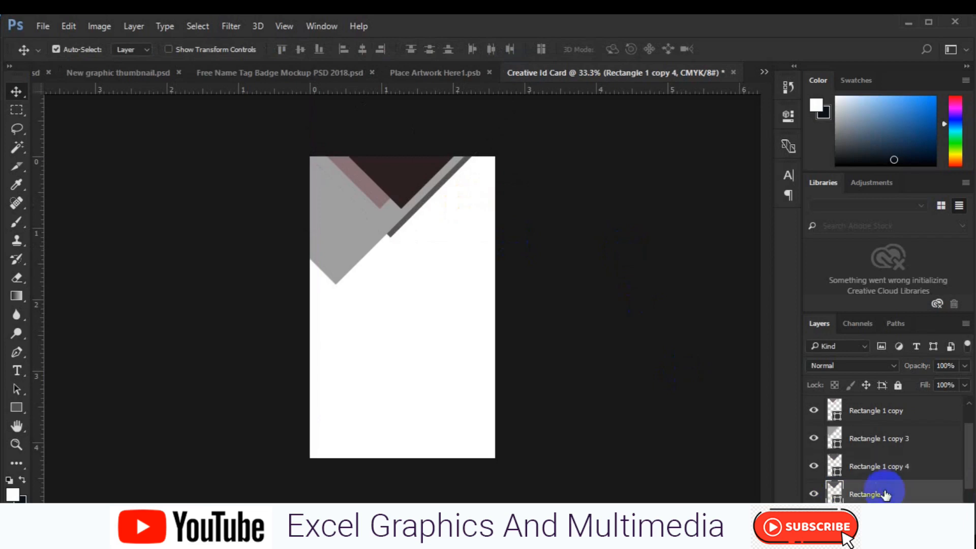
double_click(834, 492)
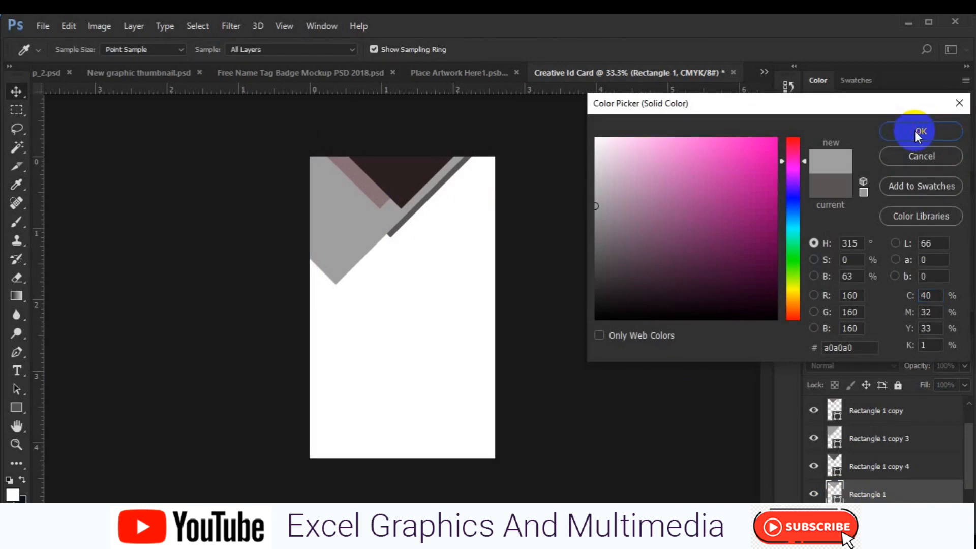
click(918, 136)
key(ctrl+t)
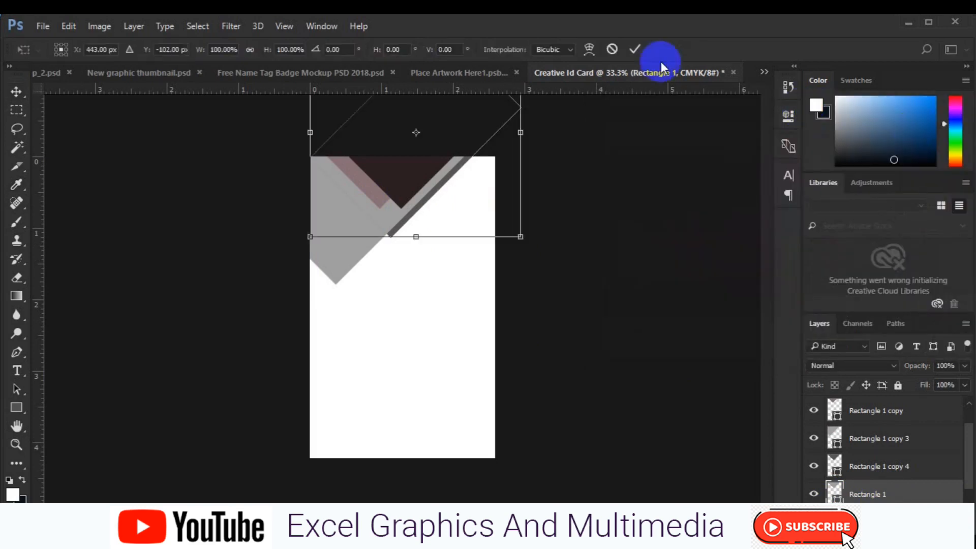
drag(473, 186, 474, 190)
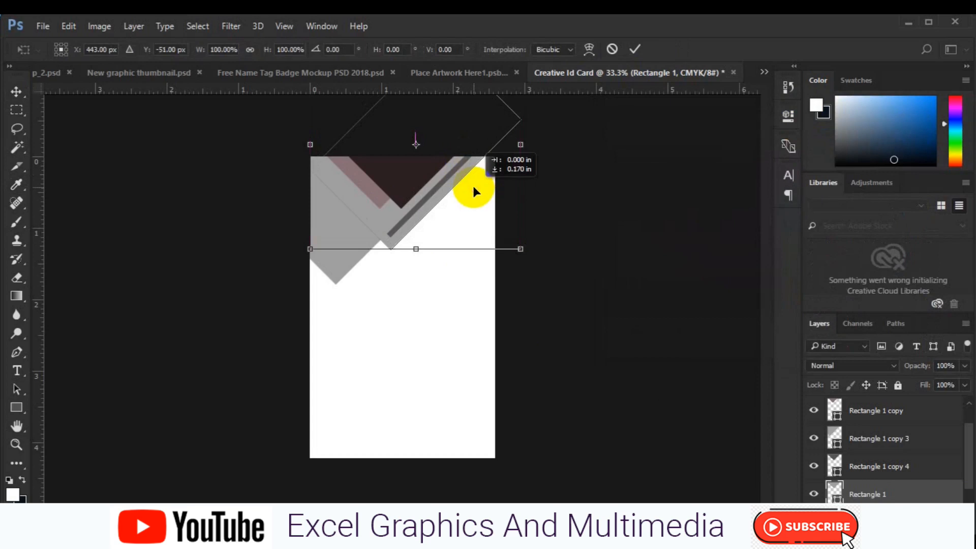
key(Return)
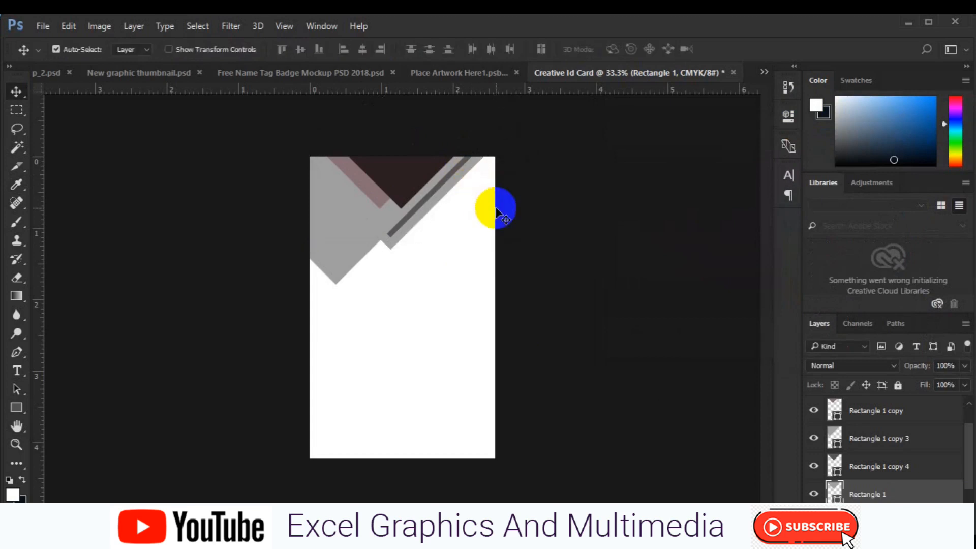
- Select the dark grey stripe, then make the Background layer active
click(414, 213)
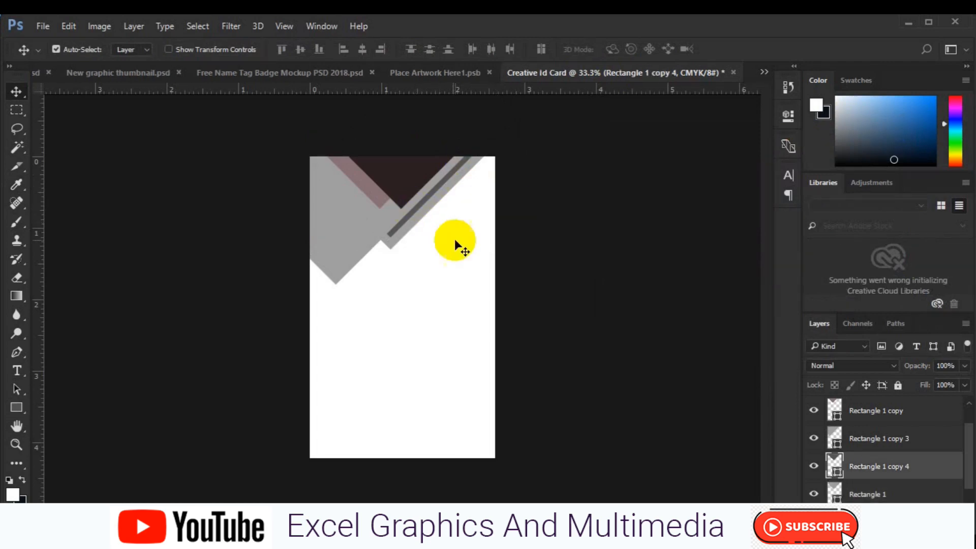
click(971, 499)
click(893, 497)
click(192, 231)
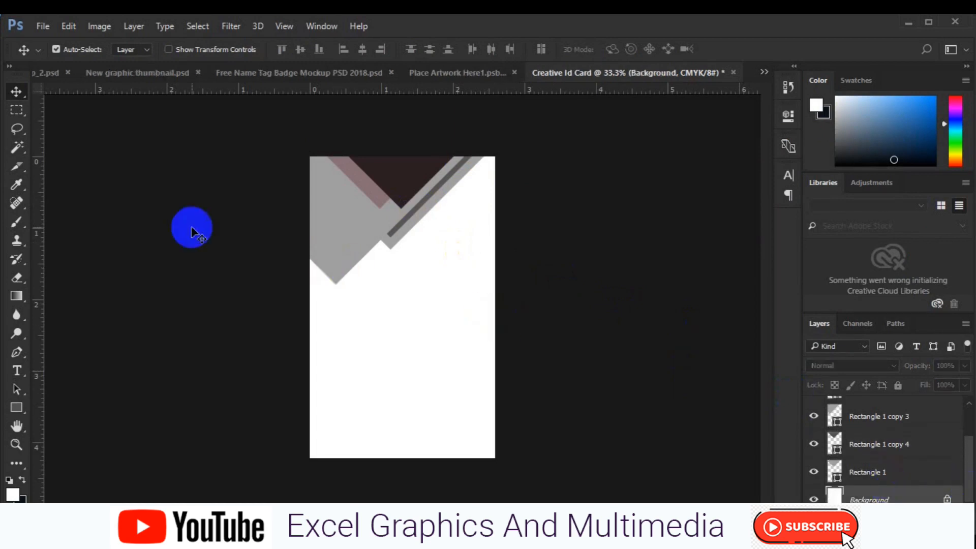
- Select the Rectangle 1 shape and move it right and down
click(17, 352)
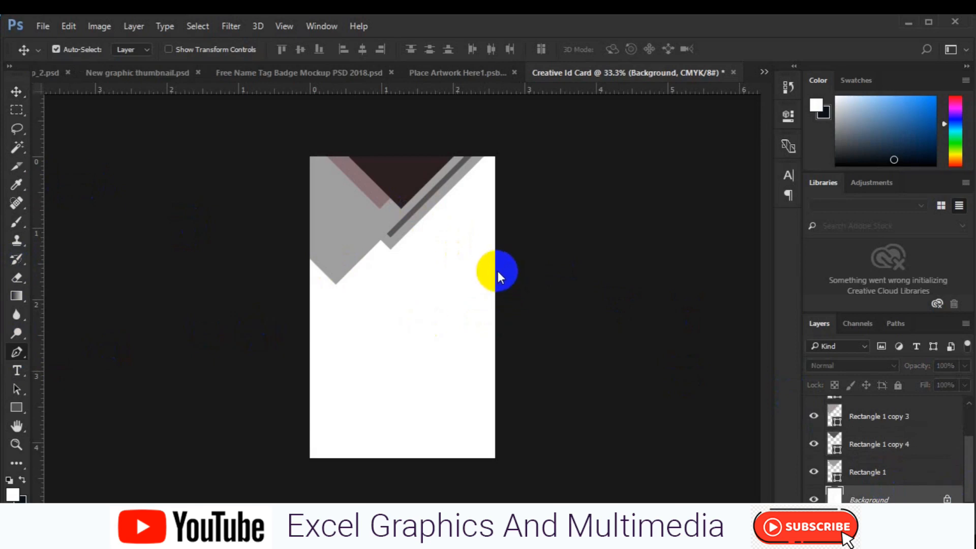
click(17, 407)
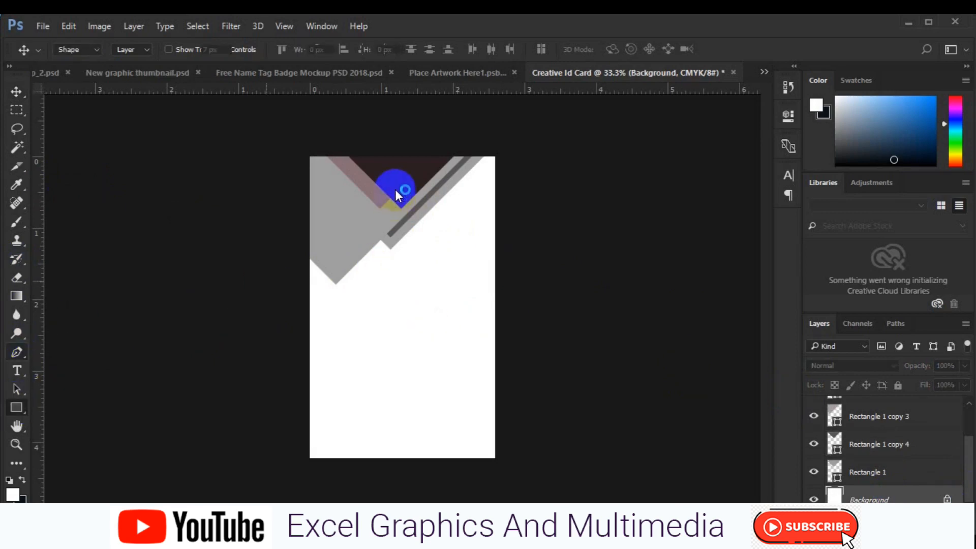
key(v)
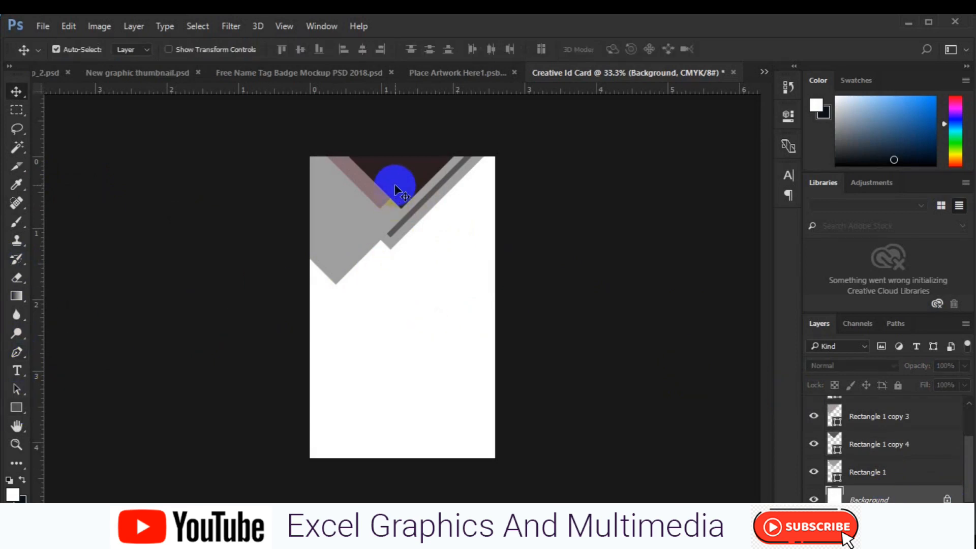
click(395, 184)
click(391, 243)
drag(392, 244, 515, 279)
- Duplicate Rectangle 1 and position the copy on the card's right side
key(ctrl+j)
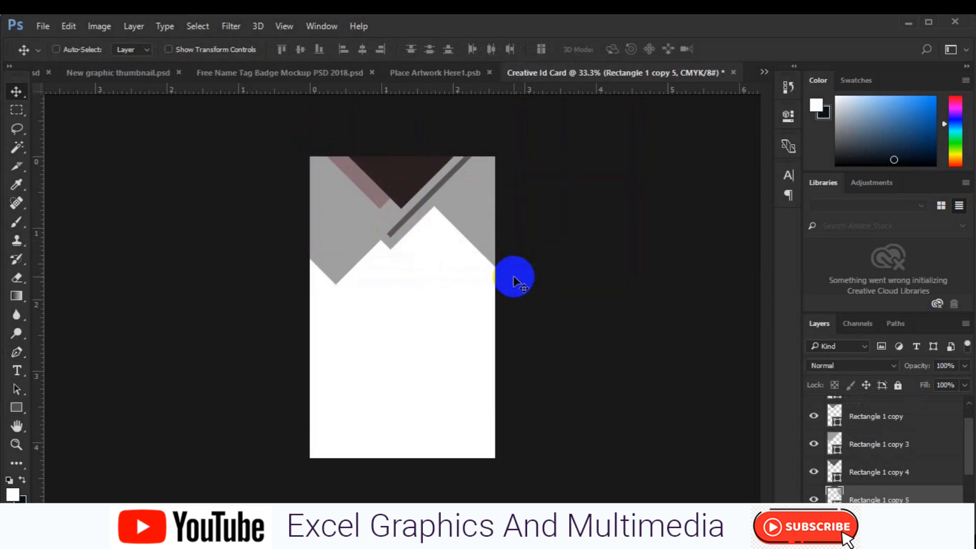
key(ctrl+t)
drag(494, 221, 491, 232)
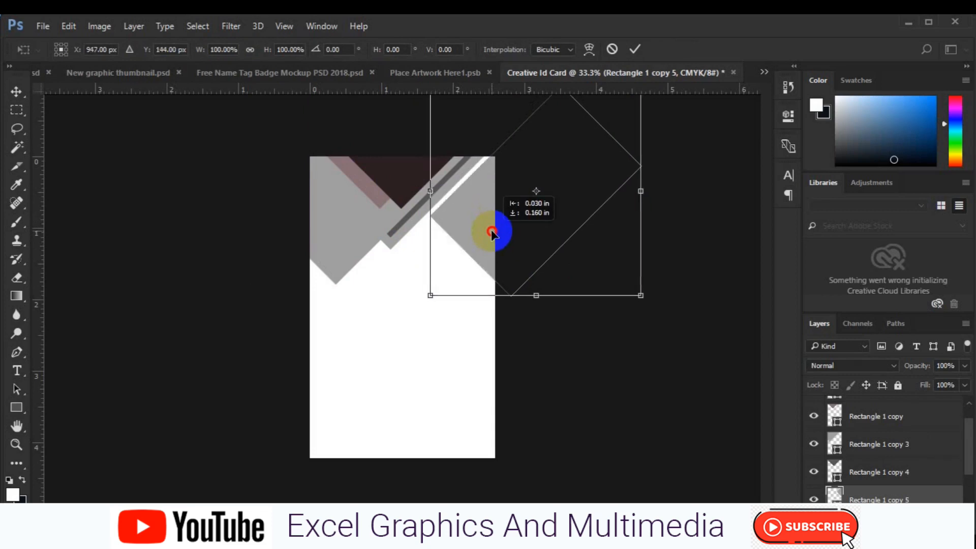
drag(491, 233, 490, 231)
key(Return)
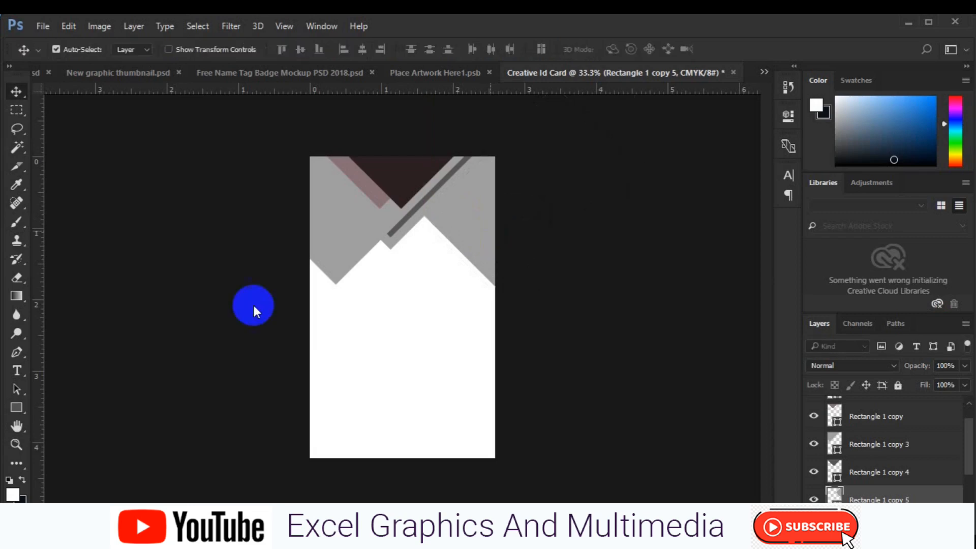
- Give the copy a light-coloured 15 px stroke
click(20, 406)
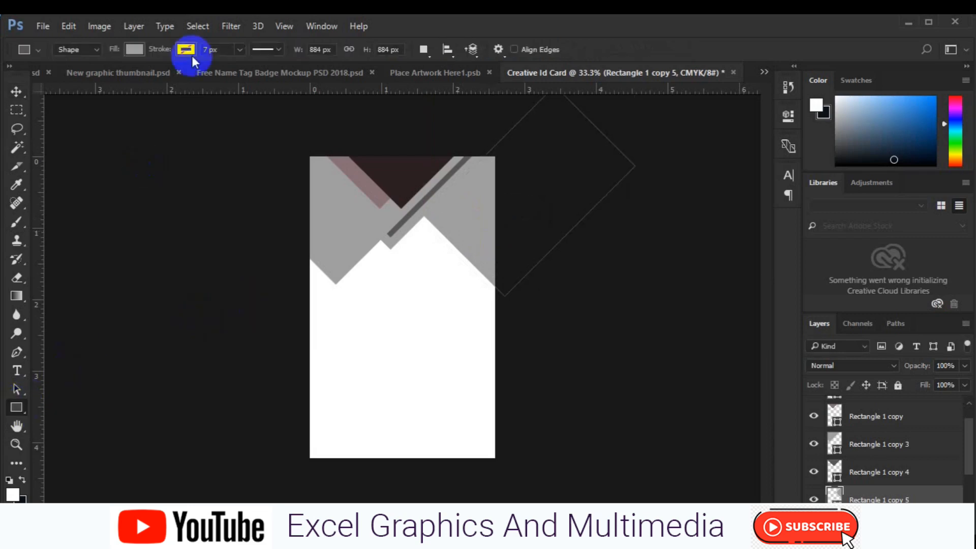
click(195, 51)
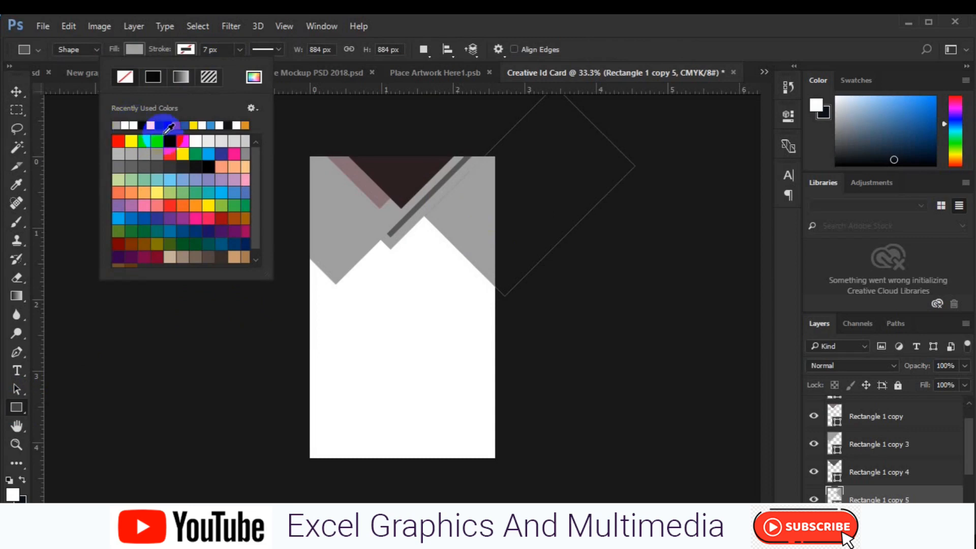
click(202, 137)
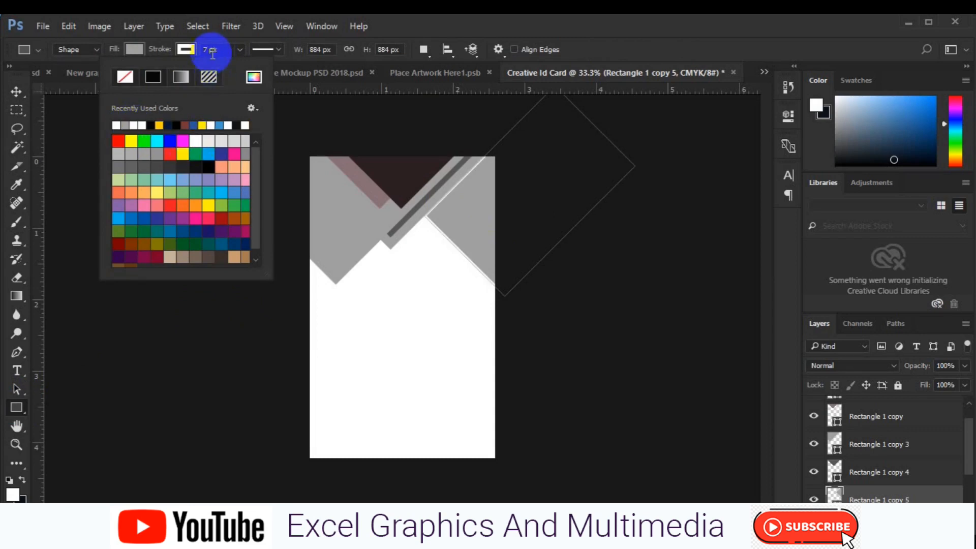
click(210, 53)
text(15)
key(Return)
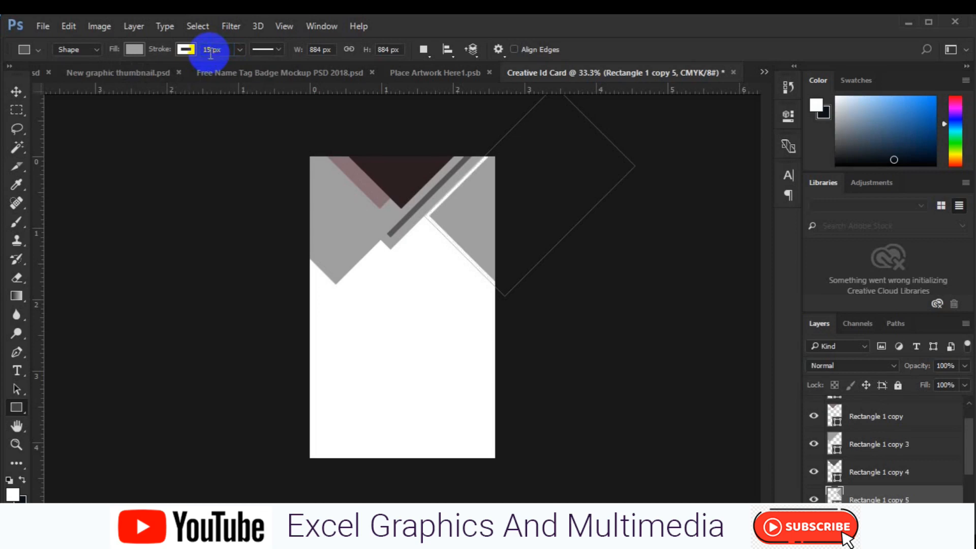
click(17, 92)
click(402, 211)
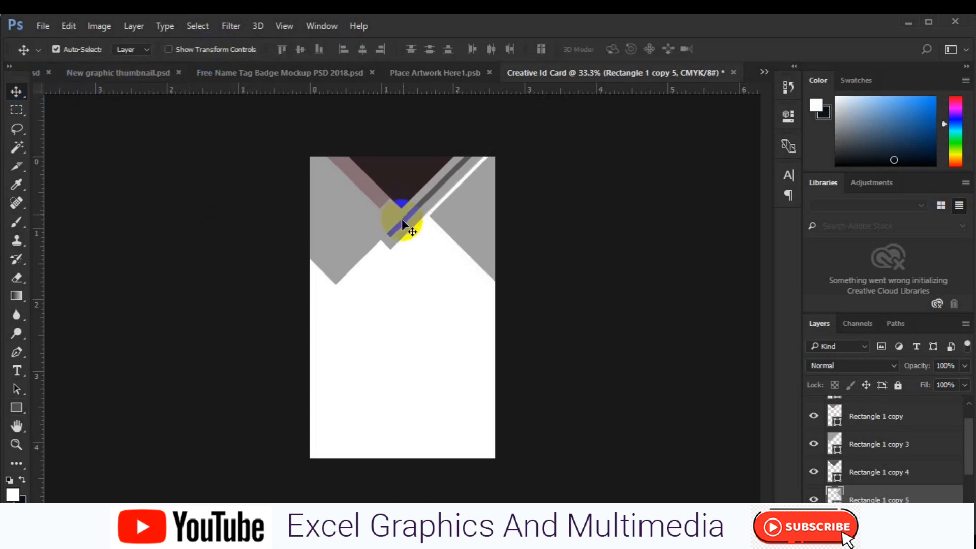
- Recolour the thin Rectangle 1 copy 4 stripe white
click(836, 475)
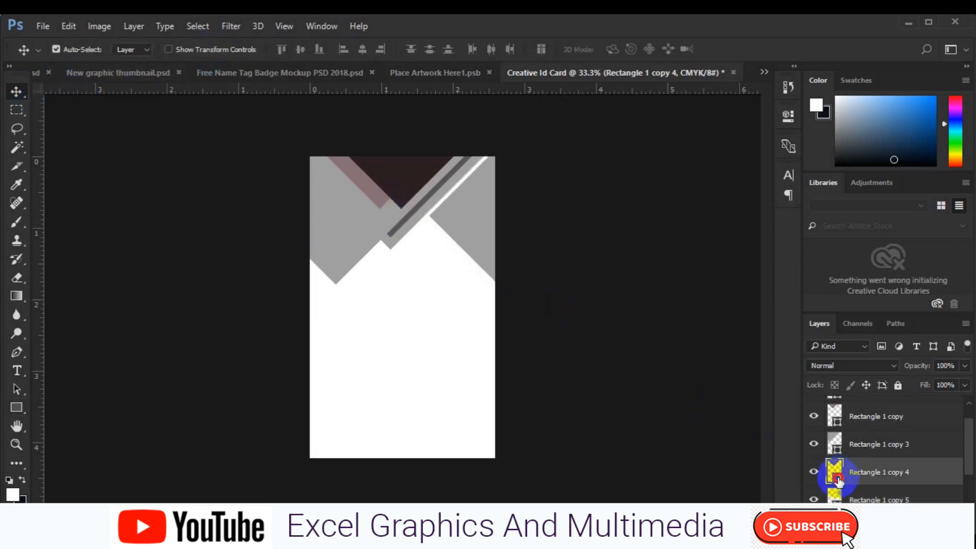
double_click(838, 478)
click(397, 339)
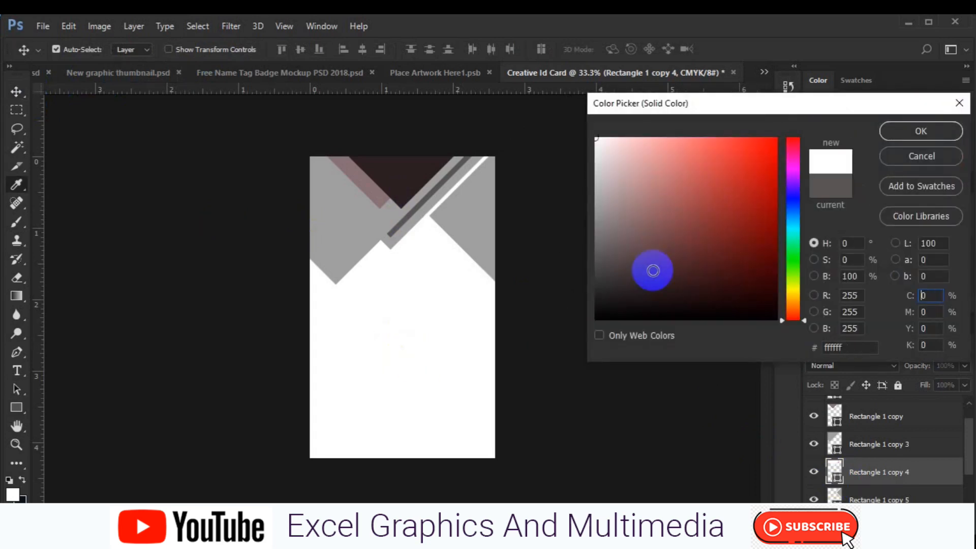
click(913, 130)
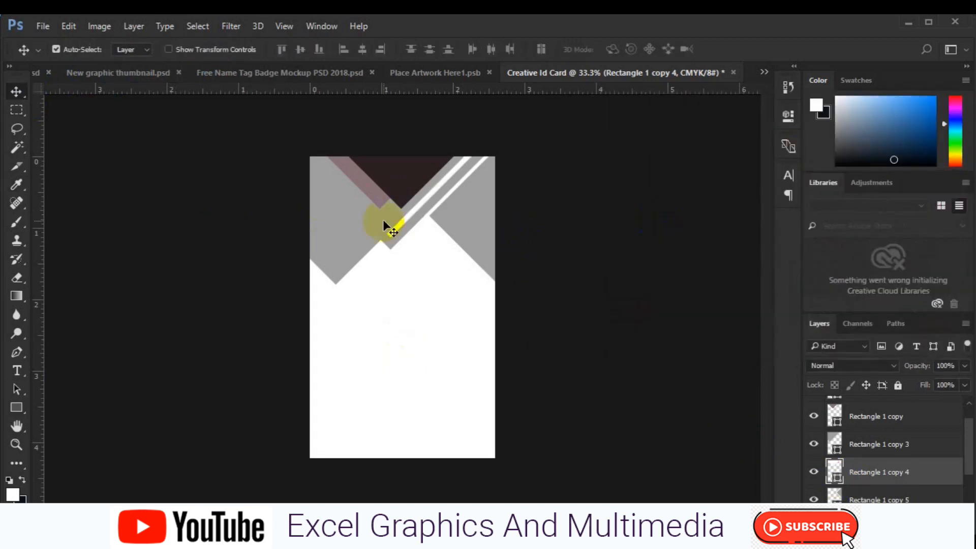
- Fill the large left shape, Rectangle 1 copy 3, bright red
click(836, 447)
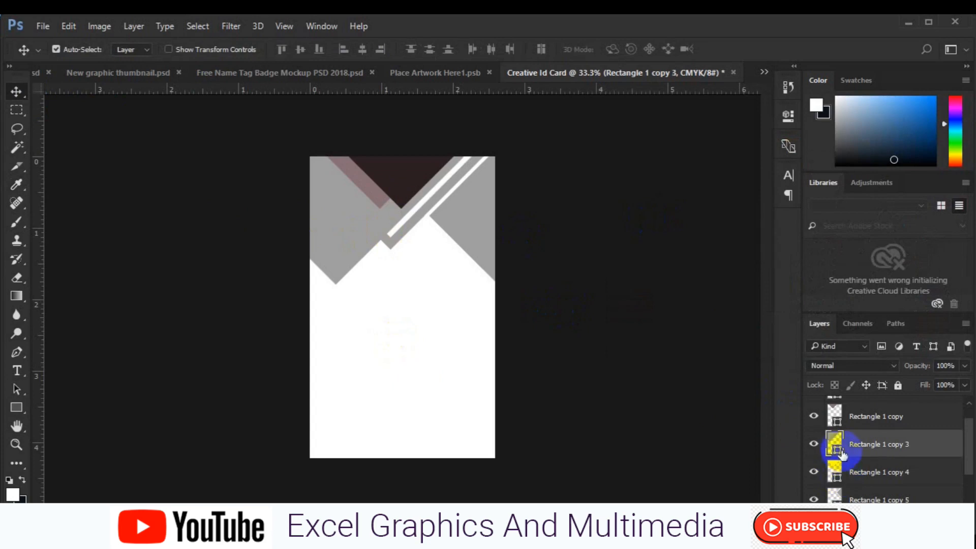
click(837, 450)
double_click(837, 451)
drag(803, 147, 803, 138)
click(755, 152)
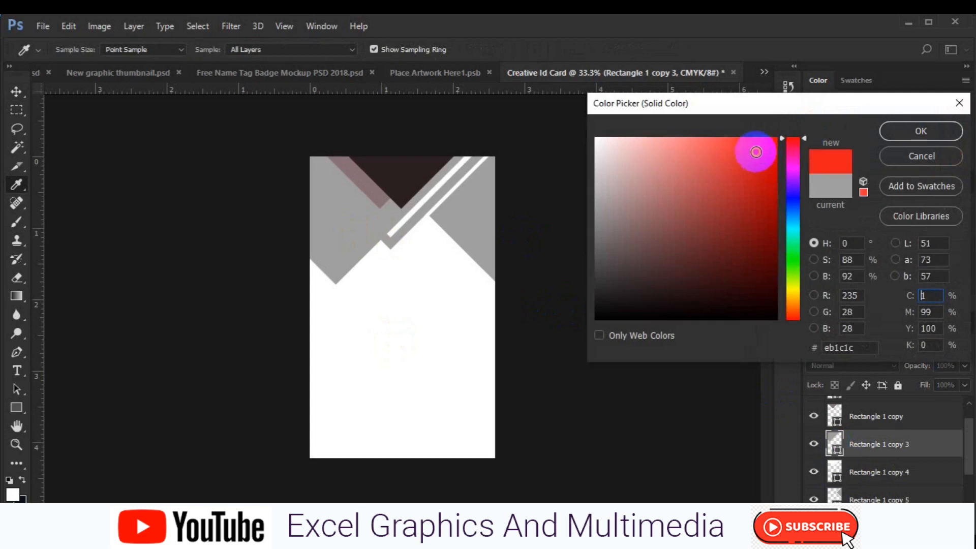
click(752, 153)
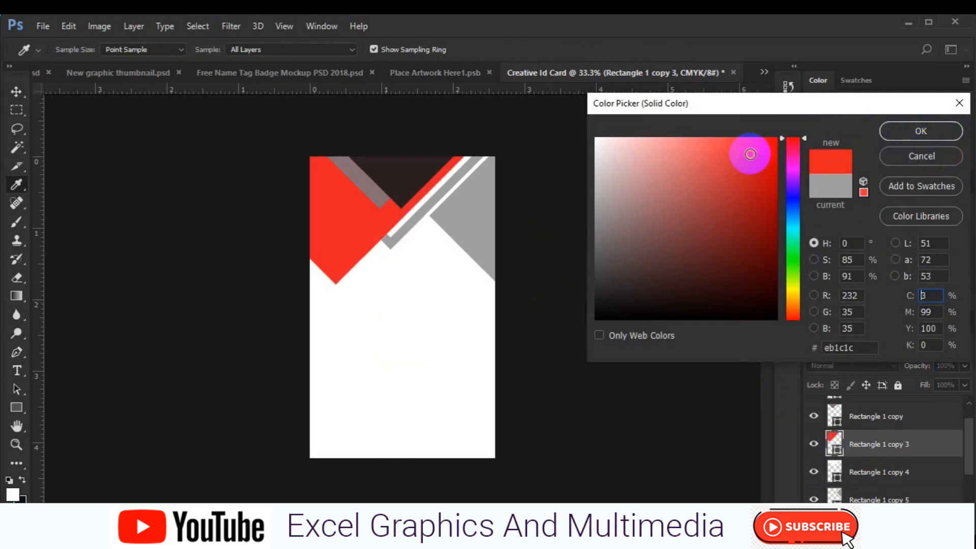
click(901, 130)
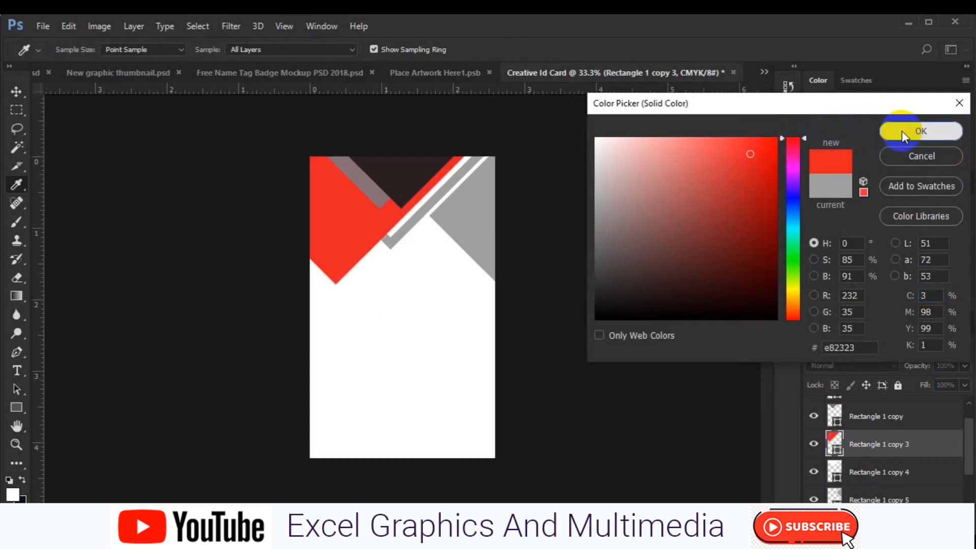
- Fill the outer Rectangle 1 stripe with the same red
click(392, 246)
double_click(834, 496)
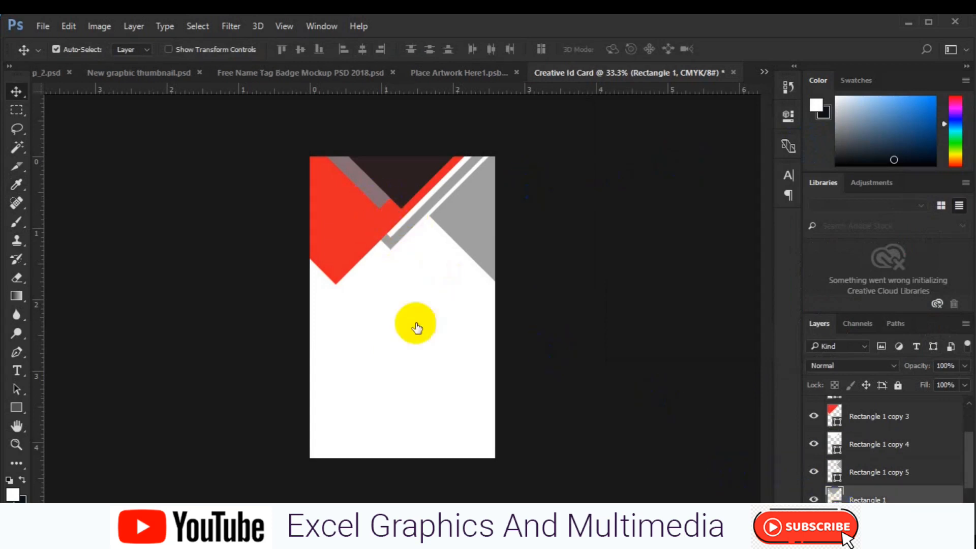
click(335, 248)
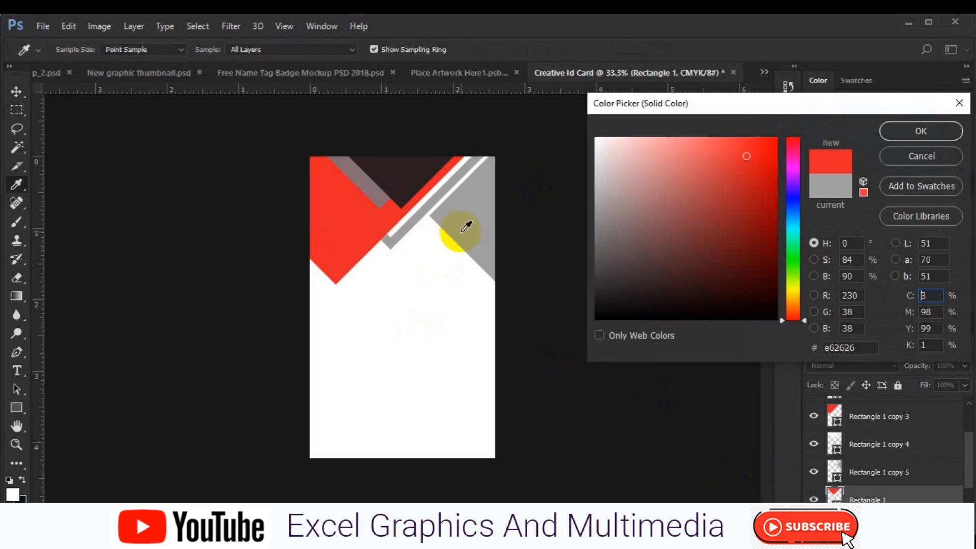
click(897, 134)
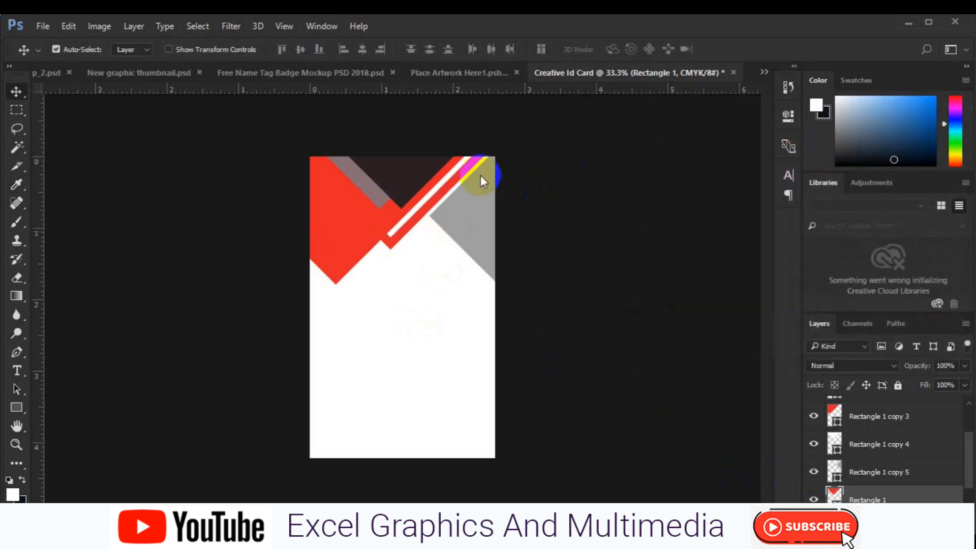
- Fill the band Rectangle 1 copy dark red (#9d1c20)
click(376, 188)
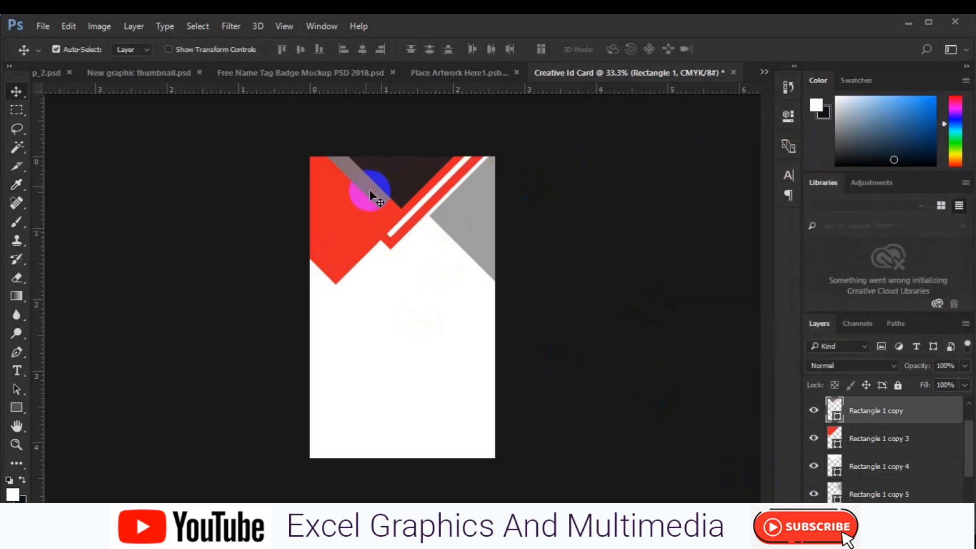
double_click(837, 421)
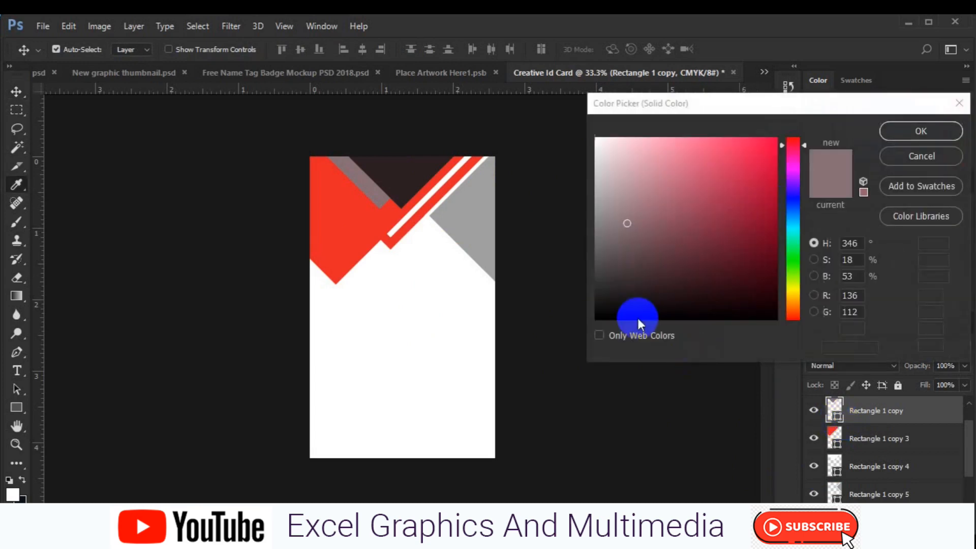
click(337, 220)
click(771, 206)
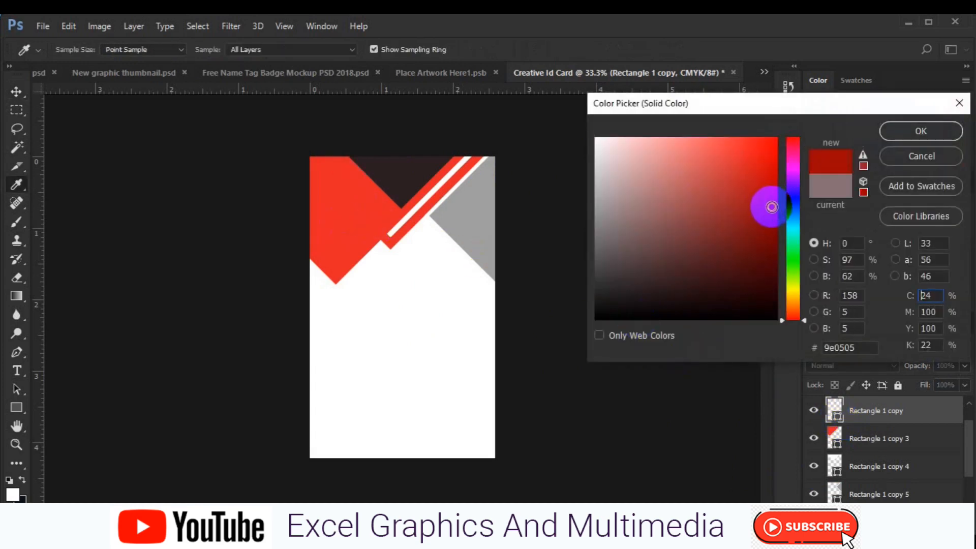
click(862, 159)
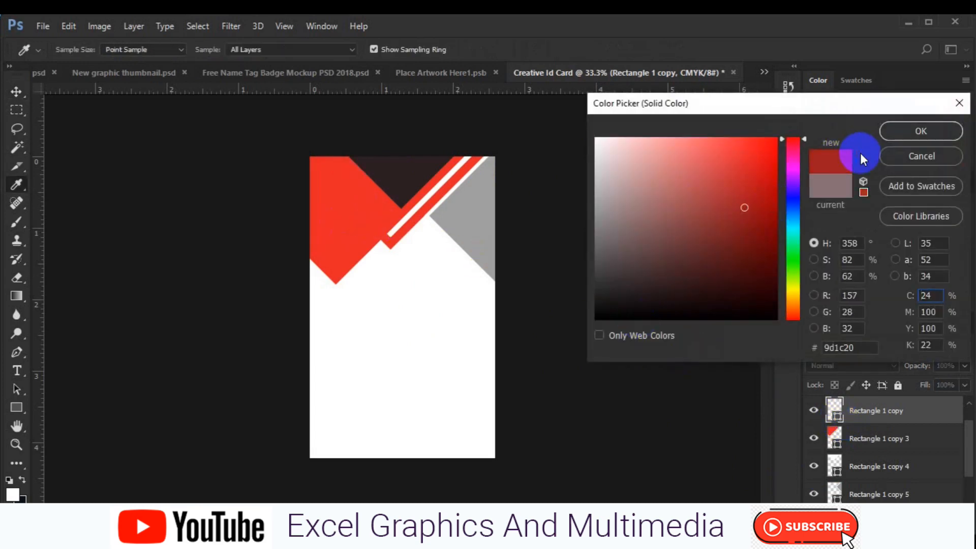
click(908, 133)
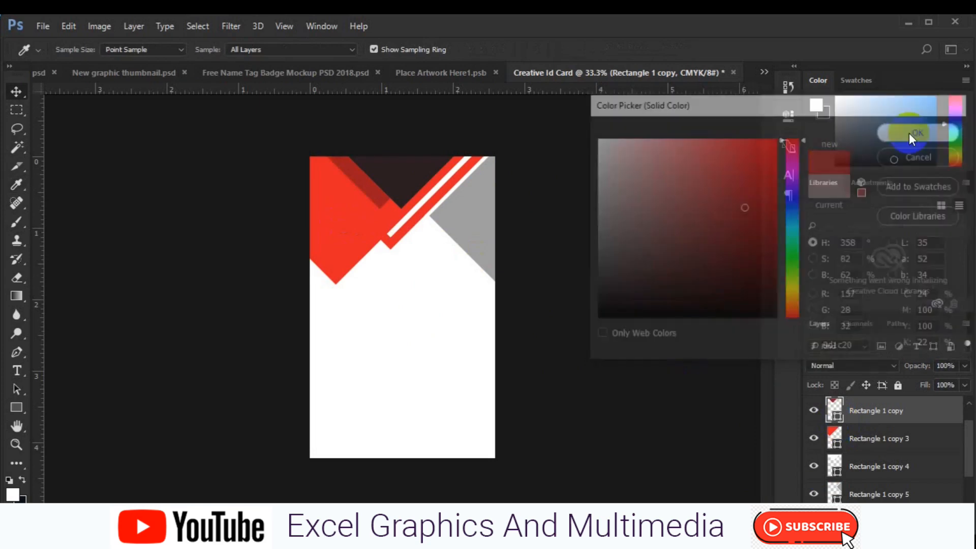
click(402, 174)
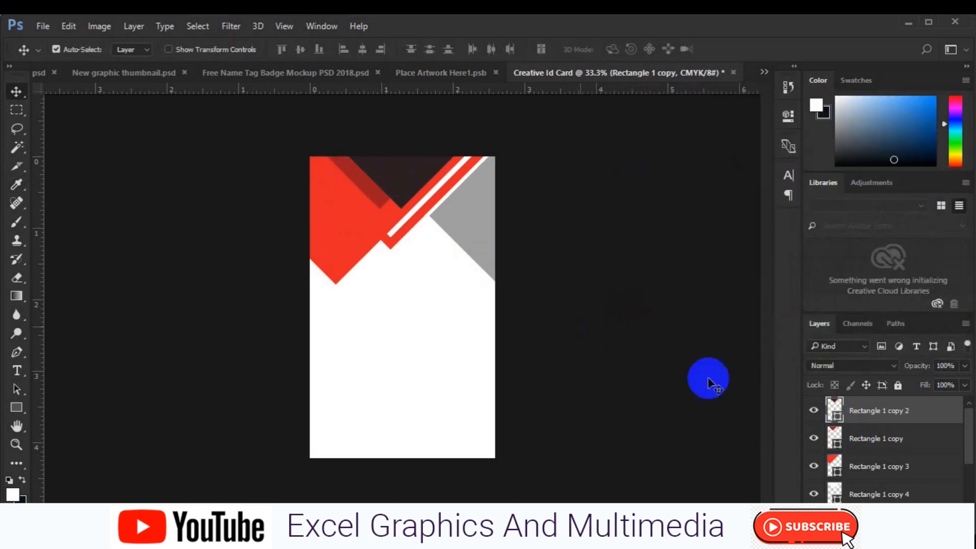
- Recolour the top dark triangle near-black navy (#030813)
double_click(837, 420)
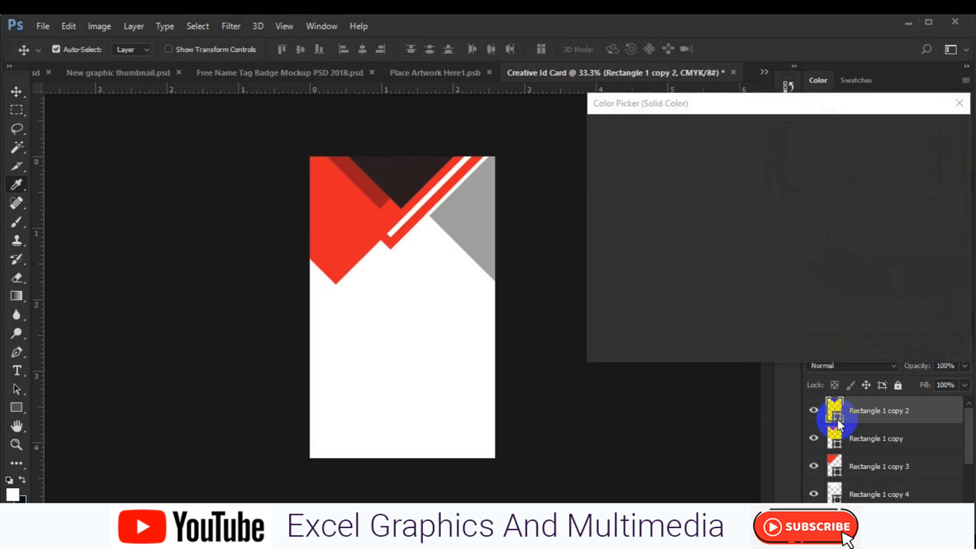
click(794, 219)
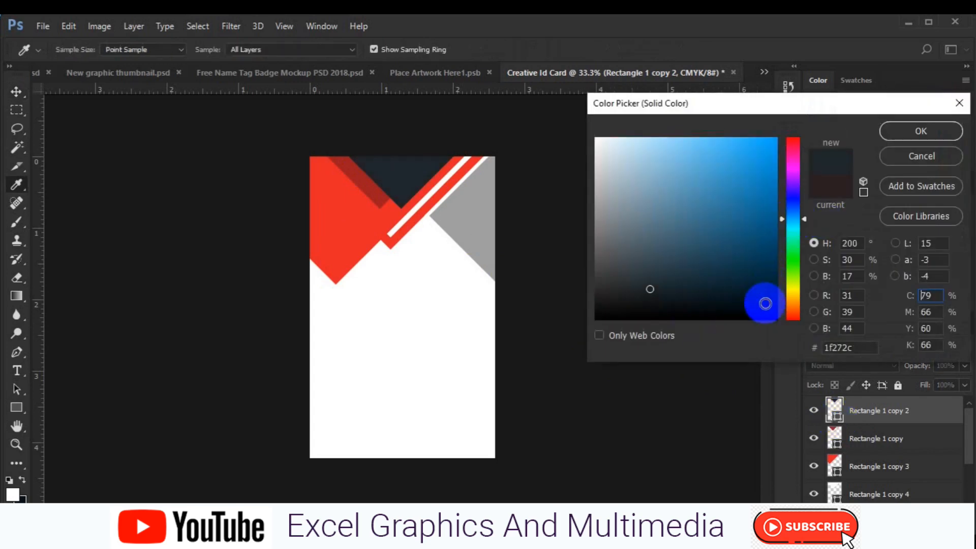
click(765, 303)
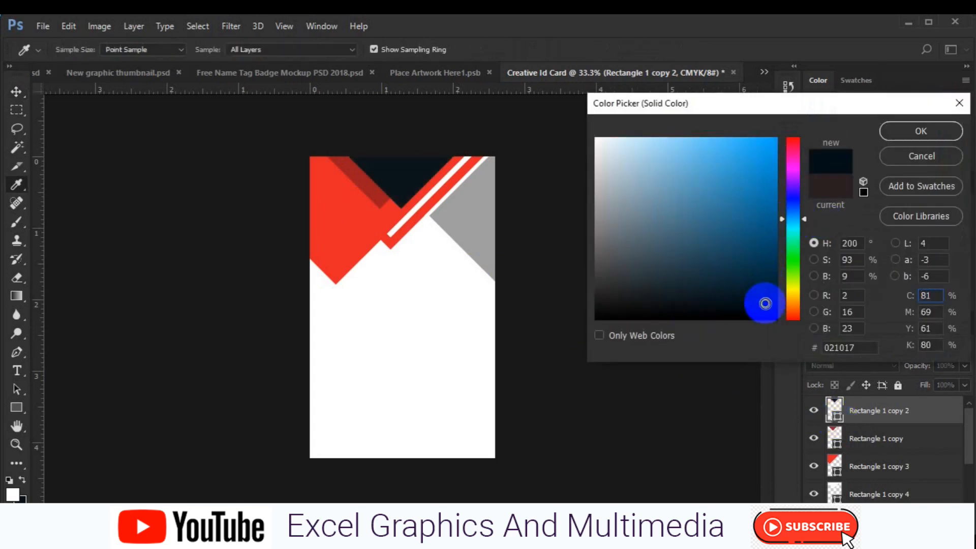
click(794, 209)
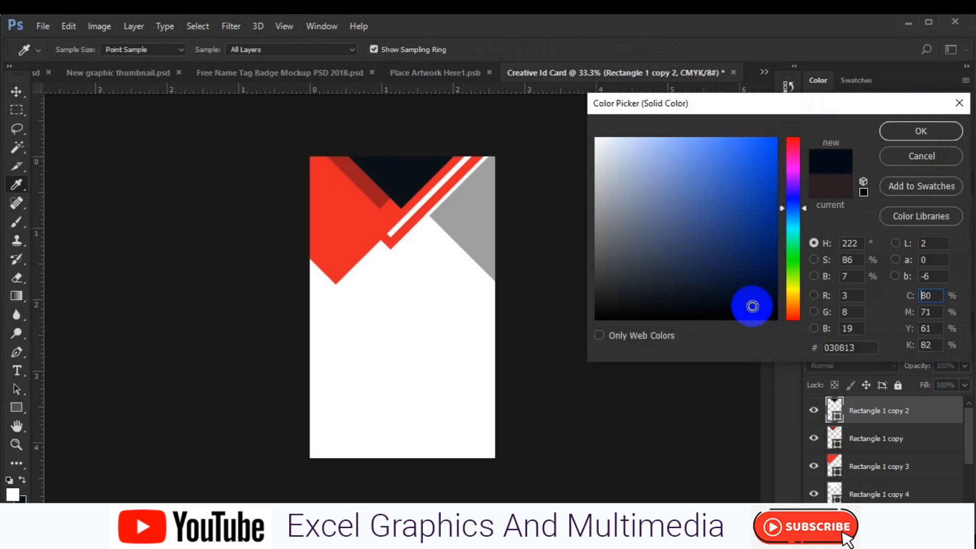
click(895, 130)
- Recolour the grey right-side shape dark navy (#0a0e16) and make Background the working layer
click(461, 230)
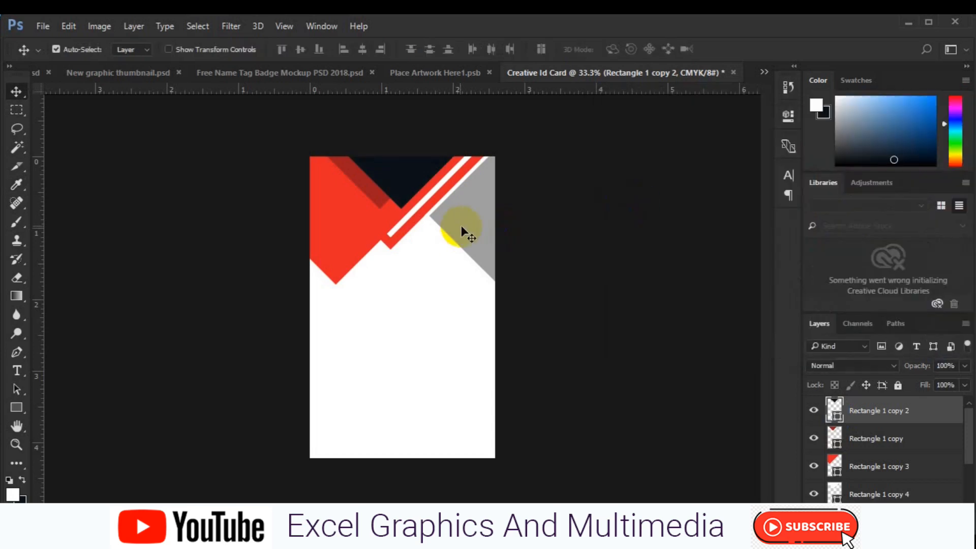
click(463, 230)
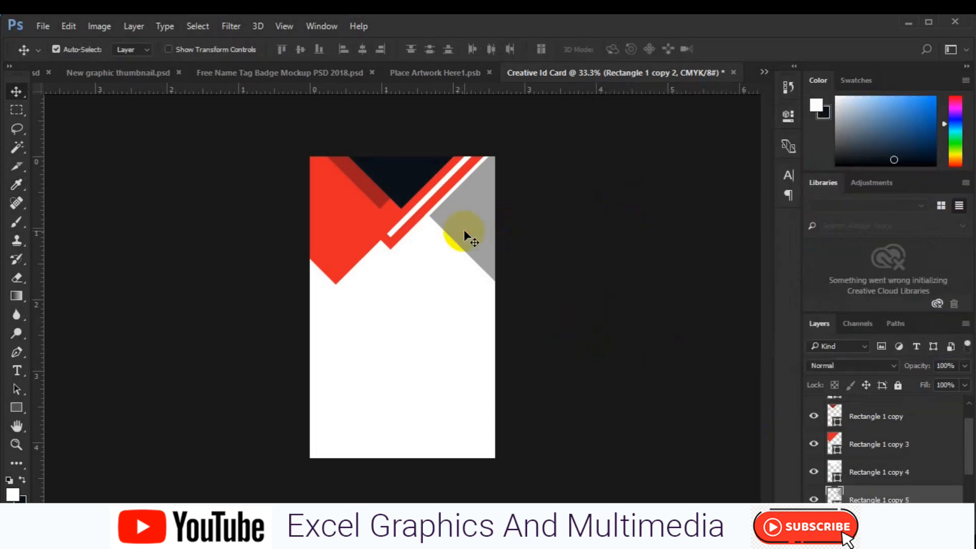
double_click(834, 498)
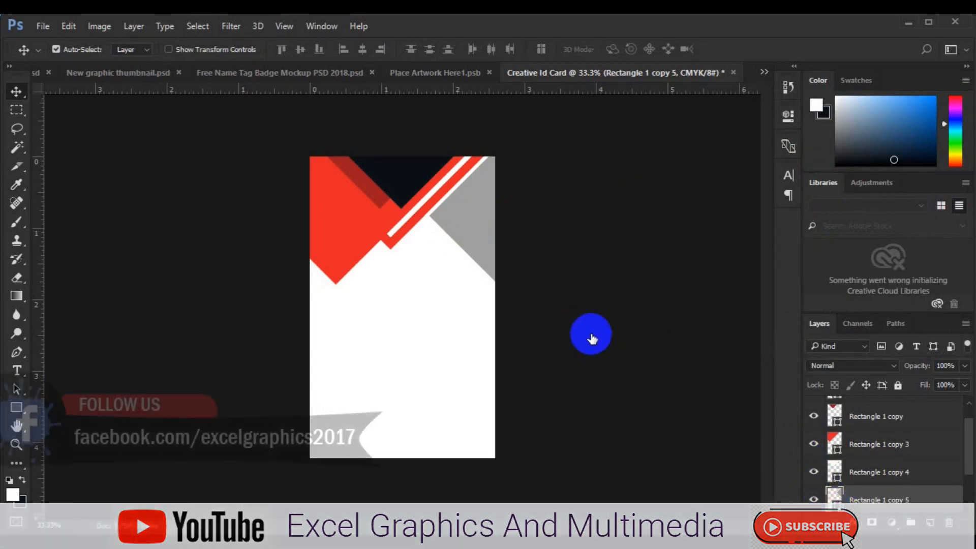
click(399, 170)
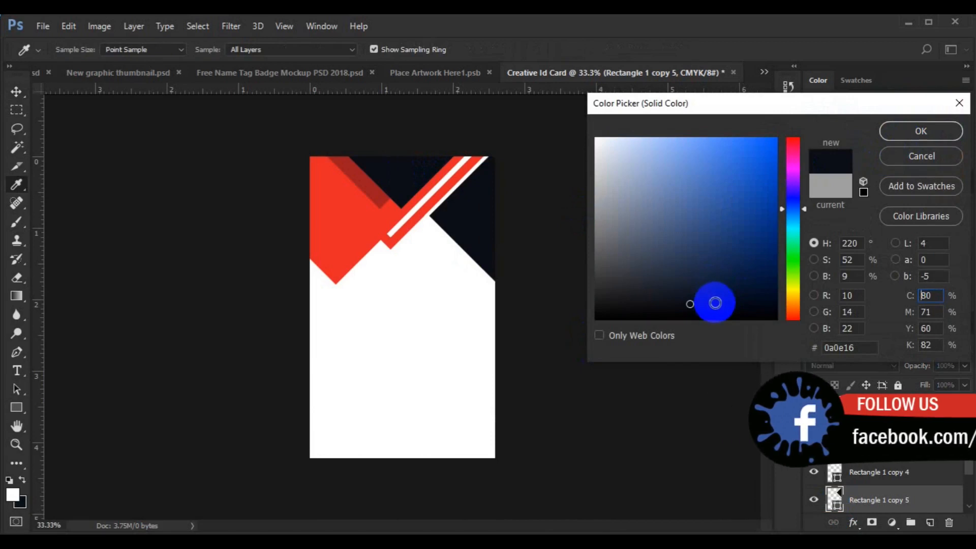
click(898, 133)
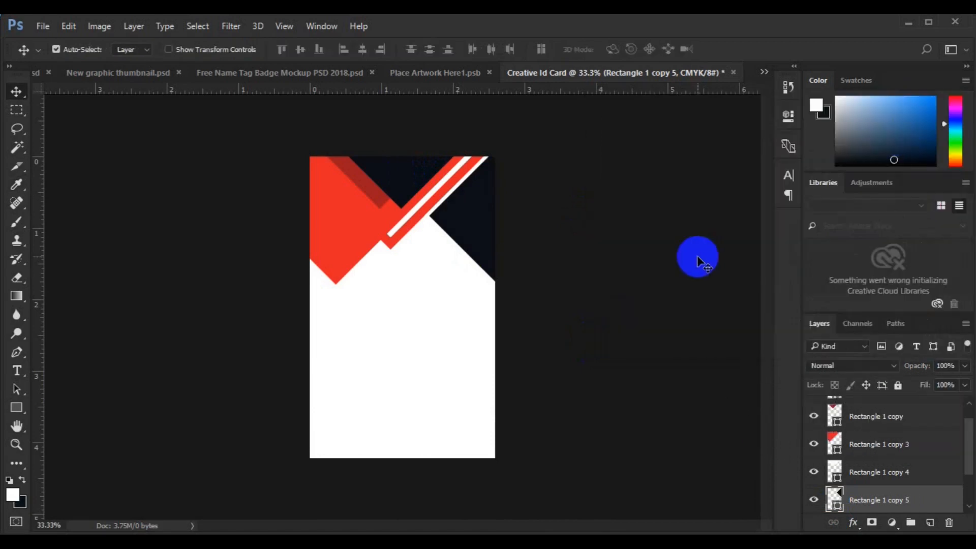
scroll(970, 495, down, 2)
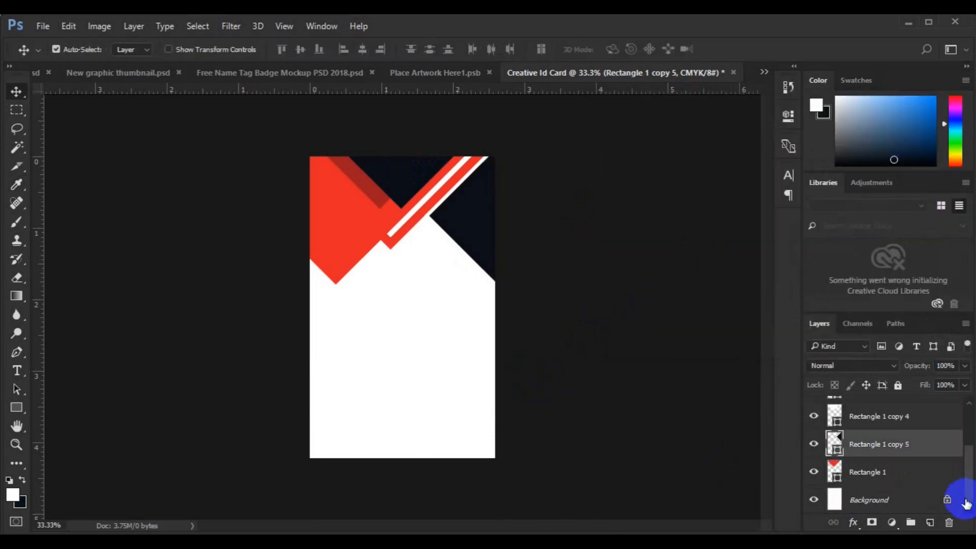
click(860, 495)
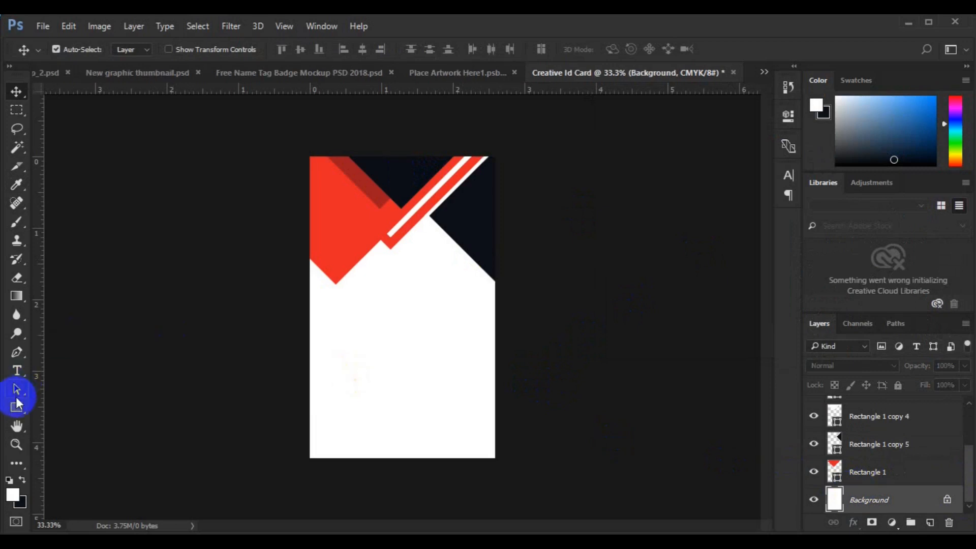
- Draw a grey square and rotate it 45° into a diamond
click(17, 407)
drag(366, 291, 405, 327)
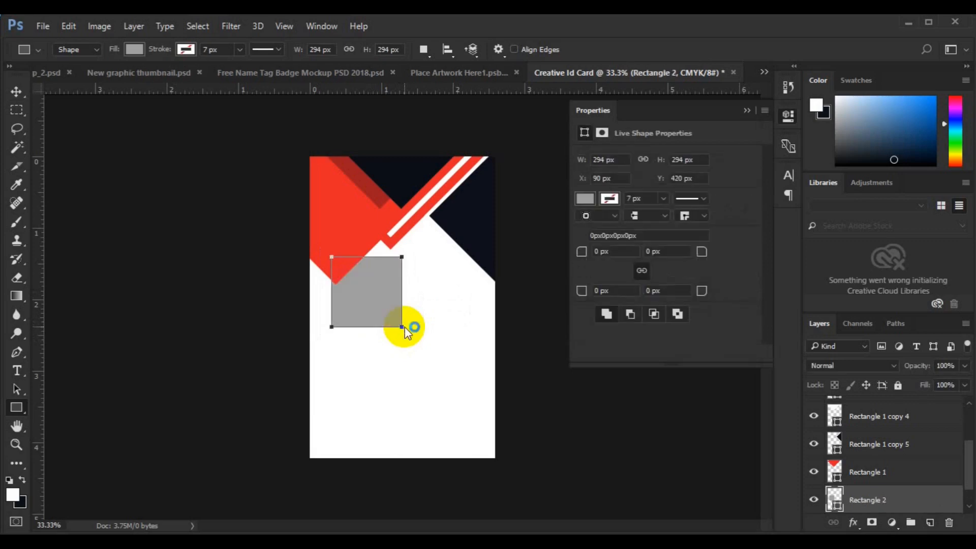
key(v)
key(ctrl+t)
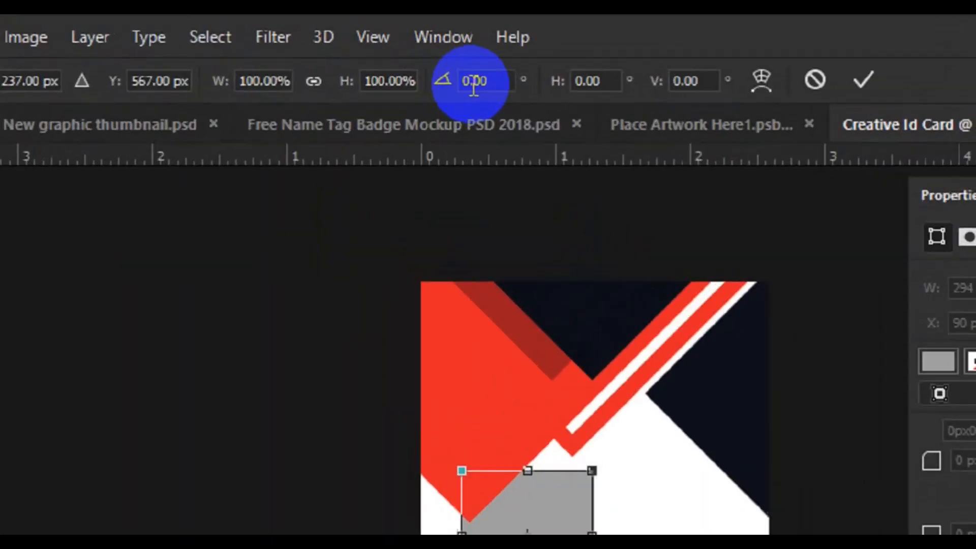
double_click(491, 86)
text(45)
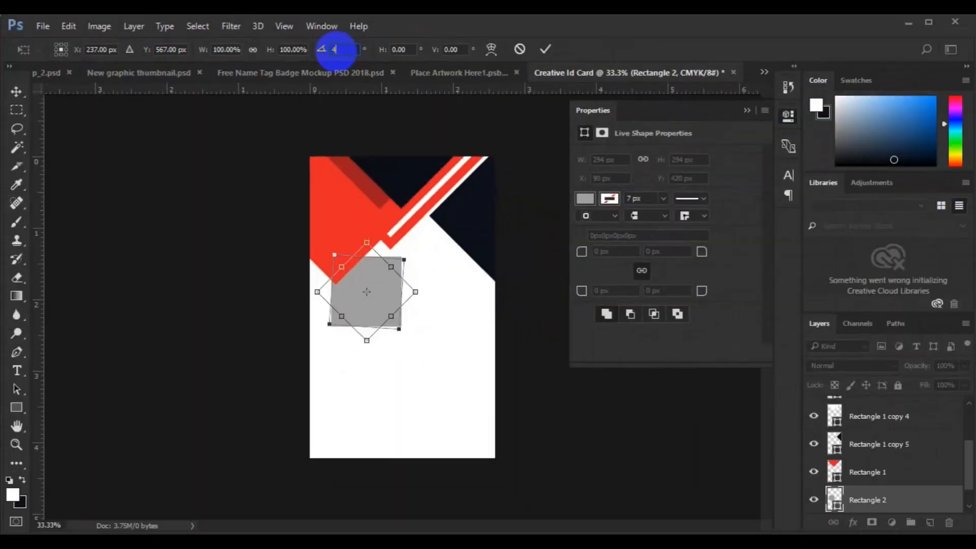
key(Return)
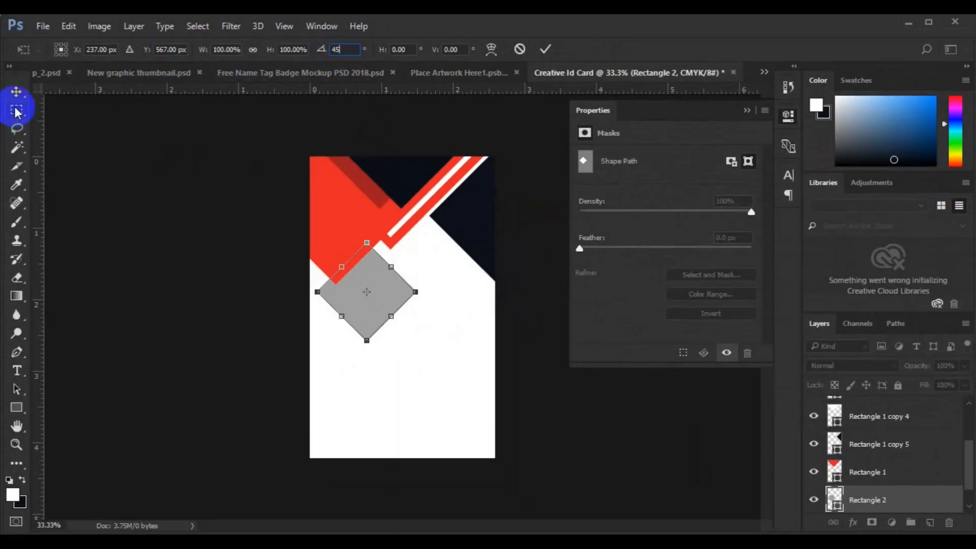
click(17, 92)
click(321, 202)
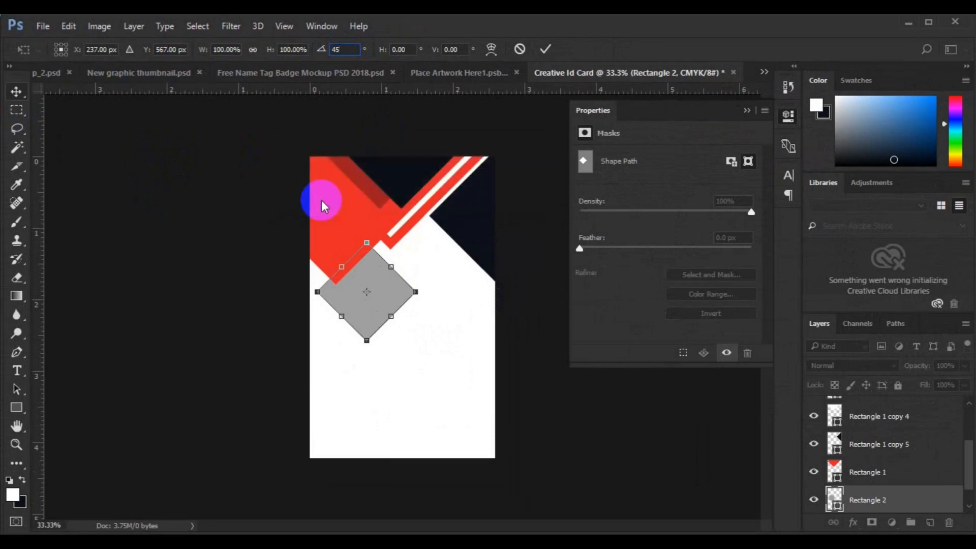
click(335, 202)
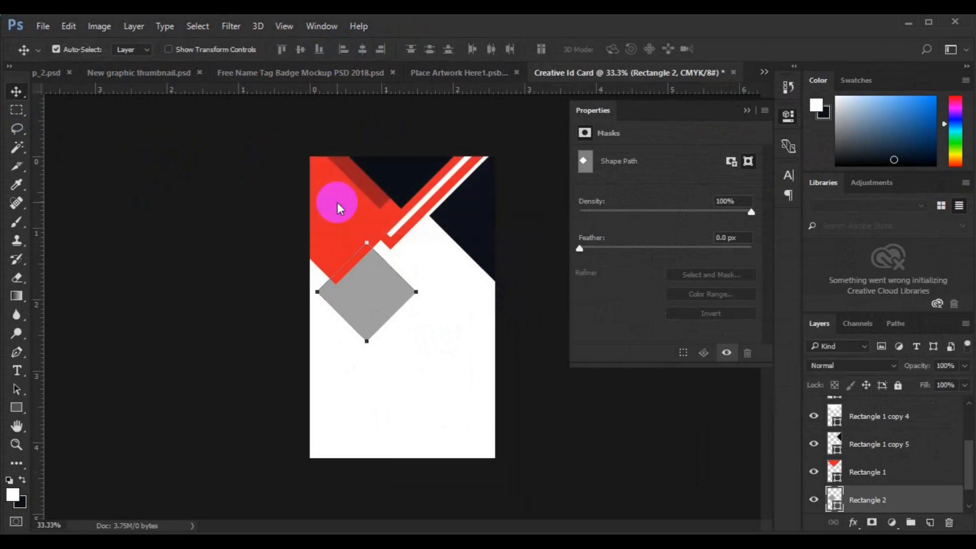
- Centre the diamond horizontally on the card
key(ctrl+a)
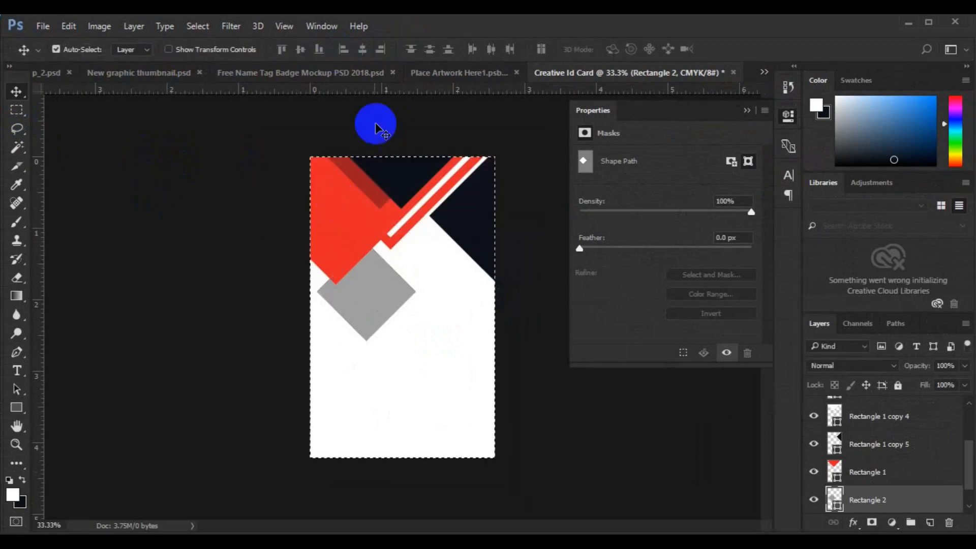
click(362, 50)
key(ctrl+d)
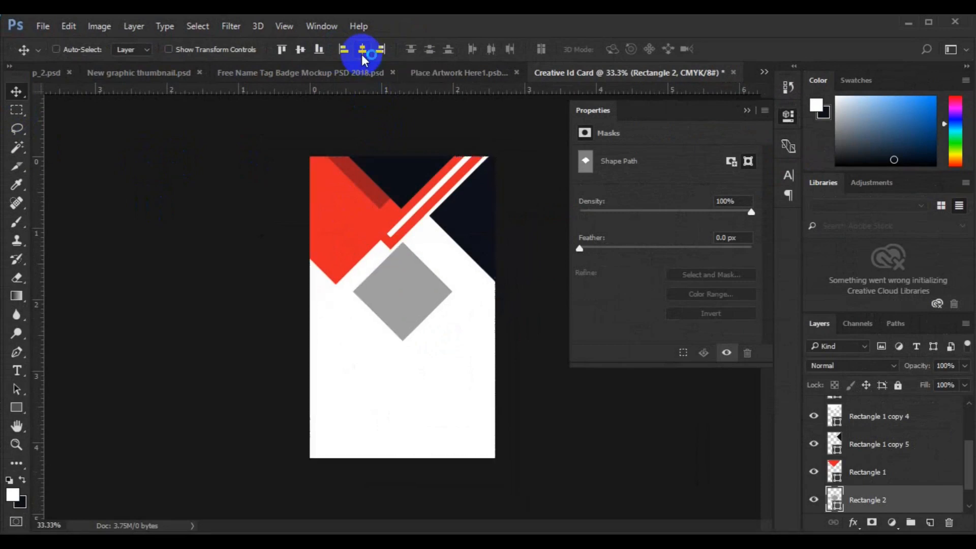
click(747, 111)
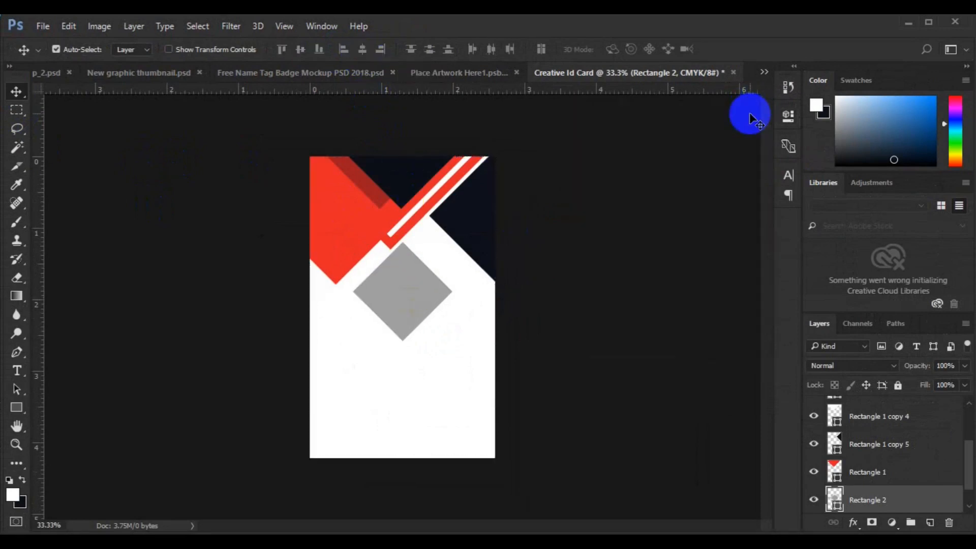
- Fill the Rectangle 2 diamond with pale pinkish #eee4e6, then bring up its Blending Options
double_click(837, 508)
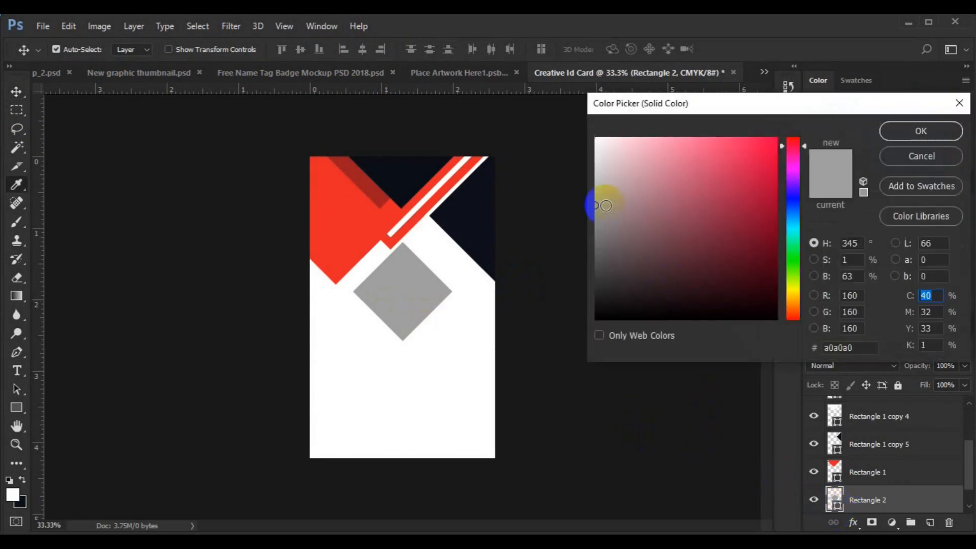
click(606, 149)
click(893, 134)
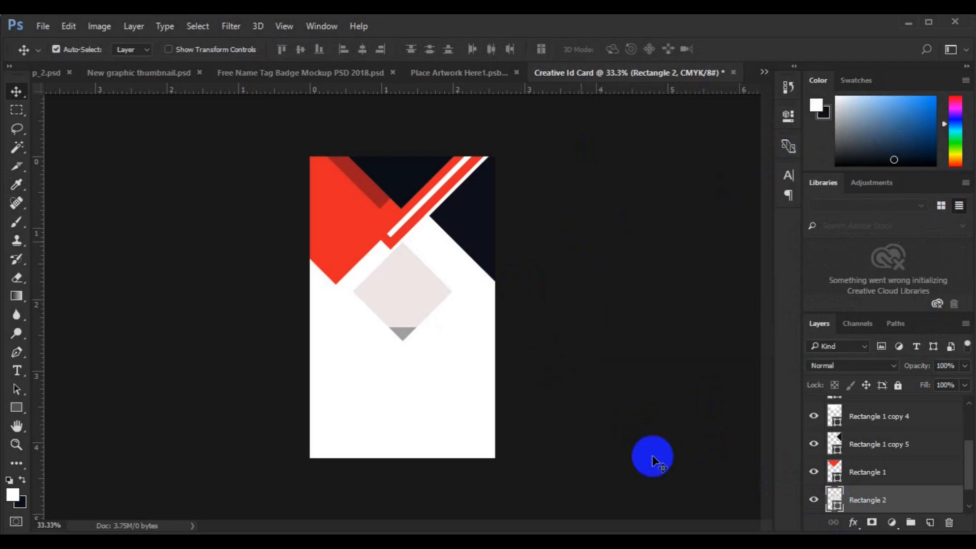
right_click(866, 500)
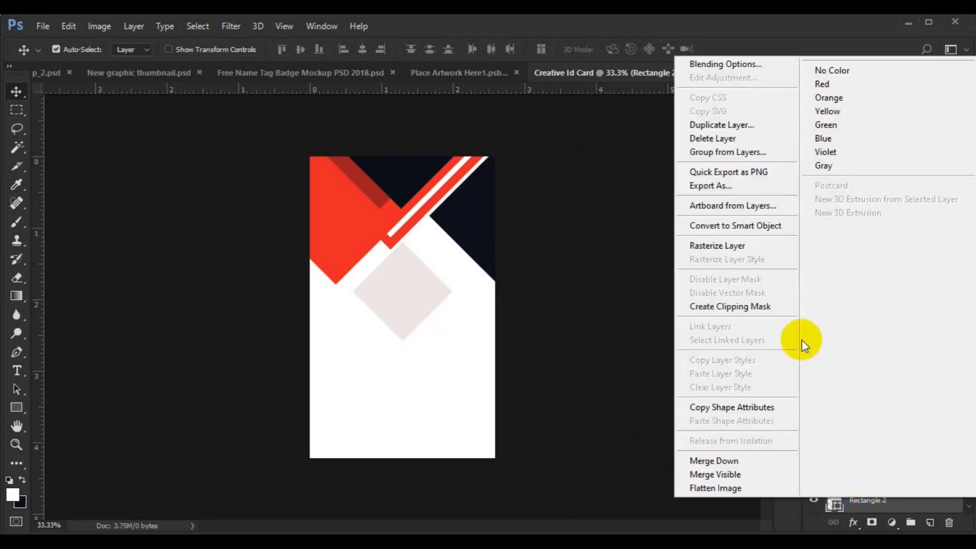
click(747, 67)
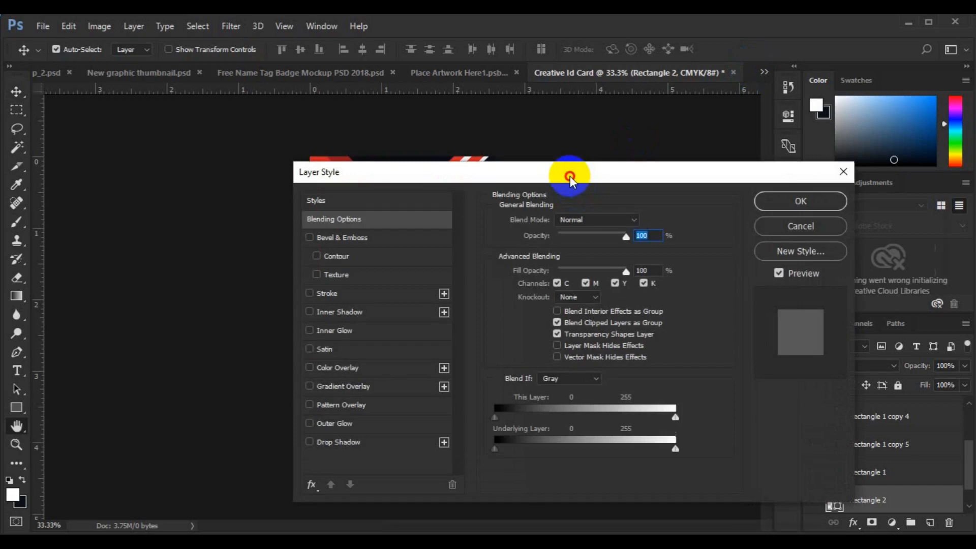
- Add a drop shadow to the diamond with distance, spread and size of 4
drag(570, 176, 658, 200)
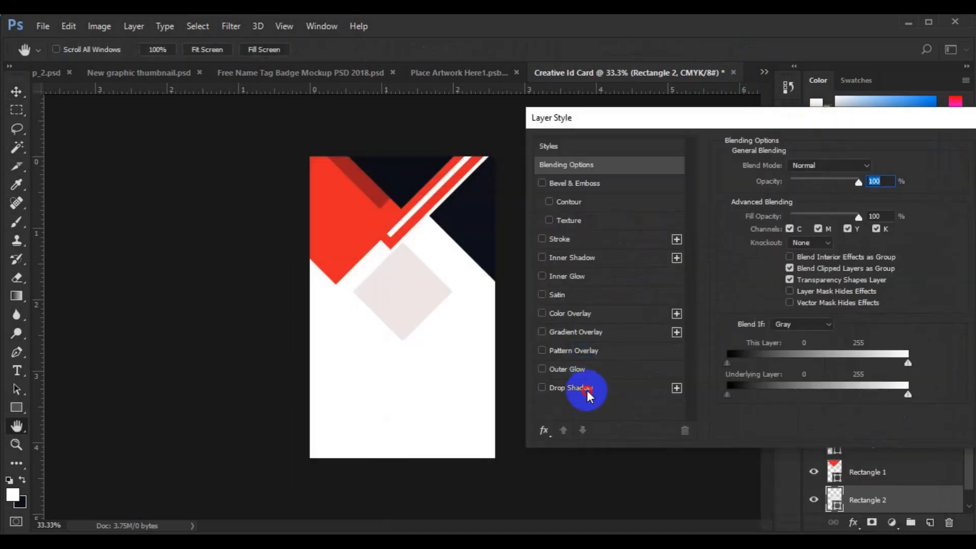
click(585, 388)
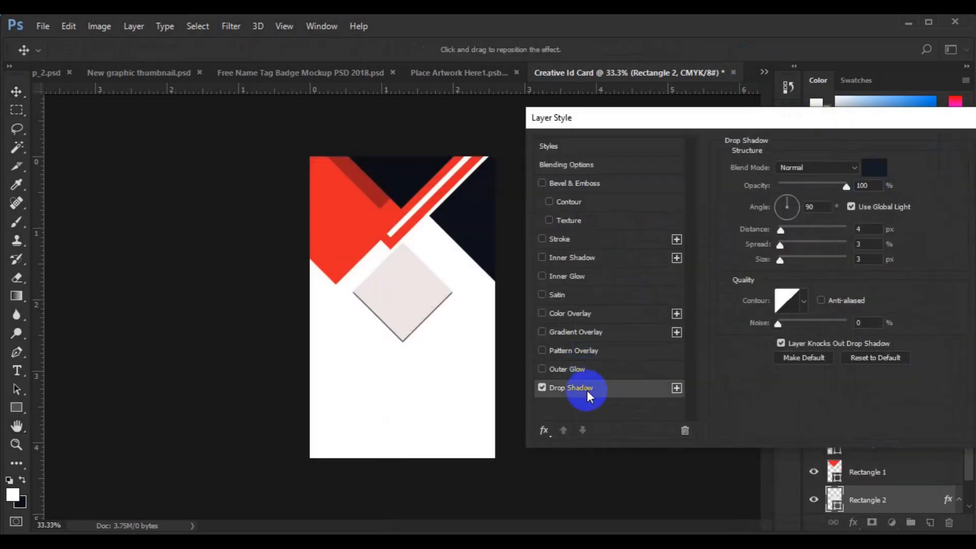
click(753, 244)
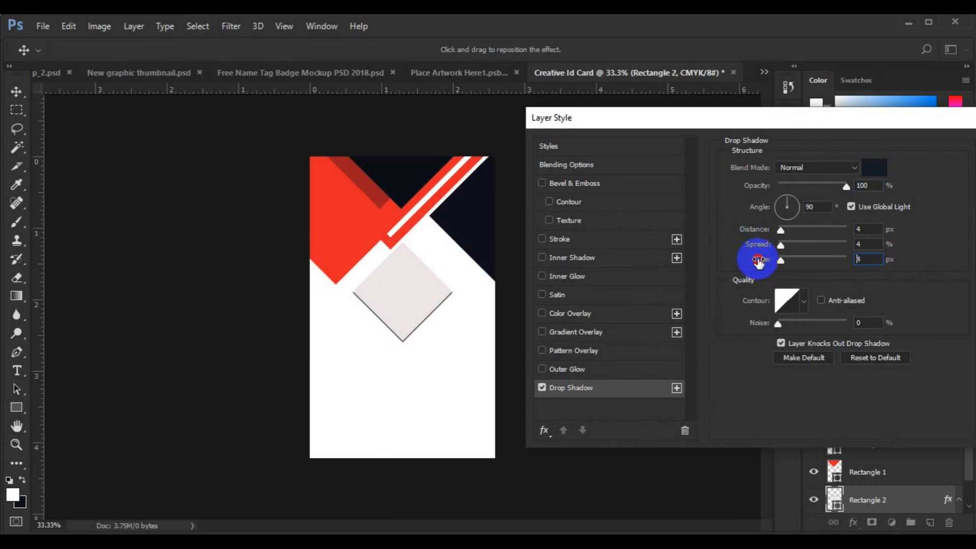
click(764, 187)
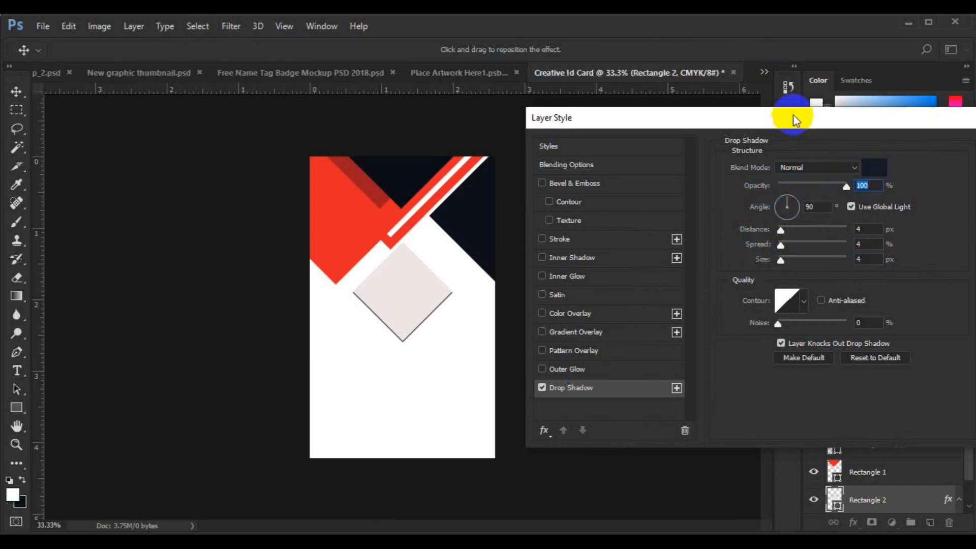
drag(793, 118, 693, 147)
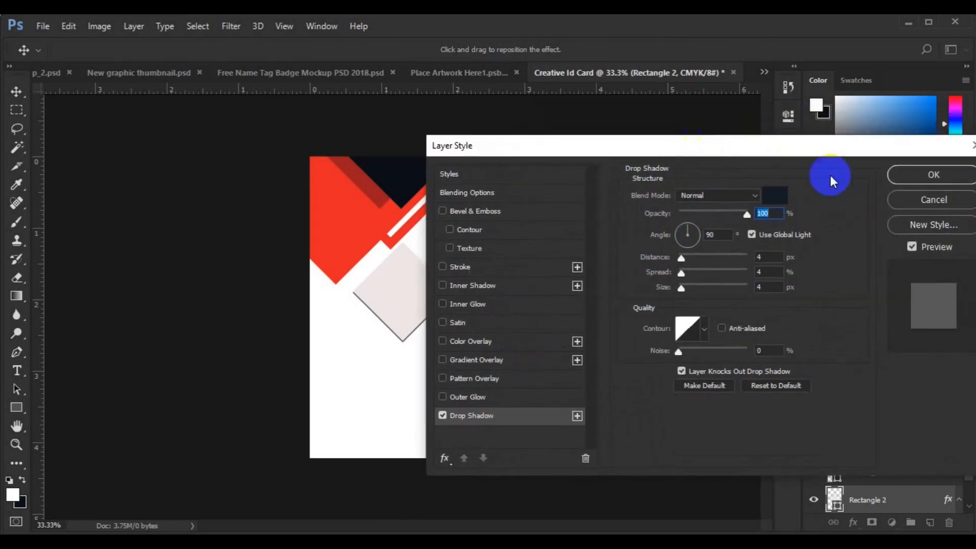
click(904, 176)
- Change the diamond's fill to white sampled from the card
click(835, 501)
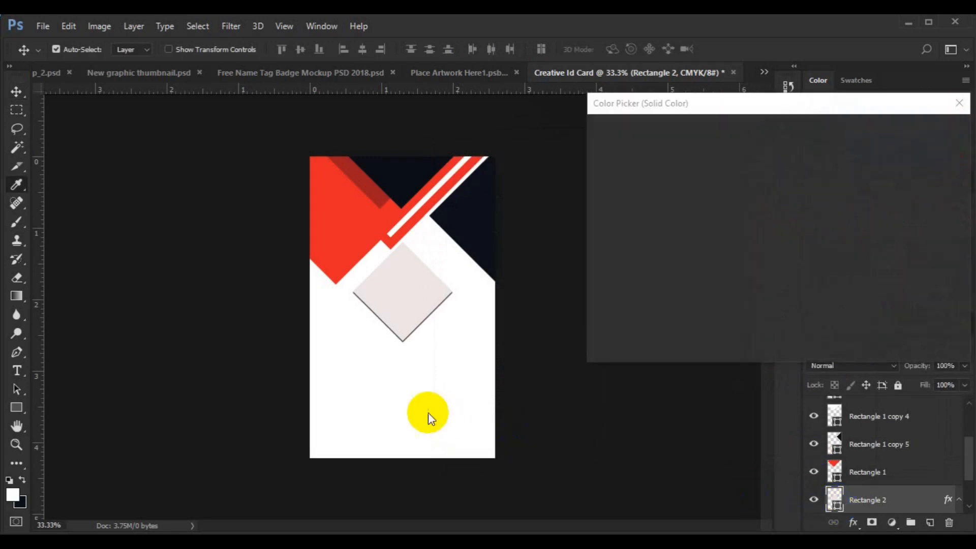
click(428, 412)
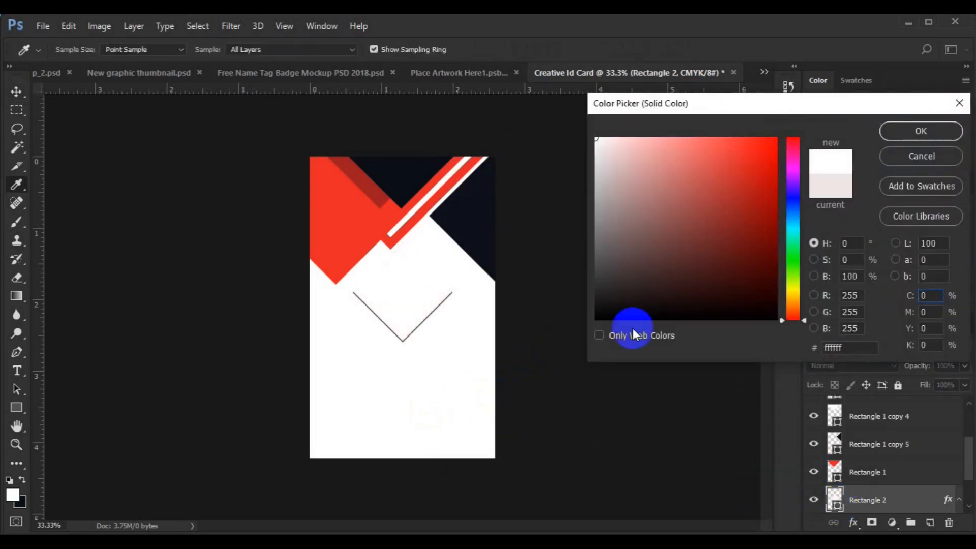
click(929, 129)
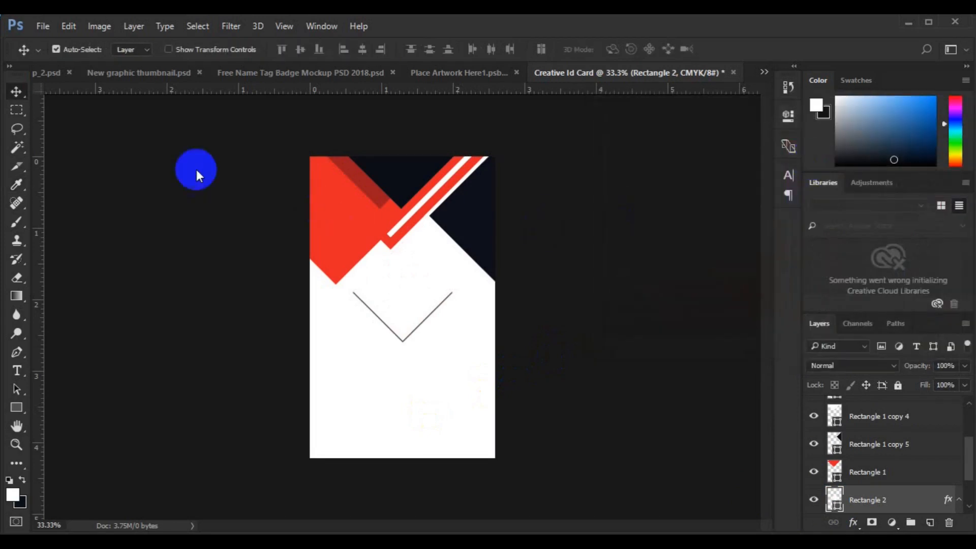
- Start File > Place Embedded and open the freepik stockpoto folder
click(48, 26)
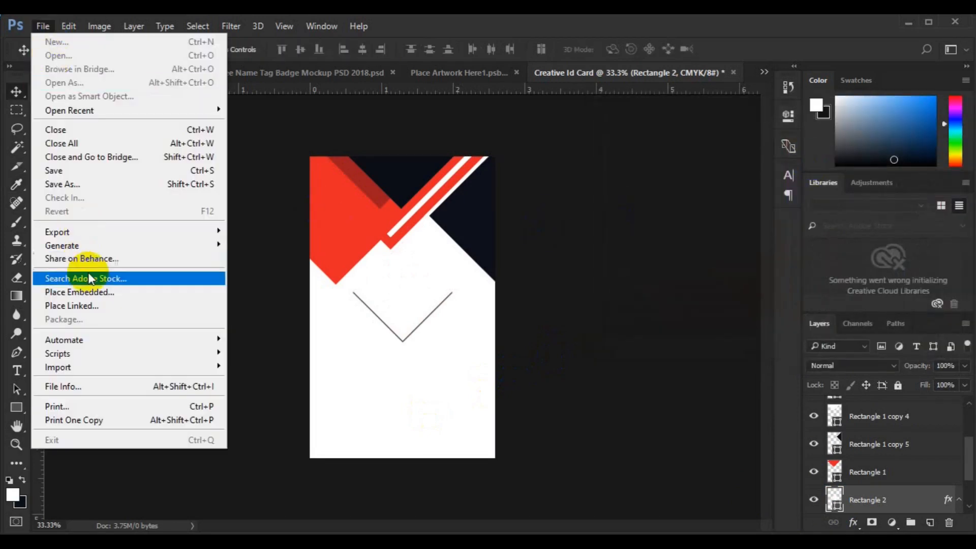
click(97, 290)
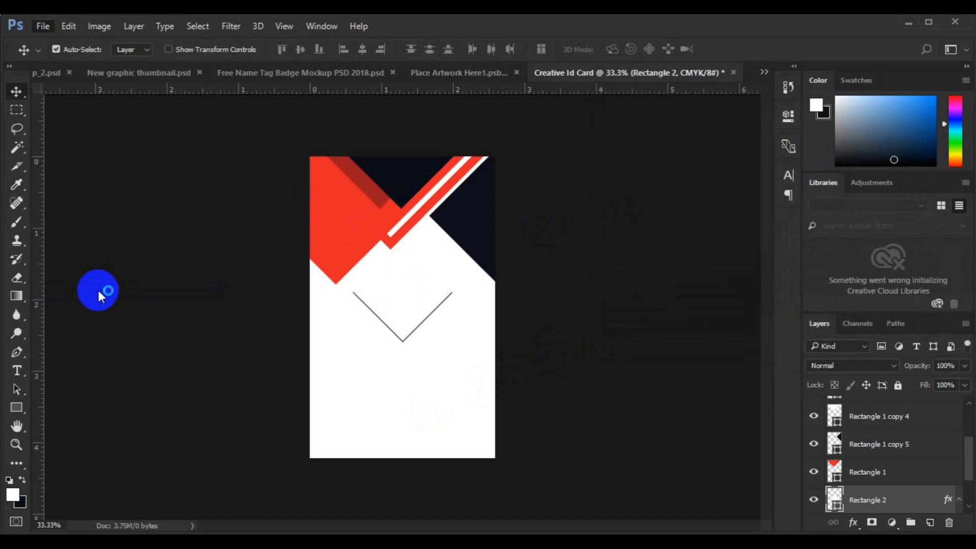
click(429, 242)
double_click(428, 244)
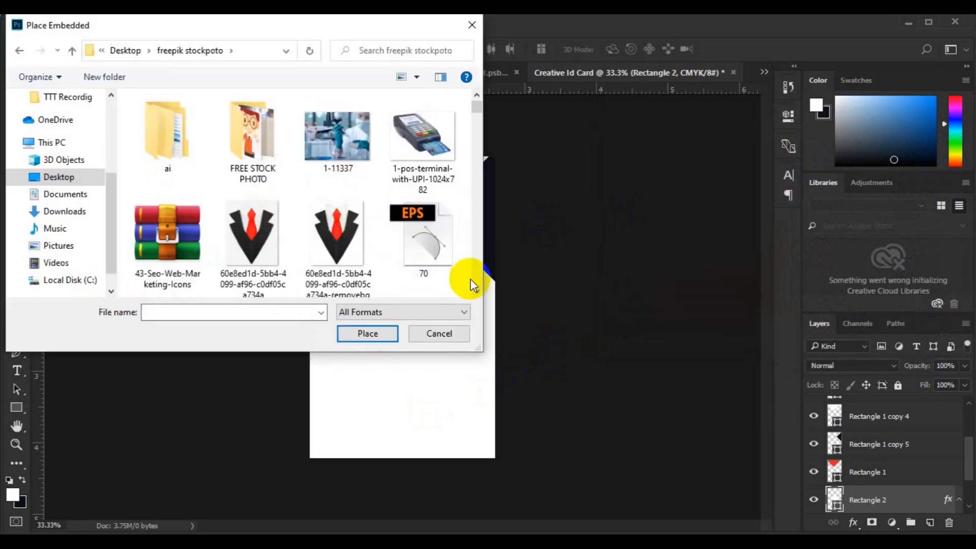
- Scroll down to my_passport-removebg-preview(1) and place it on the card
click(475, 290)
click(475, 291)
click(476, 291)
click(476, 291)
click(476, 291)
click(475, 292)
click(476, 291)
click(476, 291)
click(476, 292)
click(476, 291)
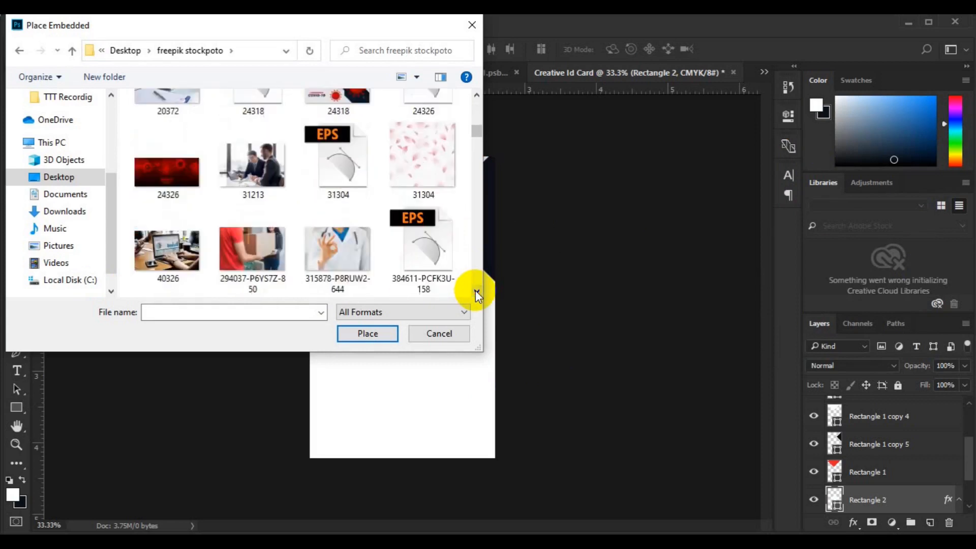
click(475, 292)
click(475, 291)
click(475, 291)
click(476, 291)
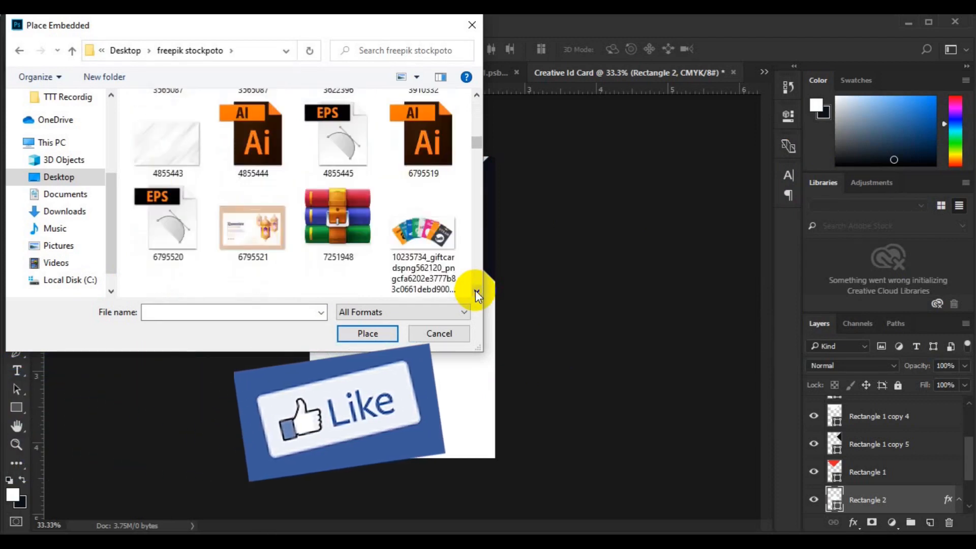
click(476, 291)
click(476, 291)
click(476, 291)
click(476, 292)
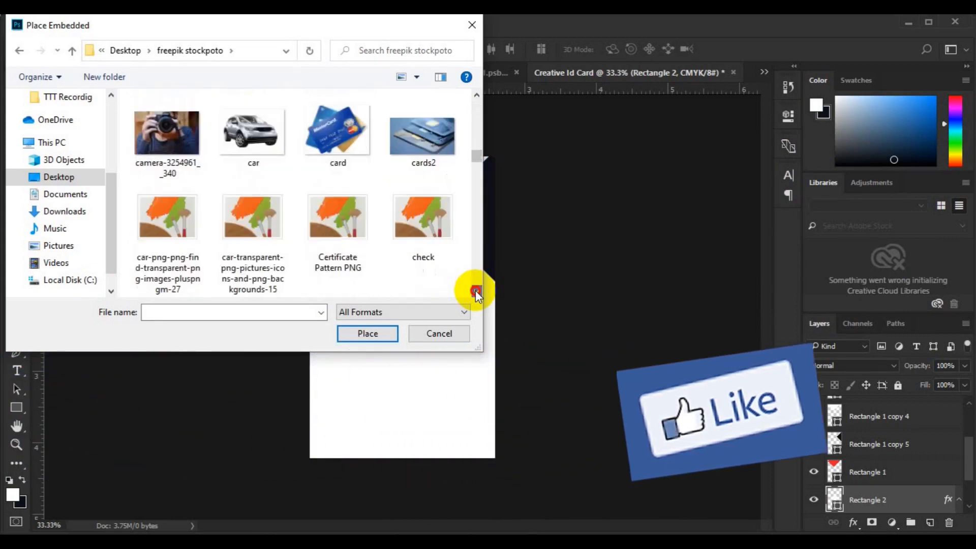
click(475, 291)
click(475, 292)
click(475, 291)
click(476, 291)
click(476, 291)
click(476, 291)
click(475, 291)
click(476, 291)
click(476, 292)
click(475, 291)
click(476, 292)
click(476, 291)
click(476, 291)
click(476, 291)
click(476, 291)
click(476, 291)
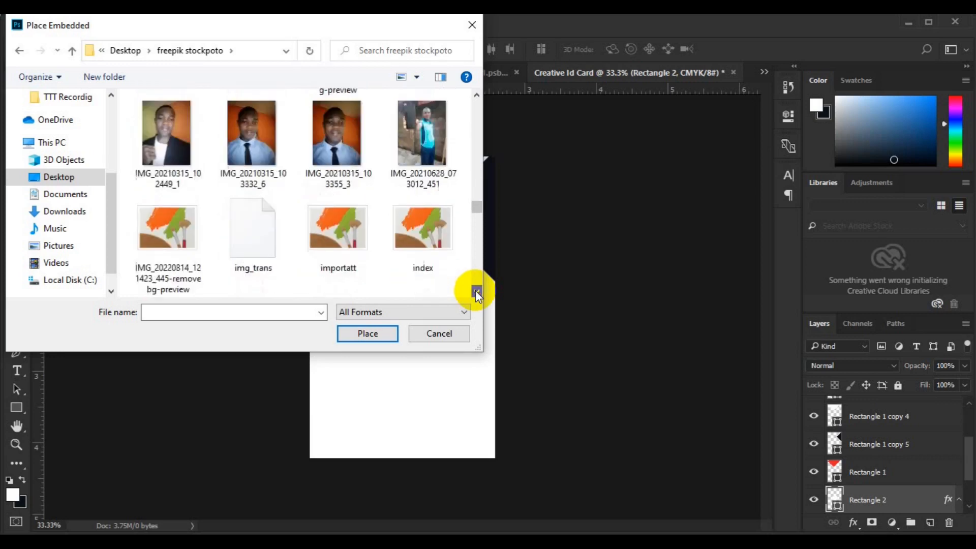
click(476, 291)
click(476, 291)
click(475, 291)
click(476, 291)
click(476, 291)
click(476, 291)
click(475, 292)
click(476, 291)
click(476, 292)
click(420, 122)
click(367, 333)
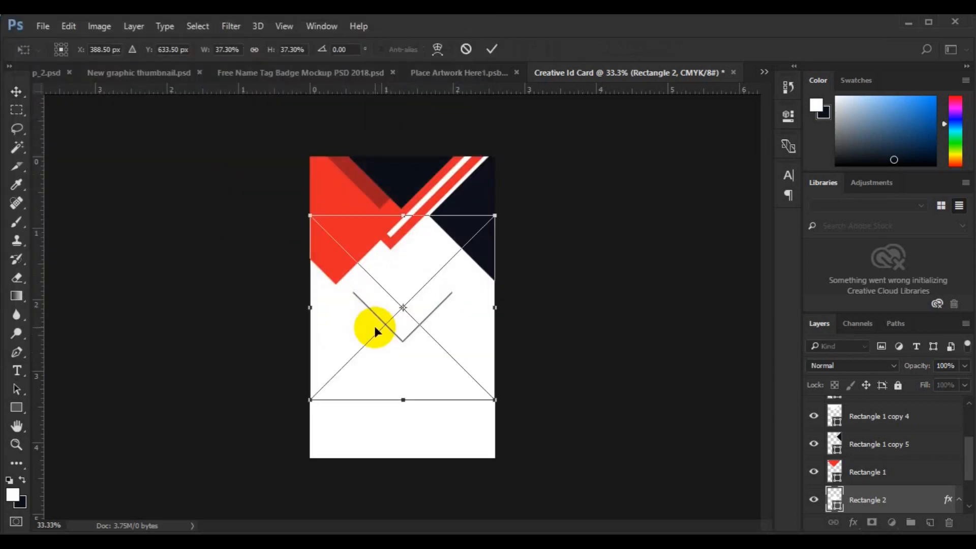
- Shrink the placed photo and clip it into the diamond shape
click(495, 400)
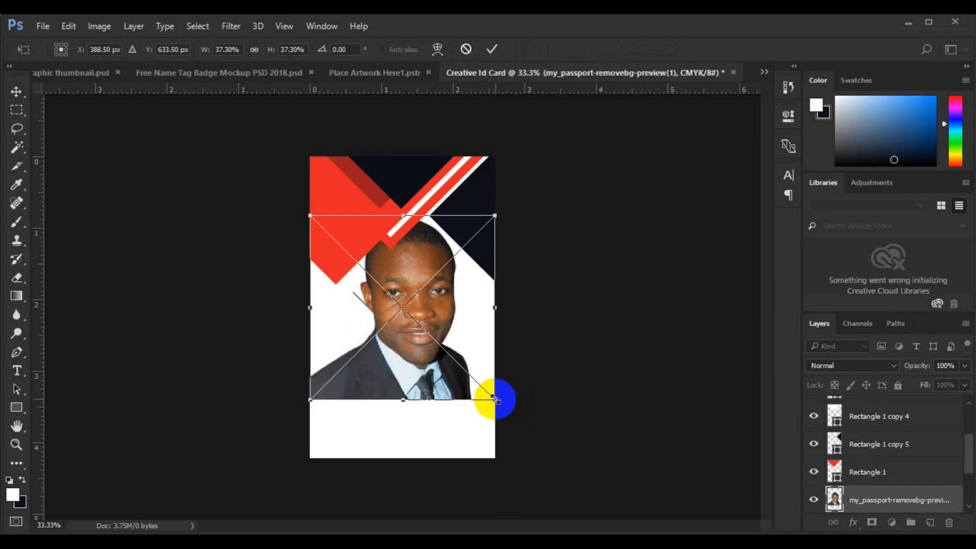
drag(495, 399, 444, 344)
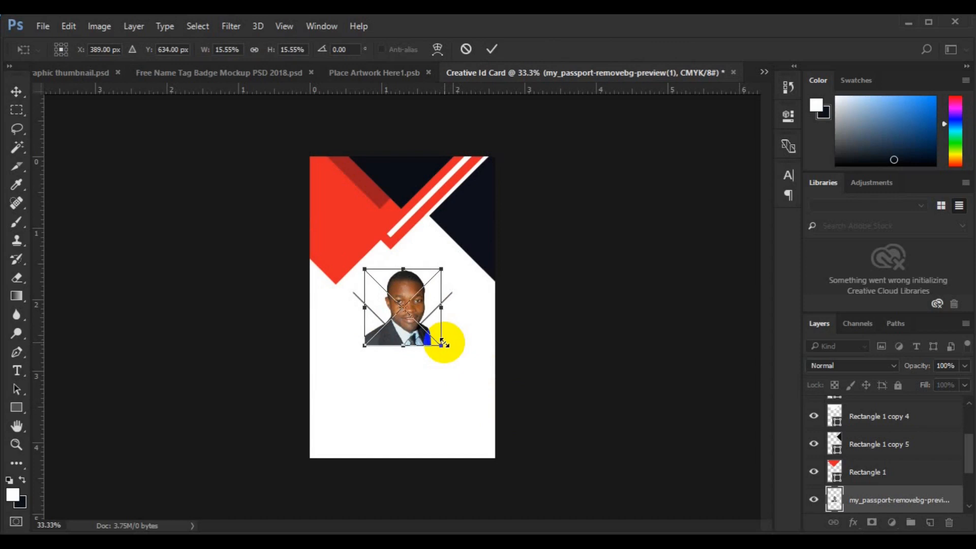
key(Return)
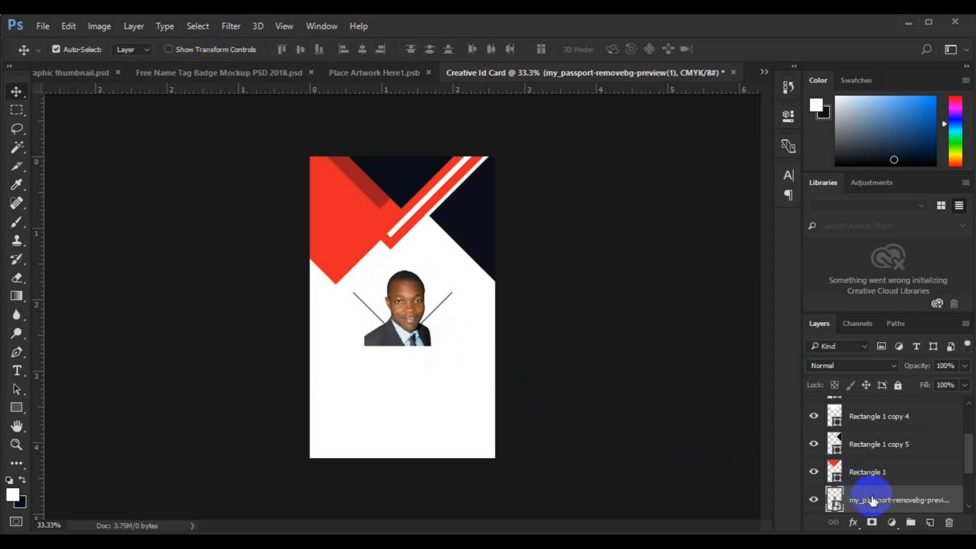
right_click(872, 500)
key(ctrl+alt+g)
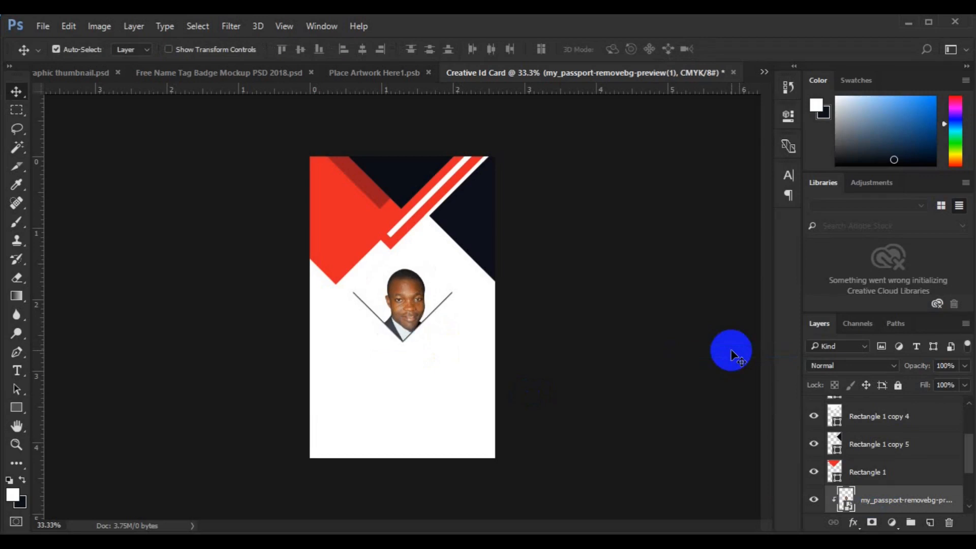
- Nudge the photo up three steps and fine-tune its size to about 16.56%
key(Up)
key(Up)
key(Up)
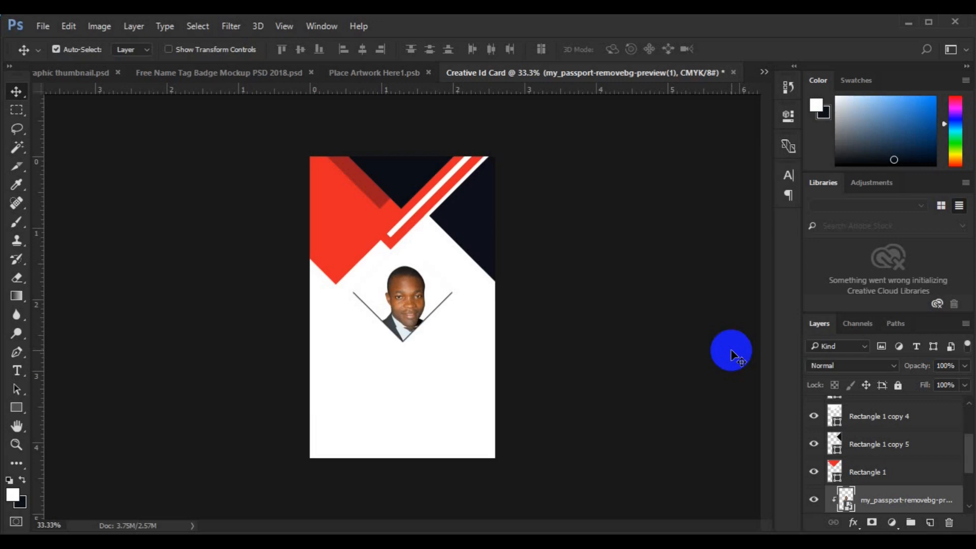
key(Up)
key(Up)
key(Up)
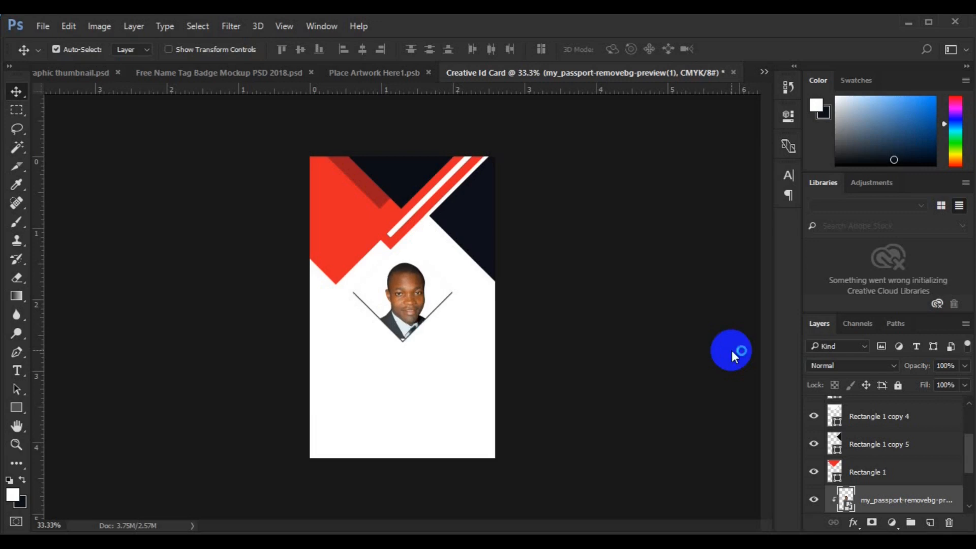
key(Up)
key(Up)
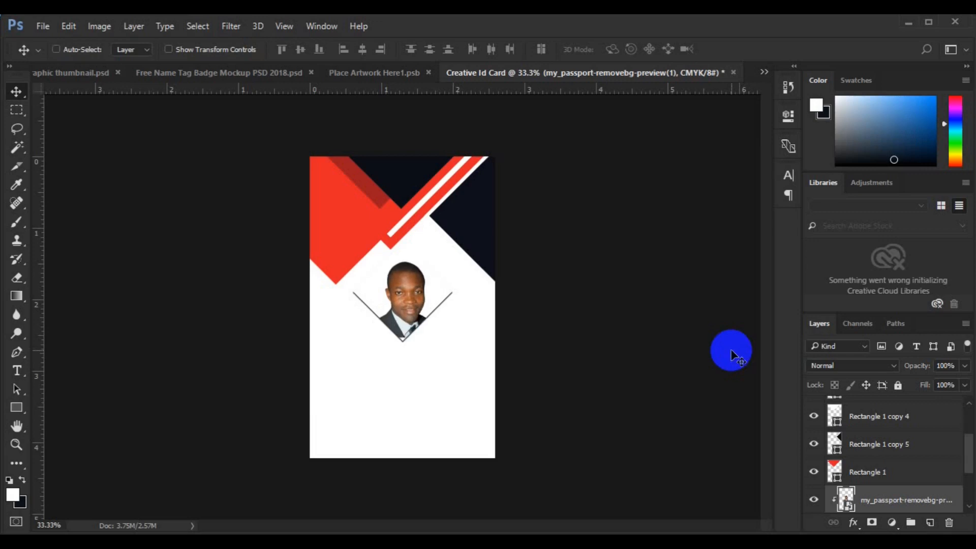
key(ctrl+t)
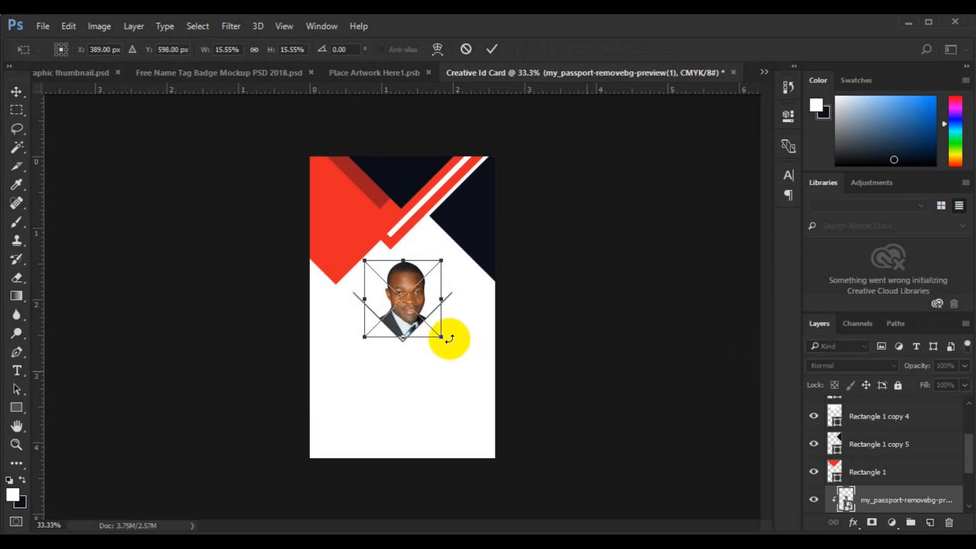
drag(443, 338, 440, 336)
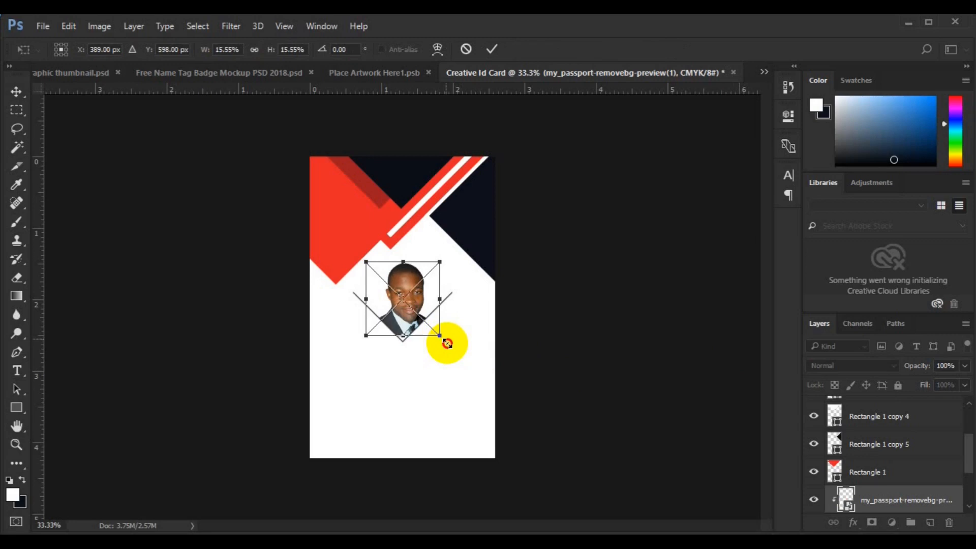
drag(447, 343, 447, 344)
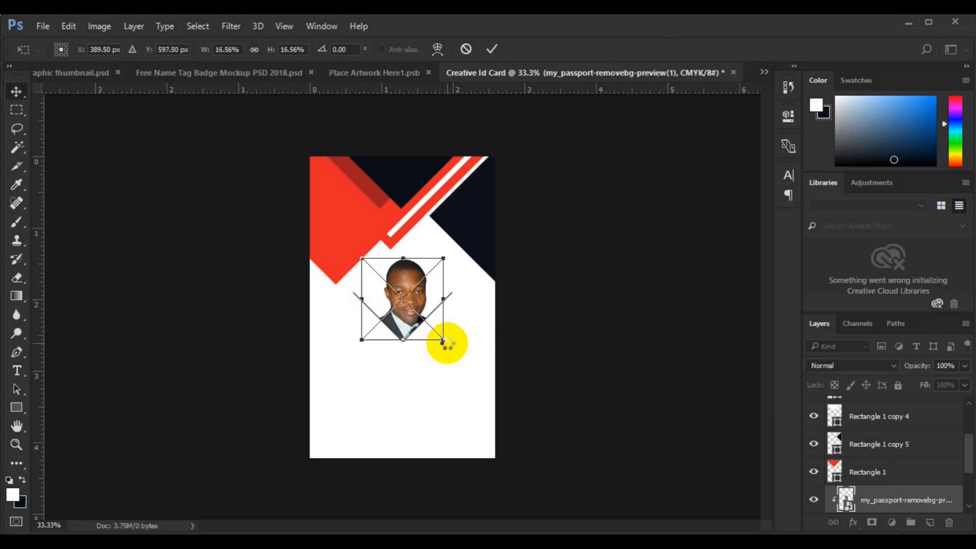
key(Return)
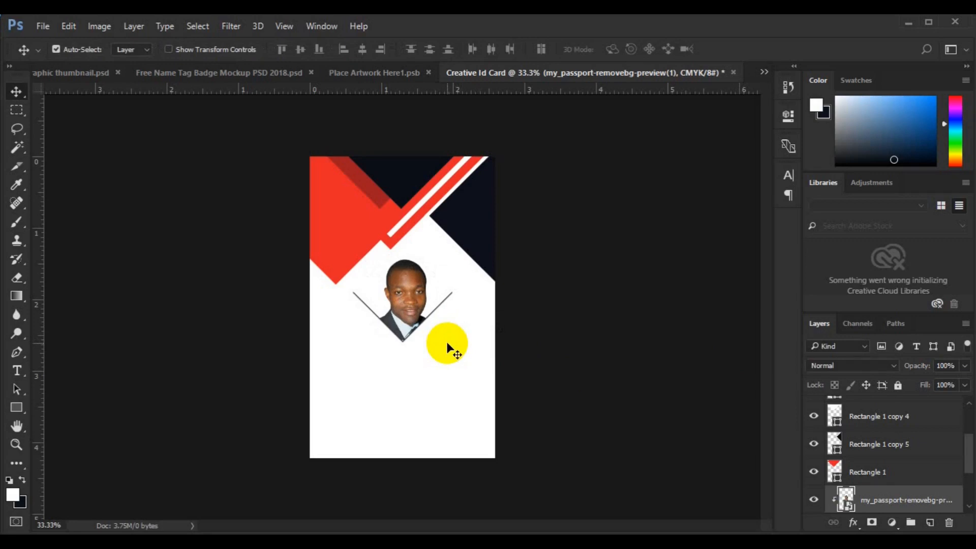
- Draw an 804 × 138 px bar along the card's bottom edge, filled with the card's red
click(437, 412)
click(970, 490)
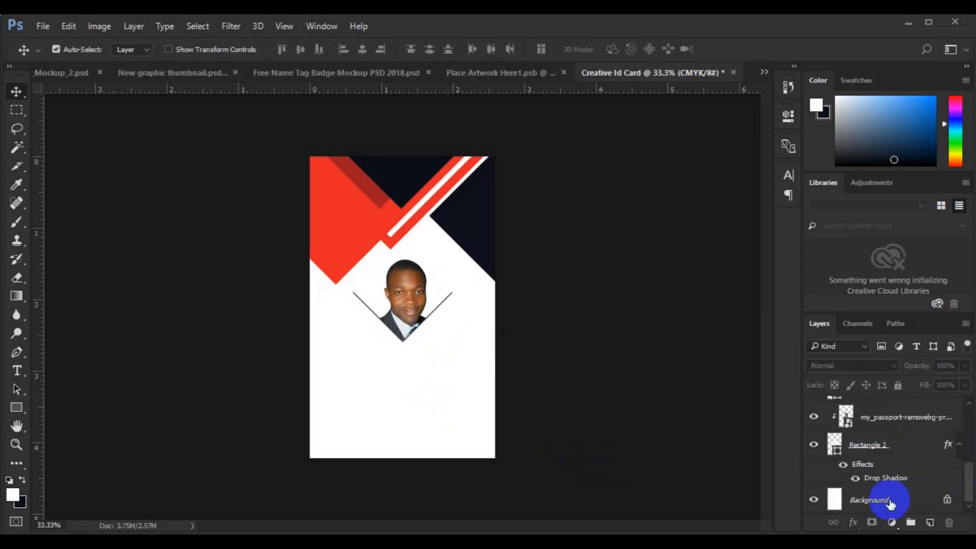
click(889, 500)
click(17, 409)
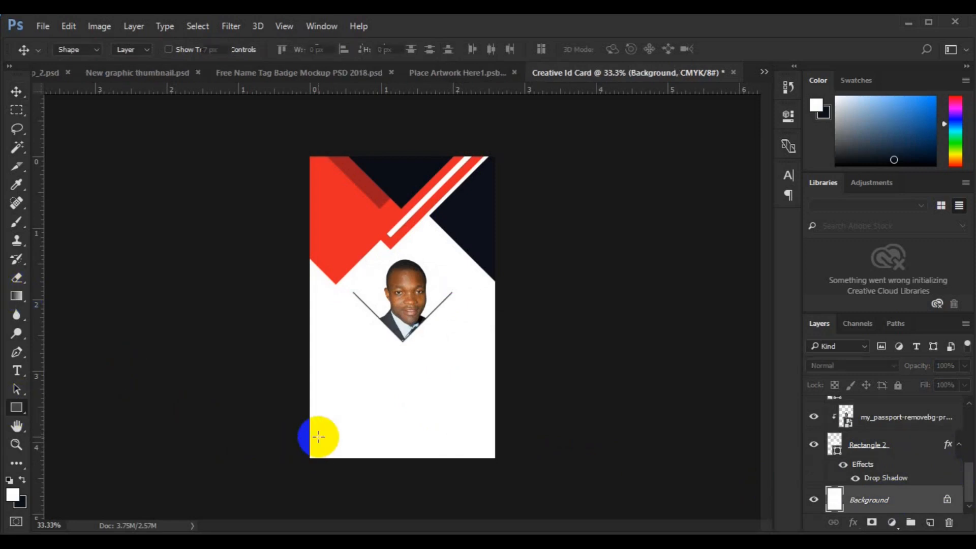
drag(309, 430, 500, 462)
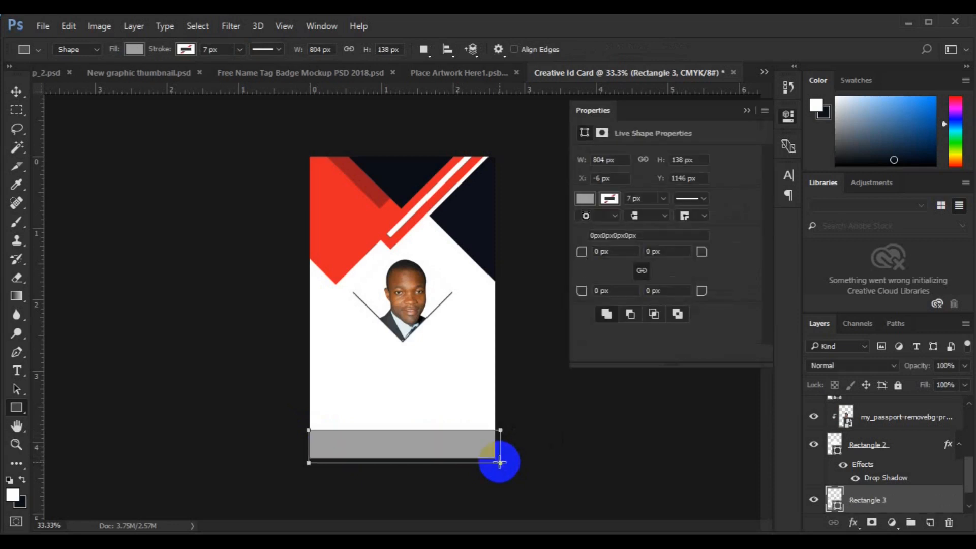
key(v)
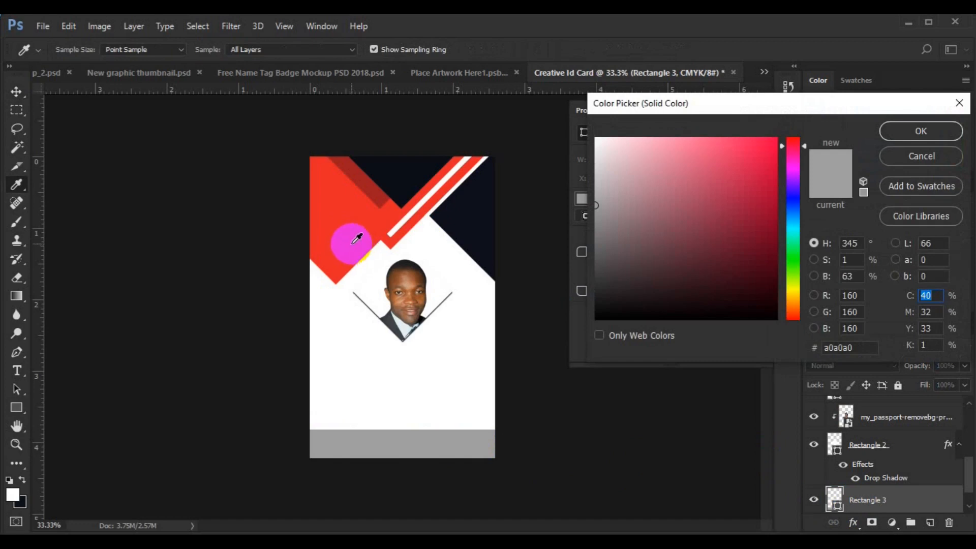
click(338, 236)
click(897, 136)
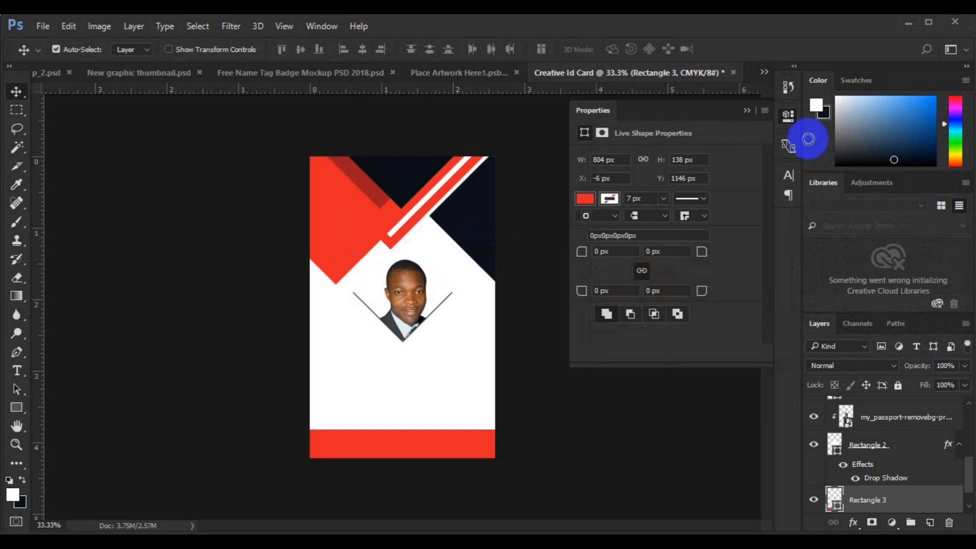
- Duplicate the red band as Rectangle 3 copy and raise the original Rectangle 3 to Y 1134 px
key(ctrl+a)
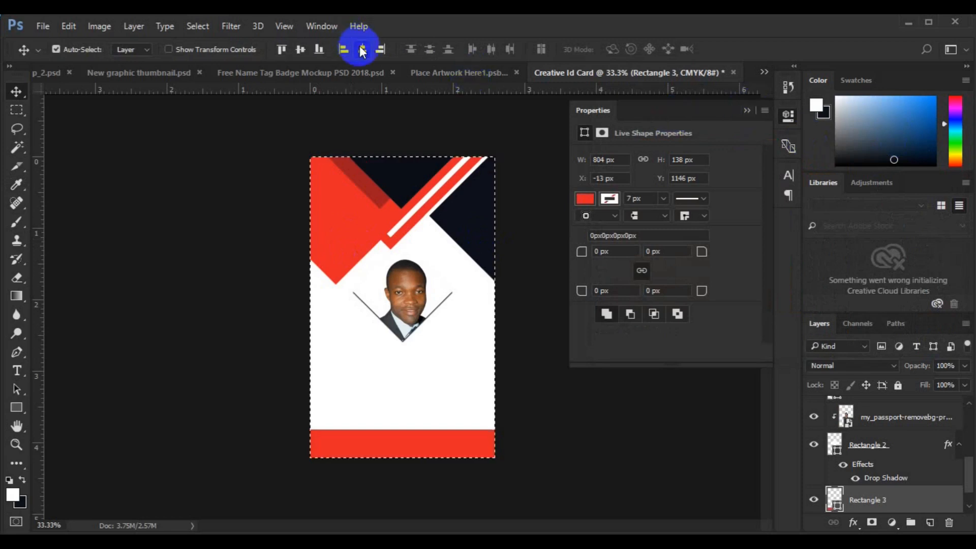
key(ctrl+d)
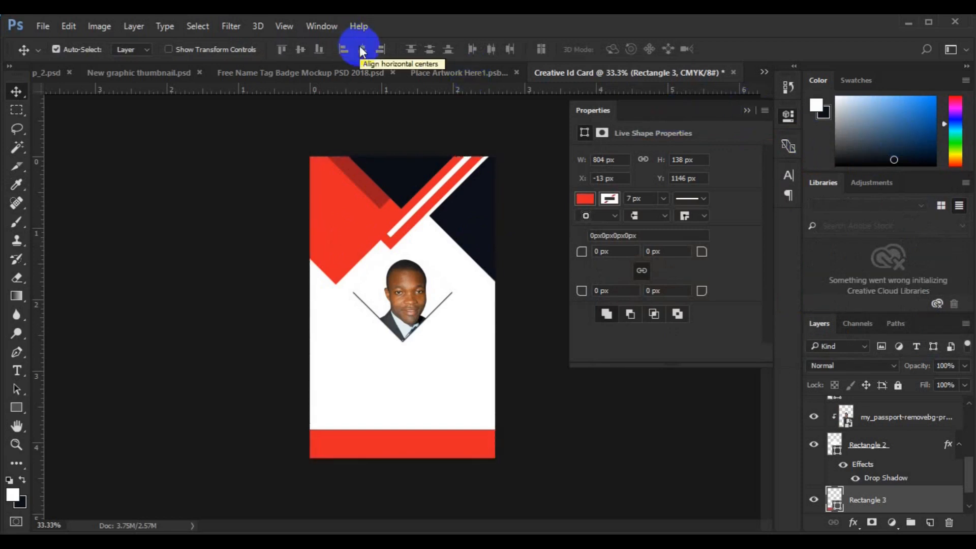
key(ctrl+j)
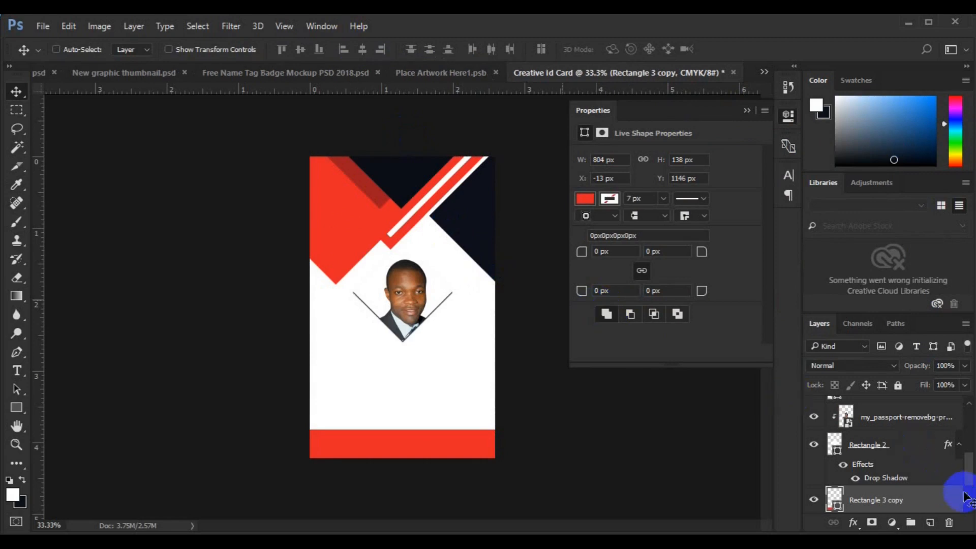
scroll(955, 496, down, 2)
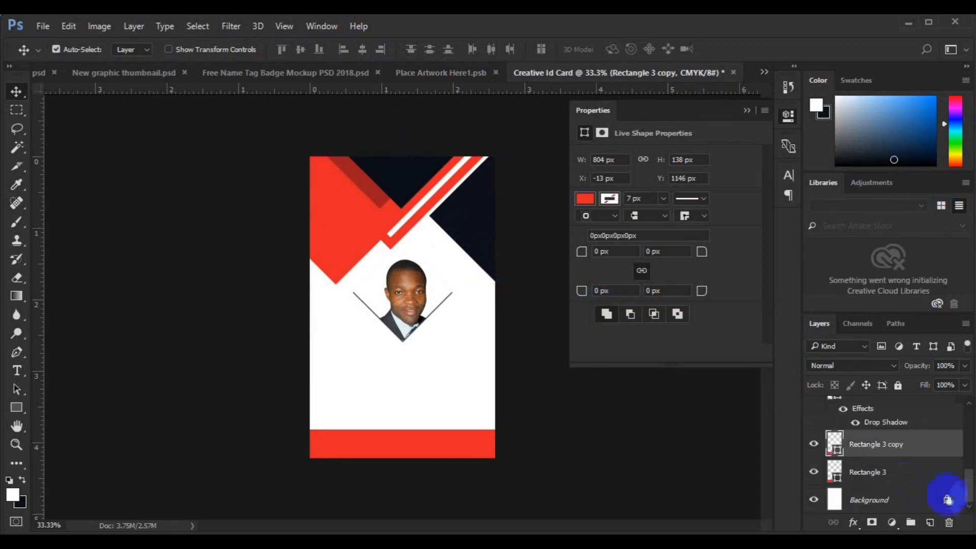
click(894, 476)
key(Up)
key(Up)
key(Up)
key(Up)
key(Up)
key(Up)
key(Up)
key(Up)
key(Up)
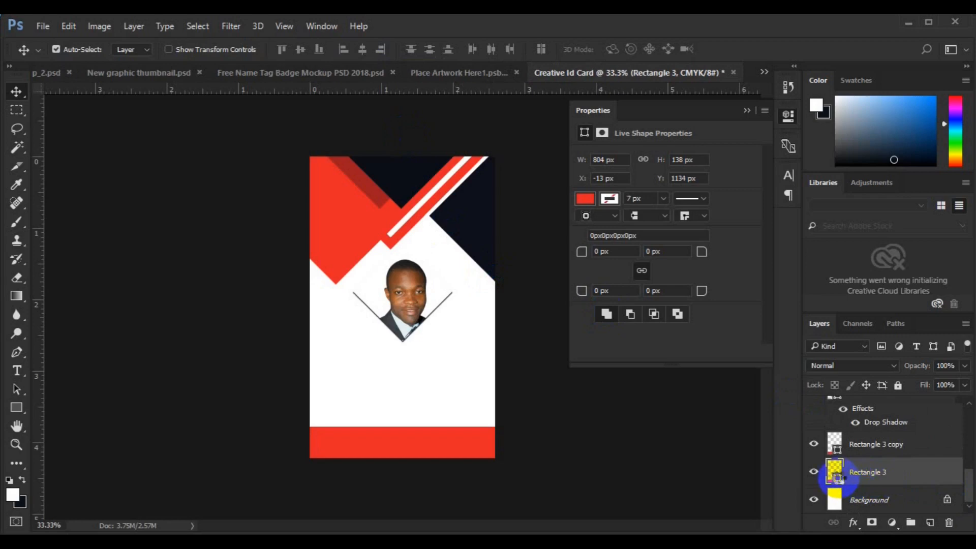
double_click(835, 473)
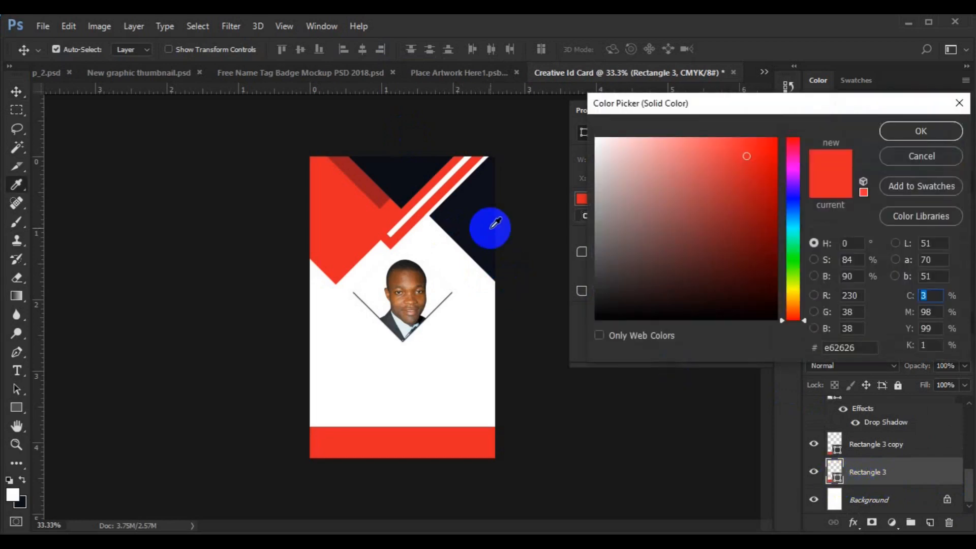
- Fill Rectangle 3 with sampled navy #0d111a, raise it, then nudge both bands down slightly
click(490, 225)
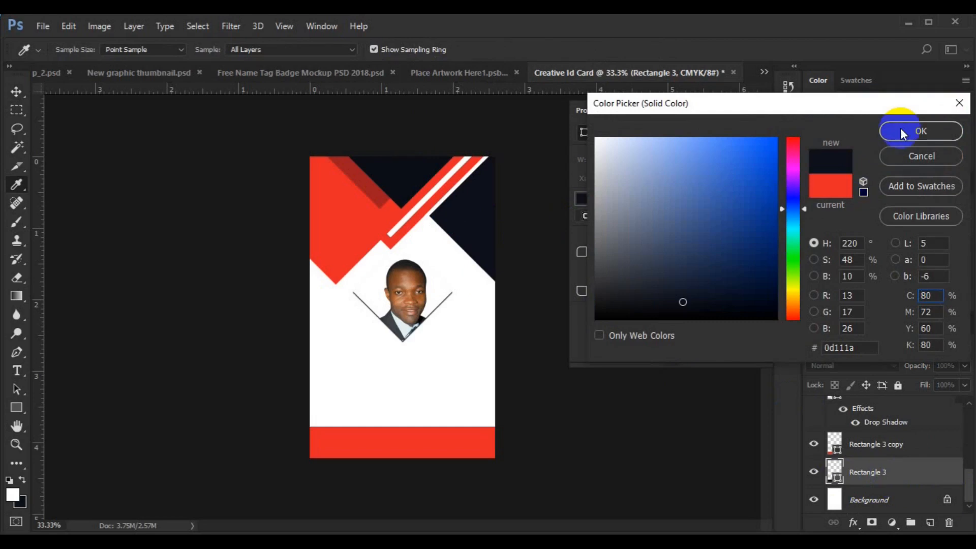
click(901, 132)
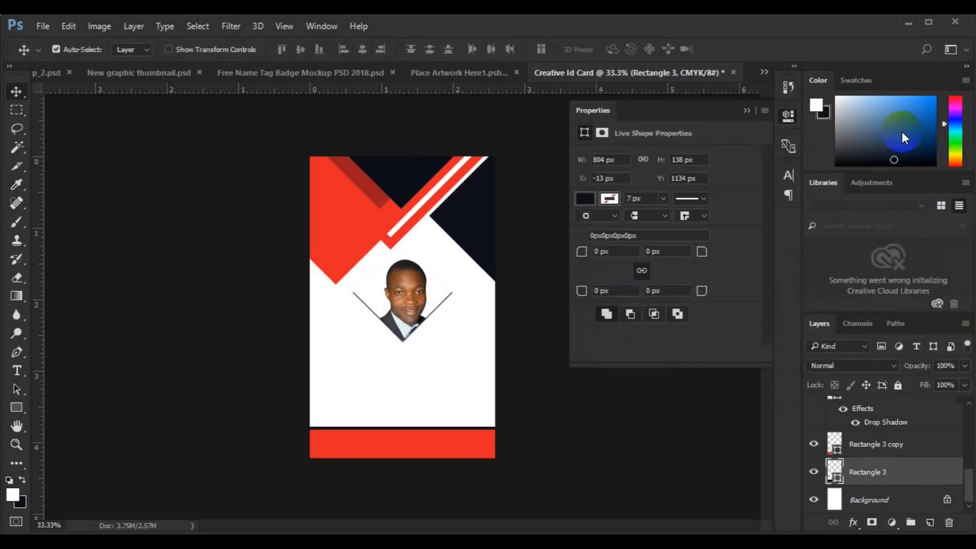
key(ctrl+Up)
key(ctrl+Up)
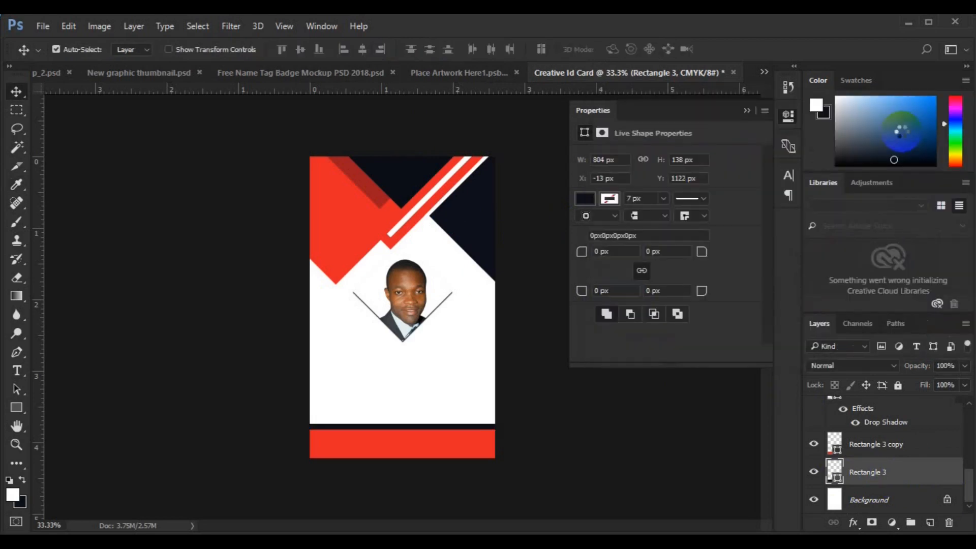
shift+click(874, 446)
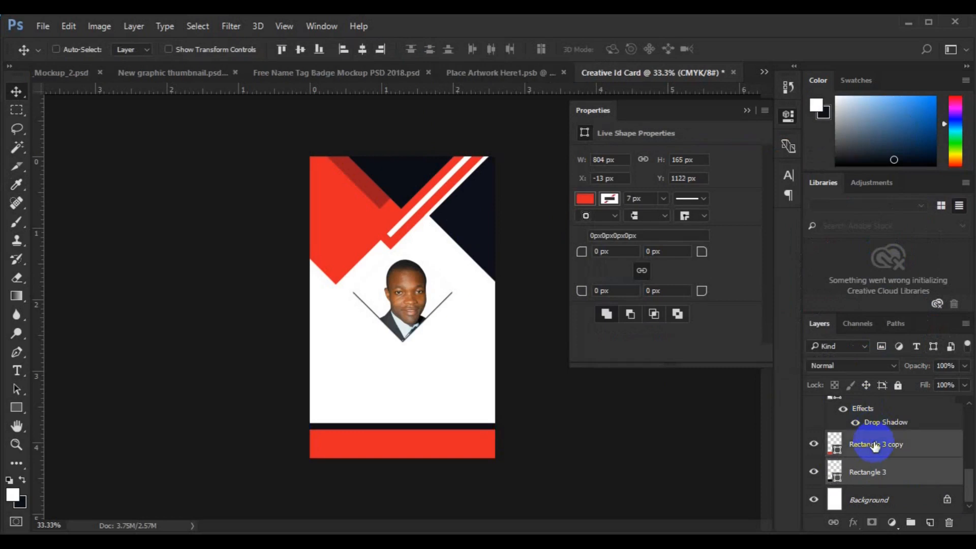
key(Down)
key(Down)
key(Down)
key(Down)
key(Down)
key(Down)
key(Down)
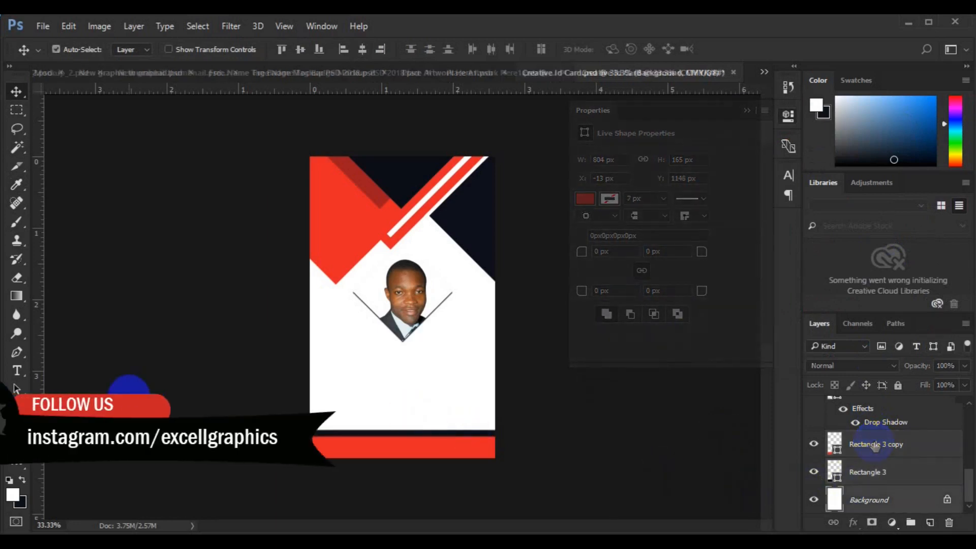
- Set the text to Roboto Medium 12 pt in dark navy sampled from the card
click(17, 371)
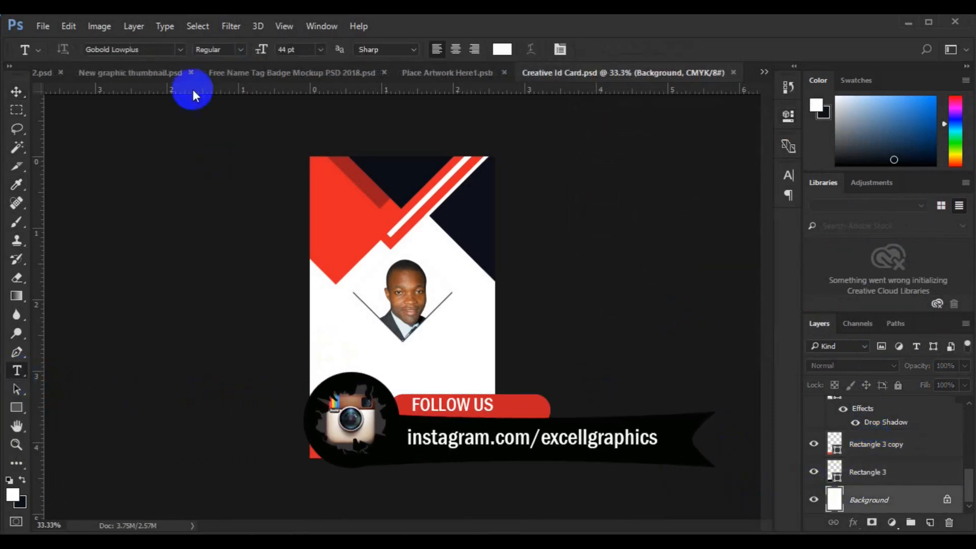
click(178, 53)
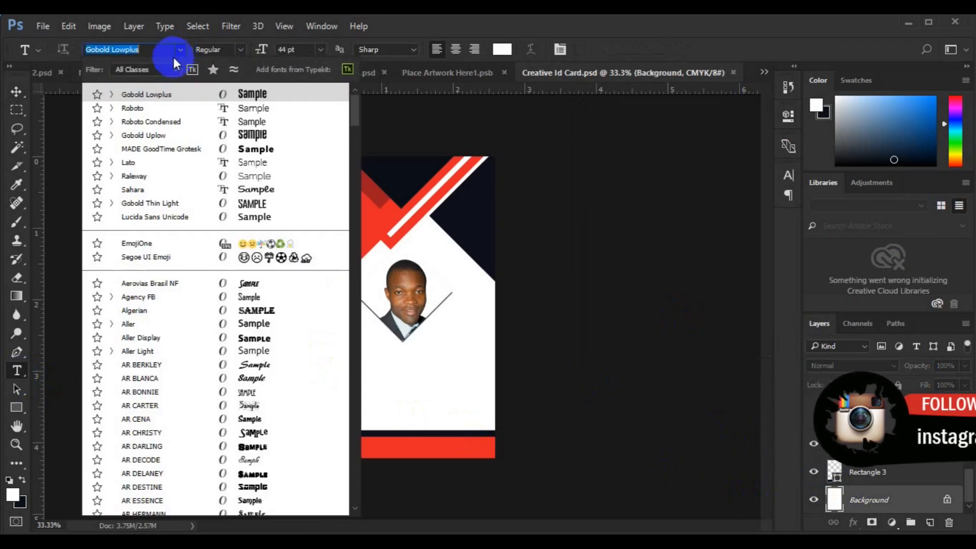
click(170, 108)
click(320, 55)
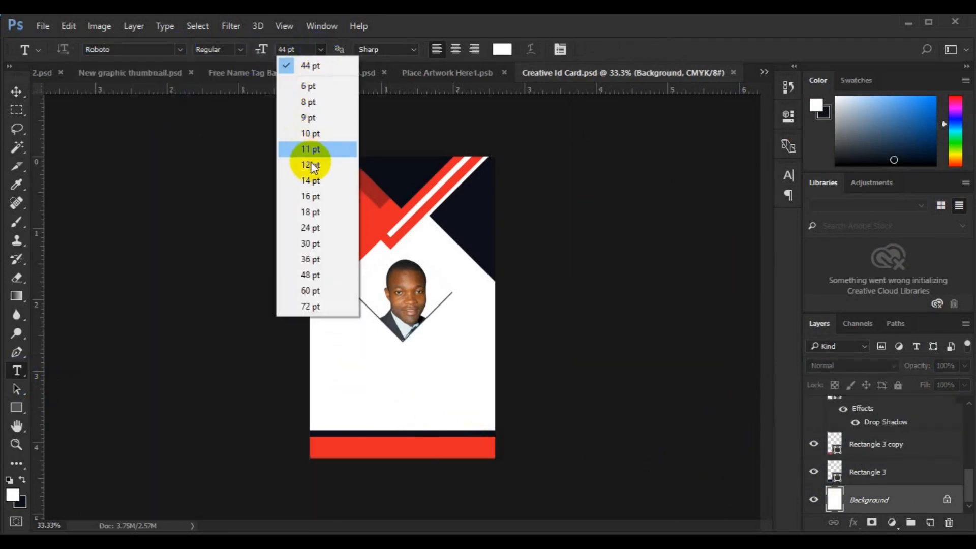
click(312, 167)
click(502, 50)
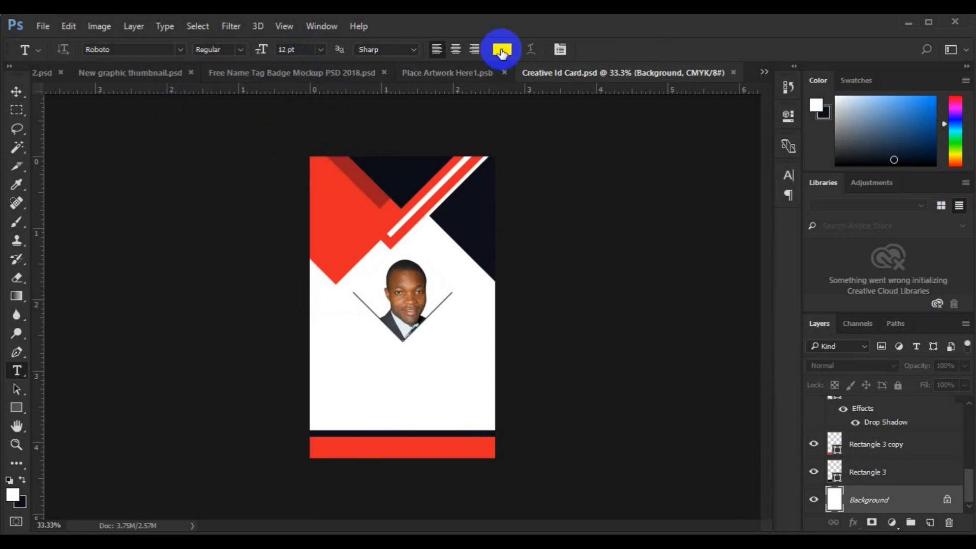
click(399, 175)
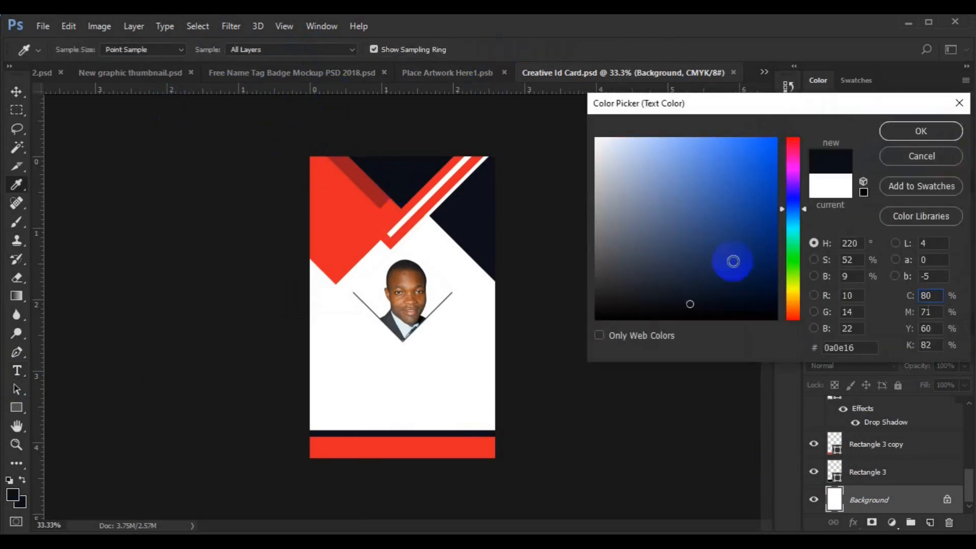
click(895, 129)
click(238, 50)
click(219, 121)
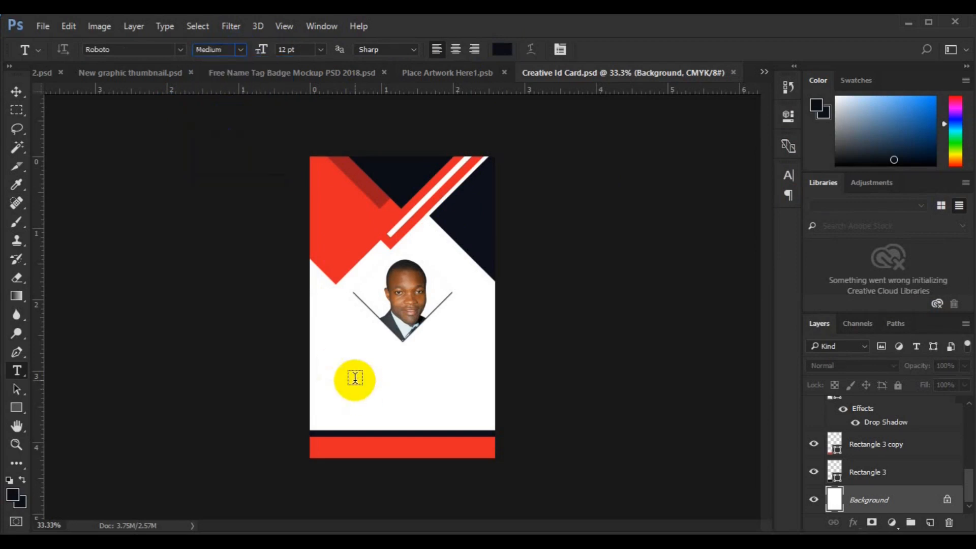
- Type the cardholder's name and move it just below the diamond photo
click(355, 379)
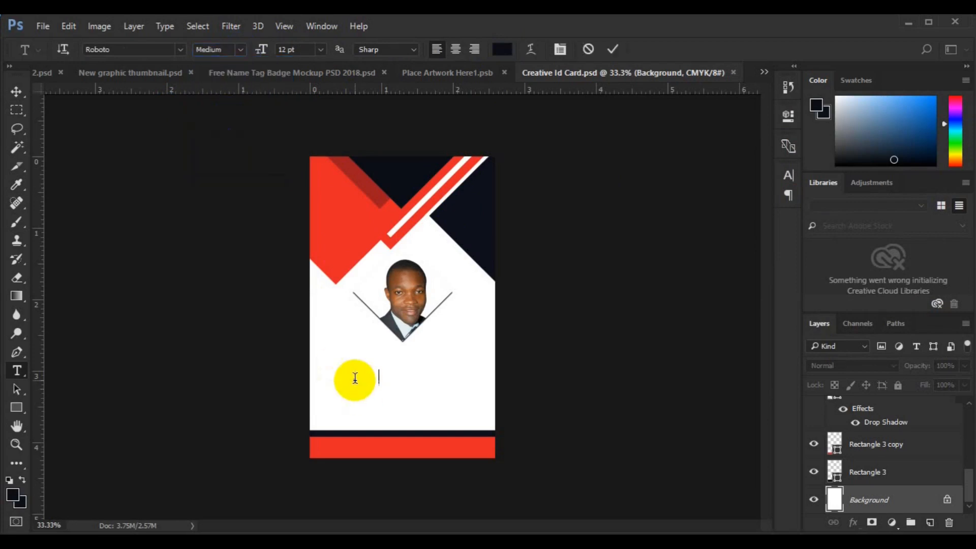
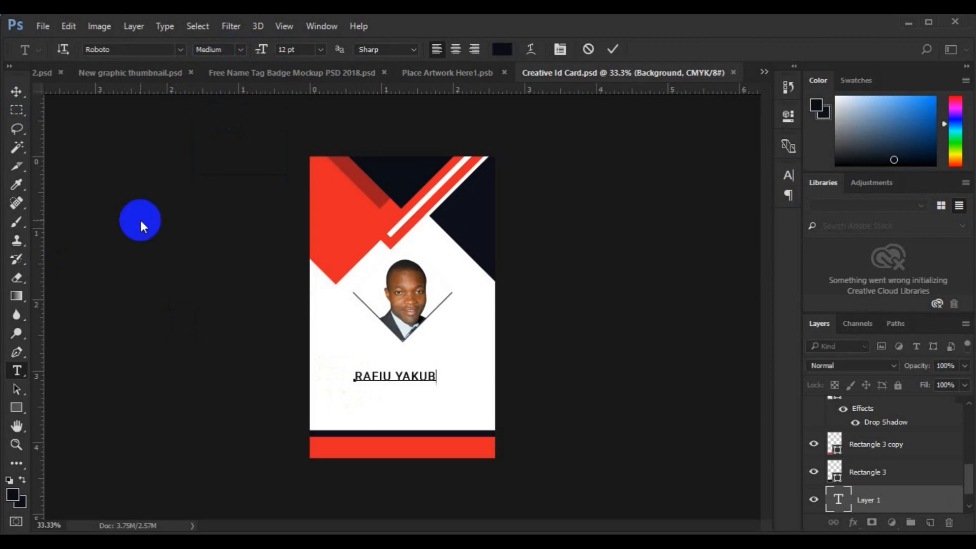
click(17, 91)
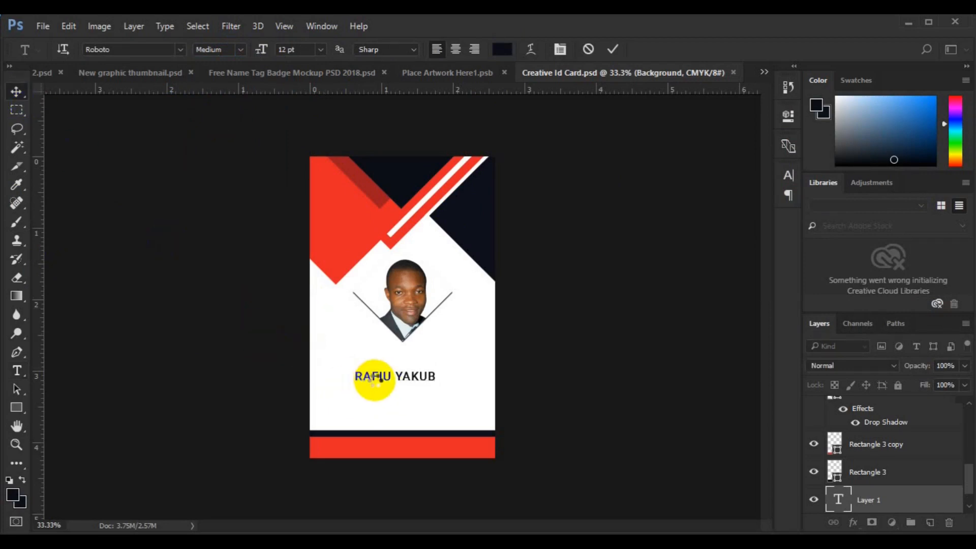
drag(377, 380, 391, 360)
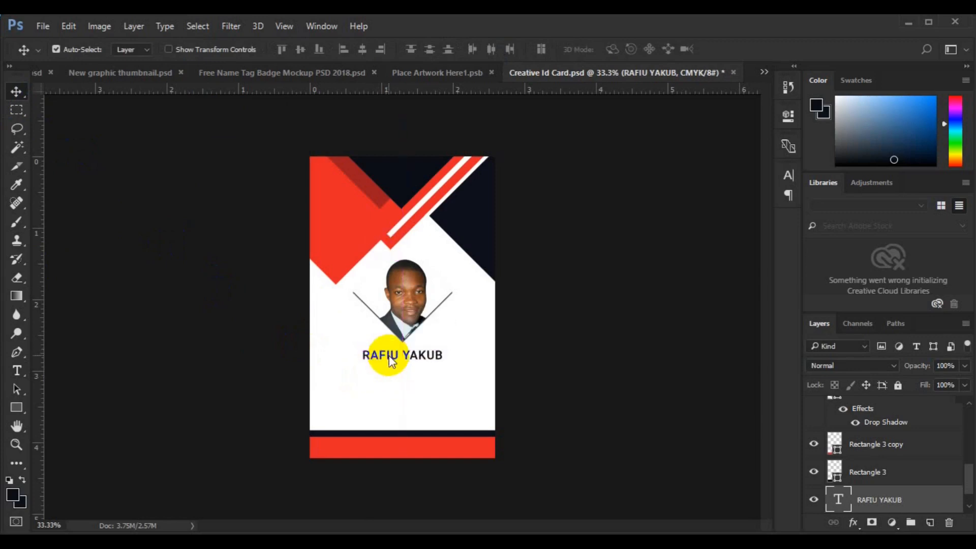
- Nudge the name up and centre it horizontally on the card
key(Up)
key(Up)
key(Up)
key(Up)
key(Up)
key(Up)
key(Up)
key(Up)
key(Up)
key(Up)
key(Up)
key(Up)
key(Up)
key(Up)
key(Up)
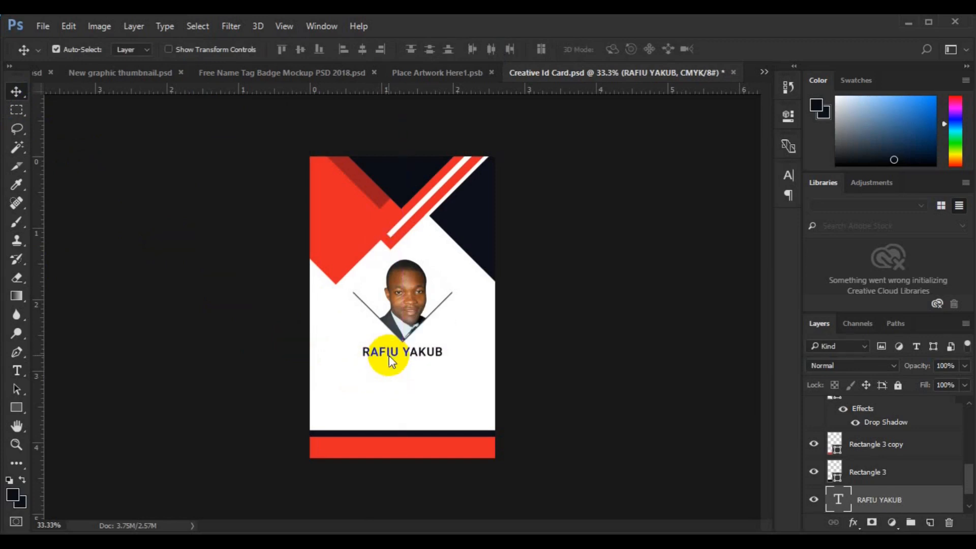
key(ctrl+a)
click(364, 55)
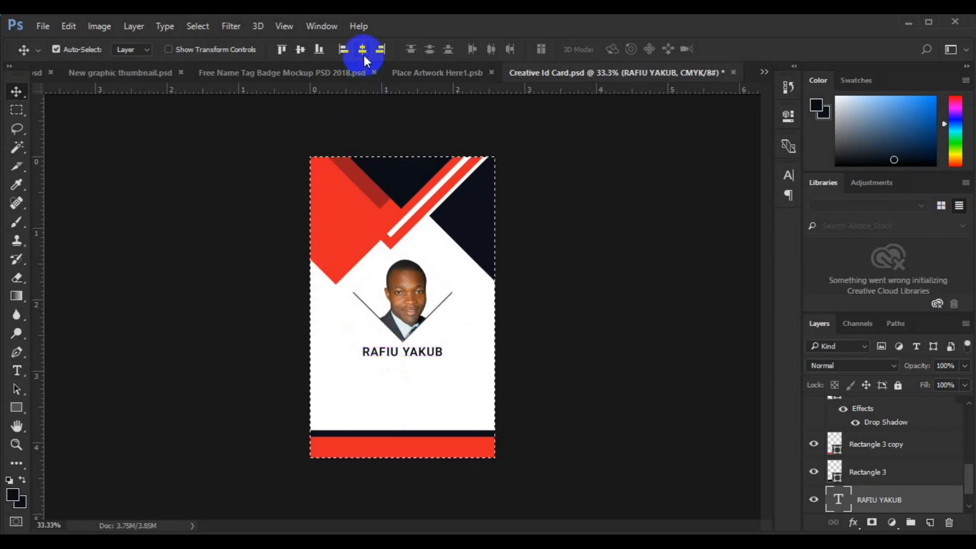
key(ctrl+d)
- Set the surname to Roboto Light, keeping the first name in Medium
click(17, 370)
click(402, 354)
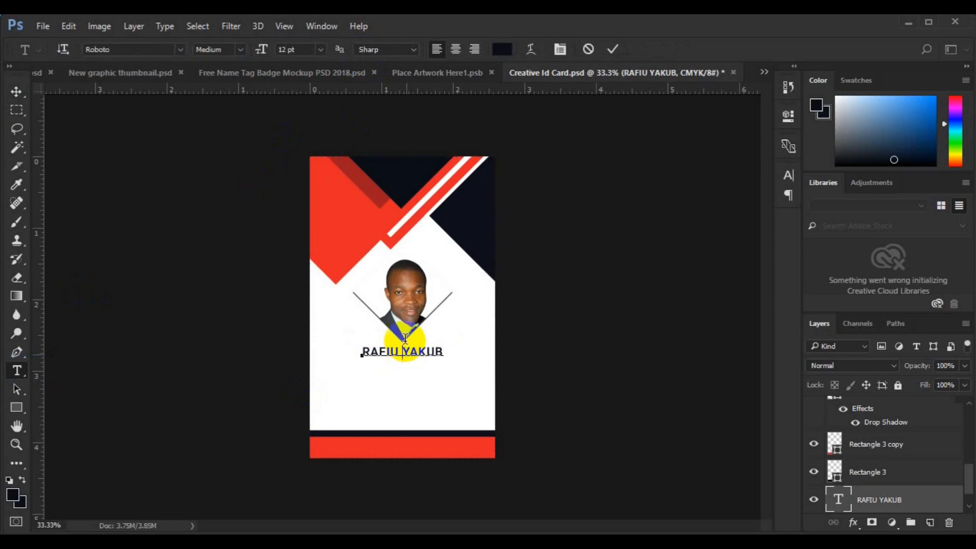
key(shift+End)
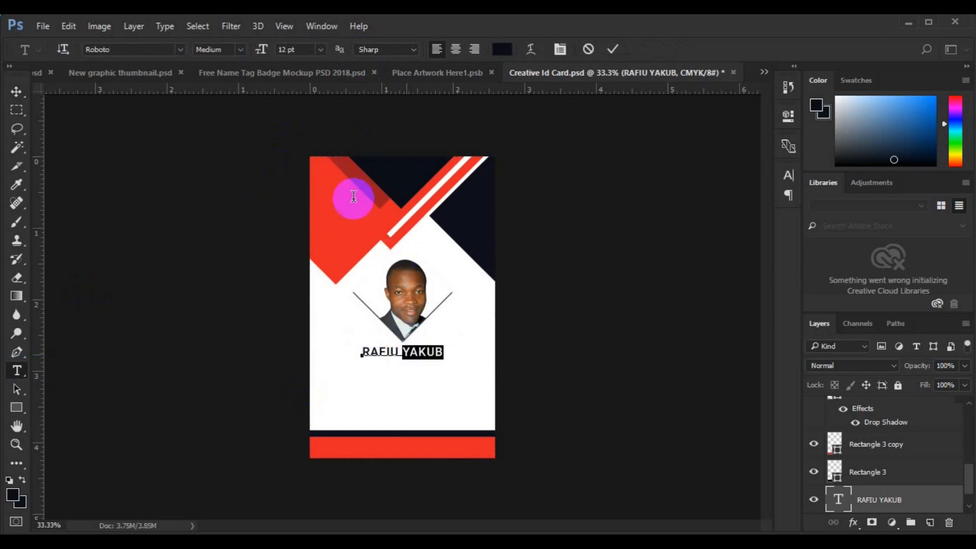
click(242, 50)
click(234, 77)
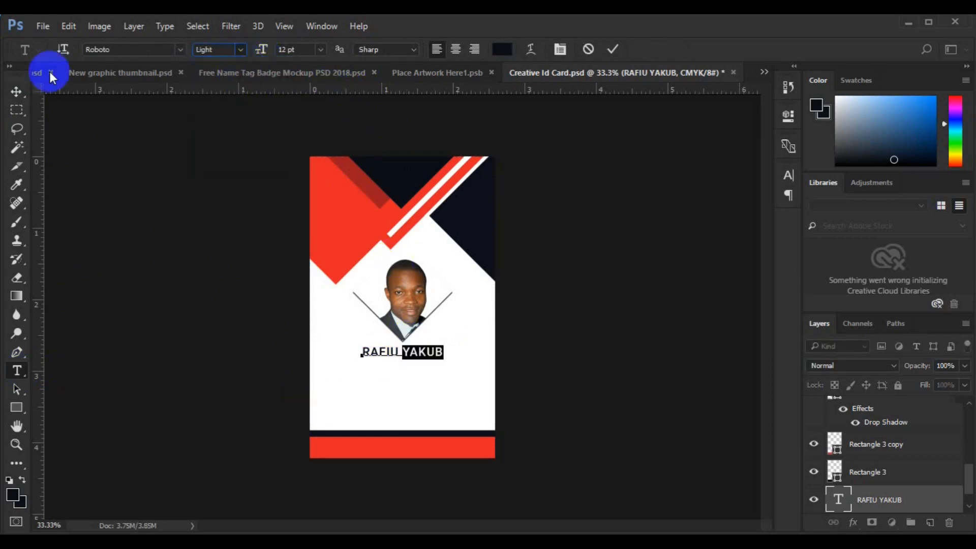
click(20, 93)
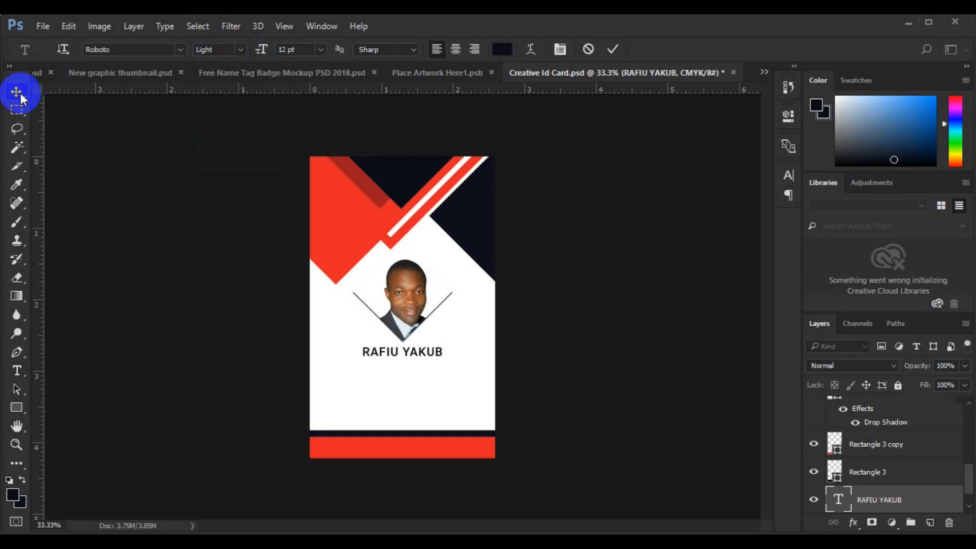
- Re-centre the restyled name horizontally on the card
key(ctrl+a)
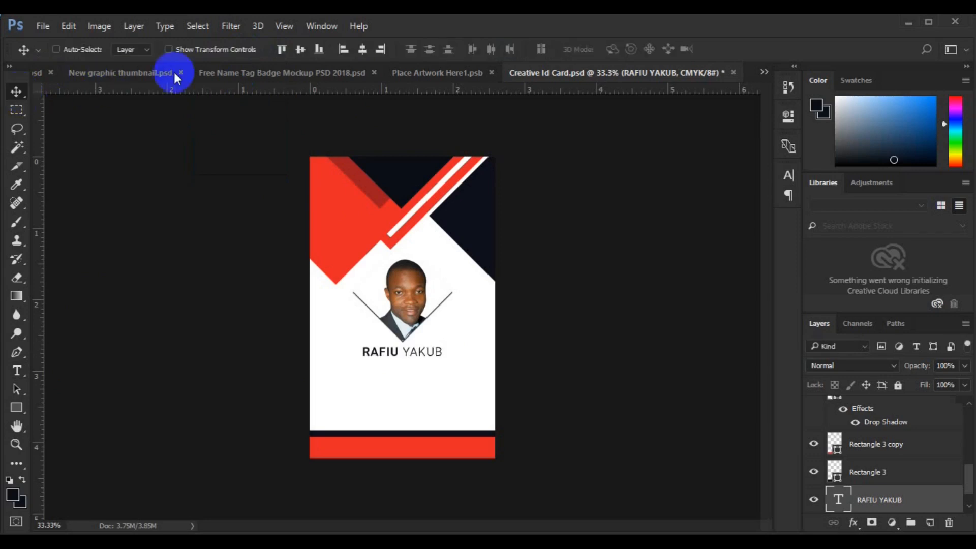
click(362, 49)
key(ctrl+d)
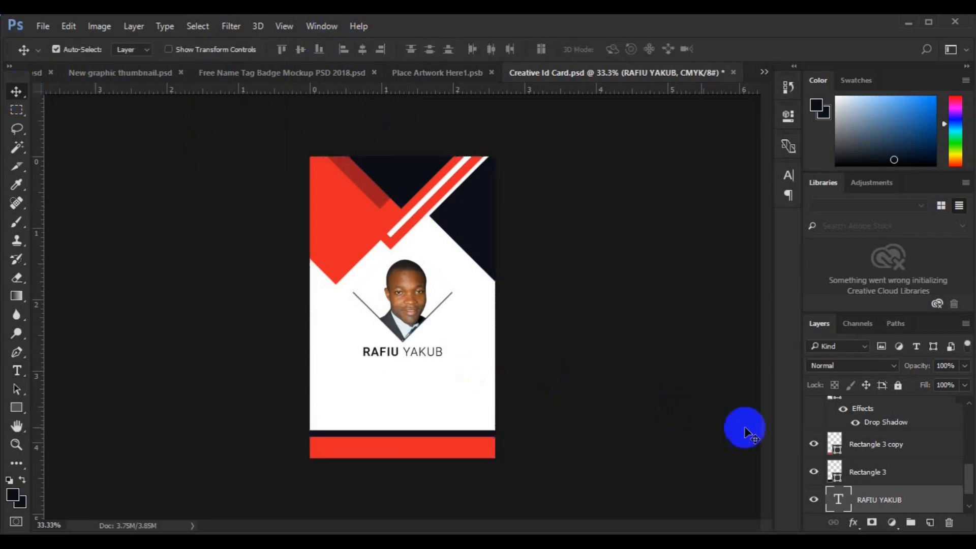
click(16, 370)
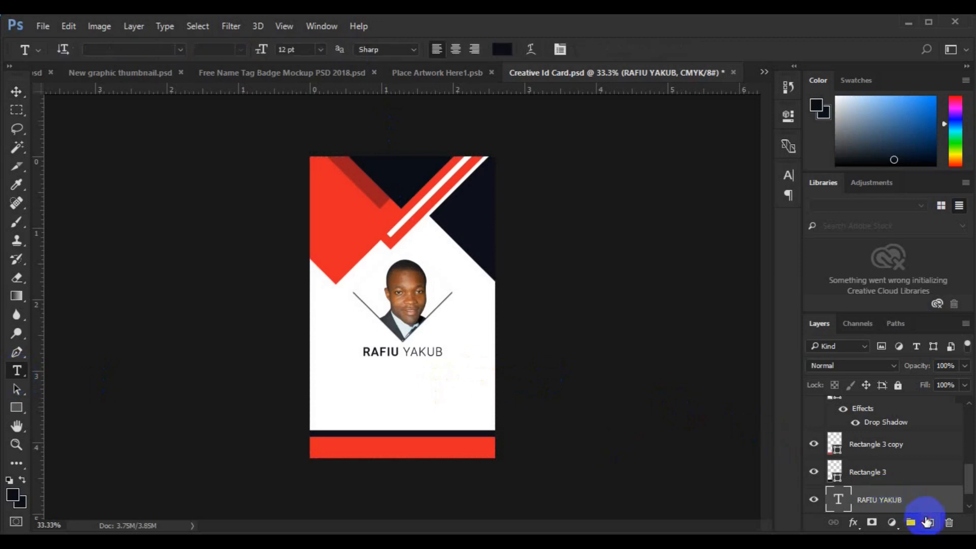
- On a new layer, type 'CREATIVE DIRECTOR' at 6 pt below the name
click(930, 522)
click(375, 372)
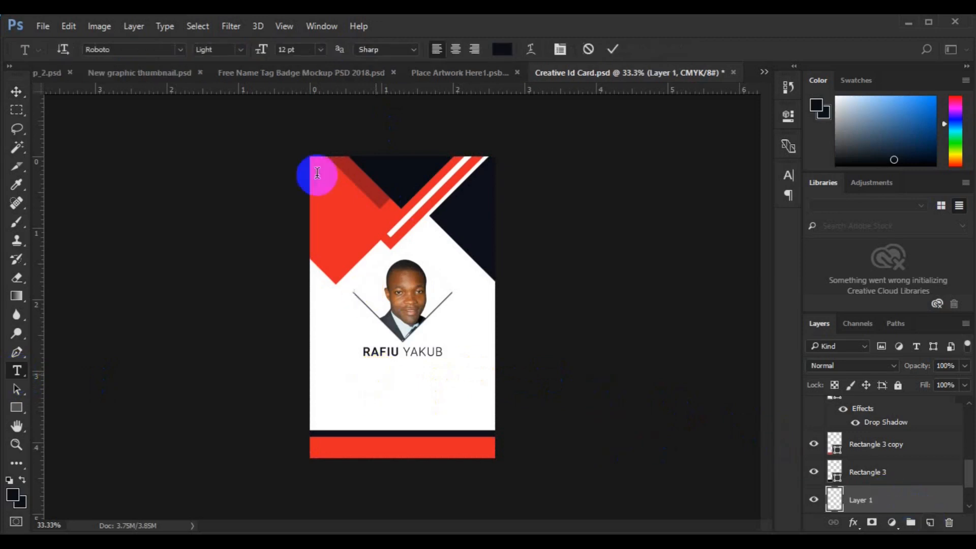
click(320, 49)
click(311, 86)
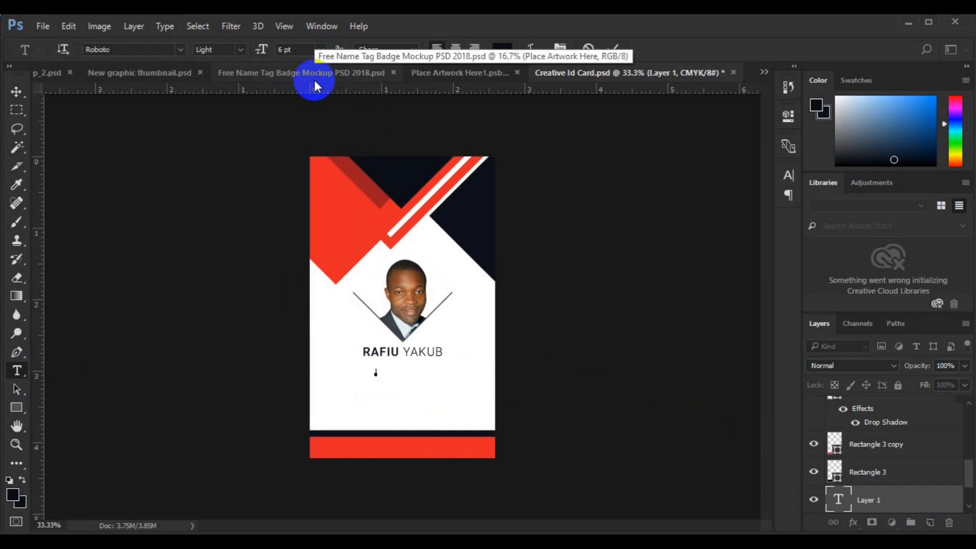
text(CREATIVE DIRECTOR)
click(18, 92)
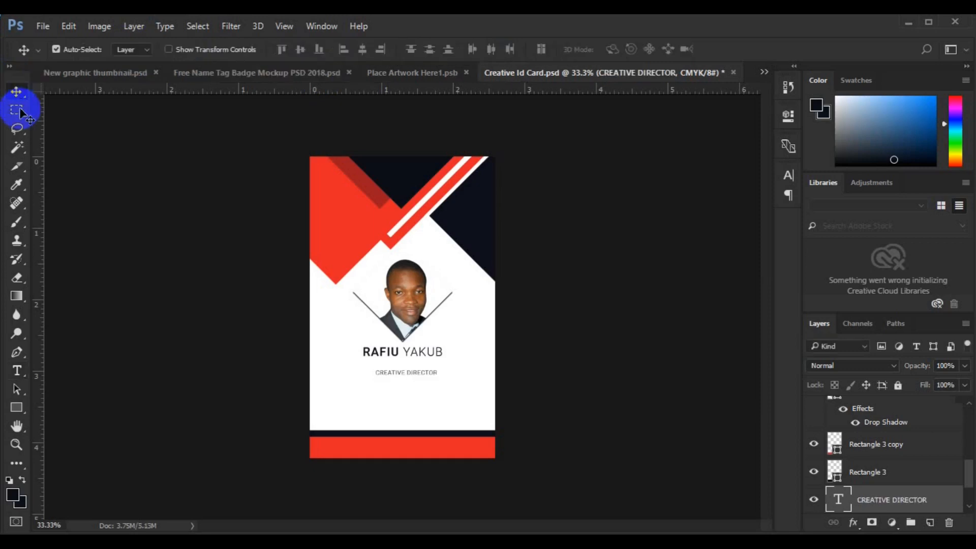
- Change the CREATIVE DIRECTOR title's font weight to Medium
click(24, 373)
click(390, 374)
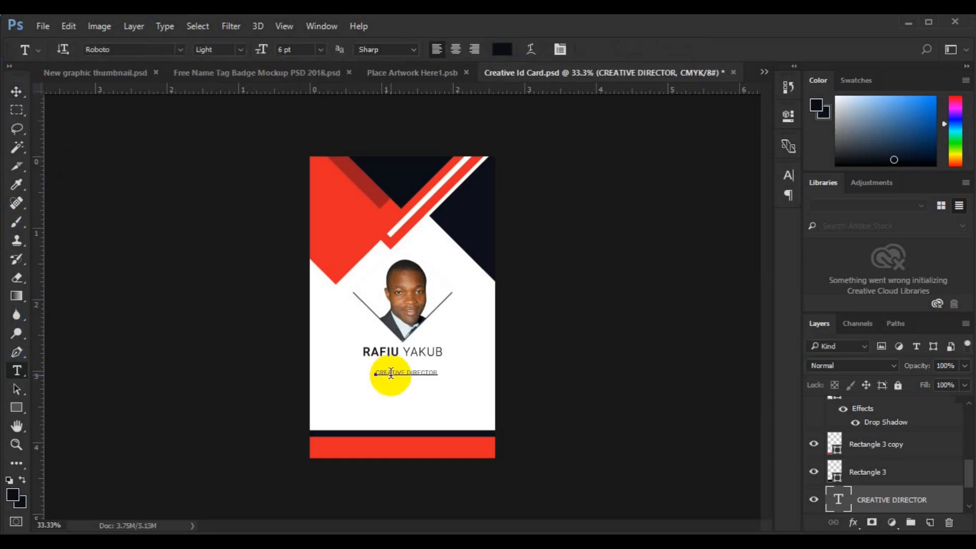
key(ctrl+a)
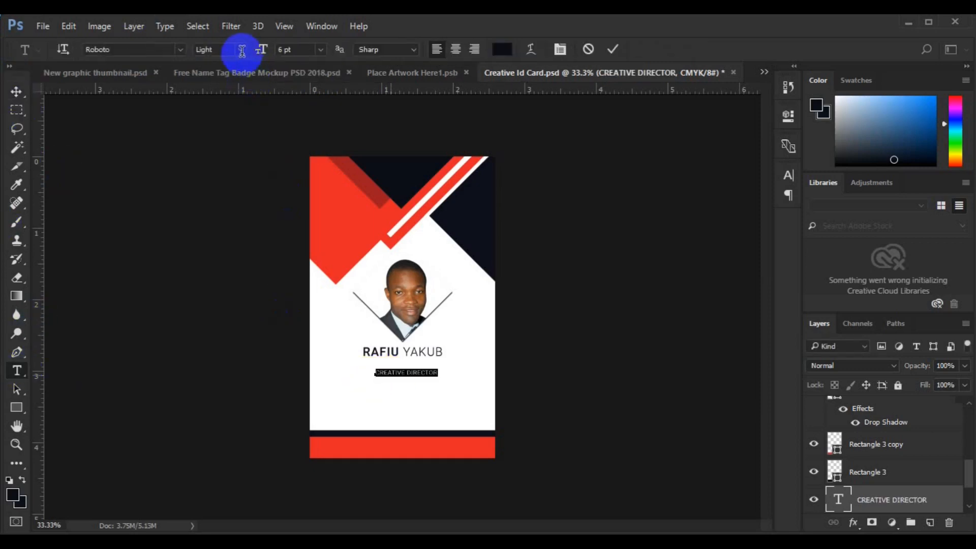
click(241, 50)
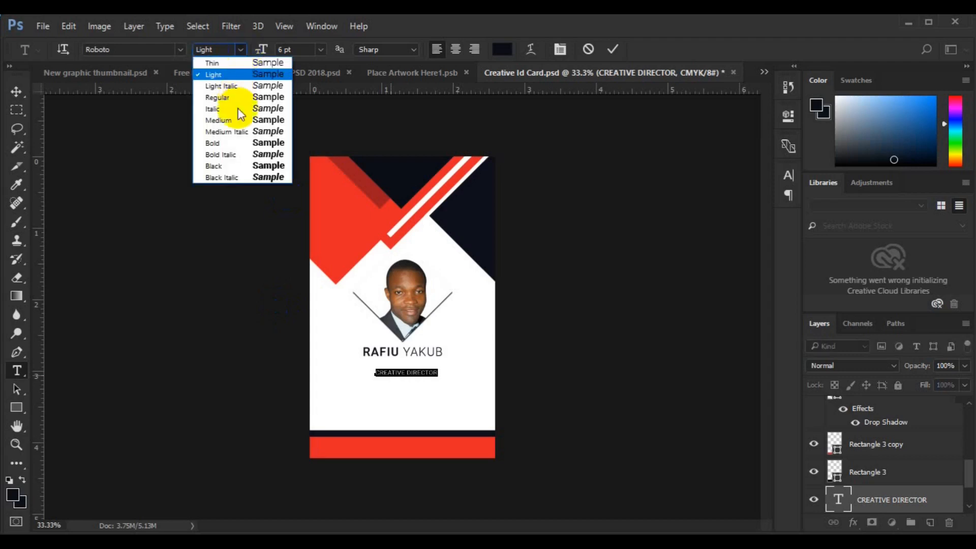
click(229, 124)
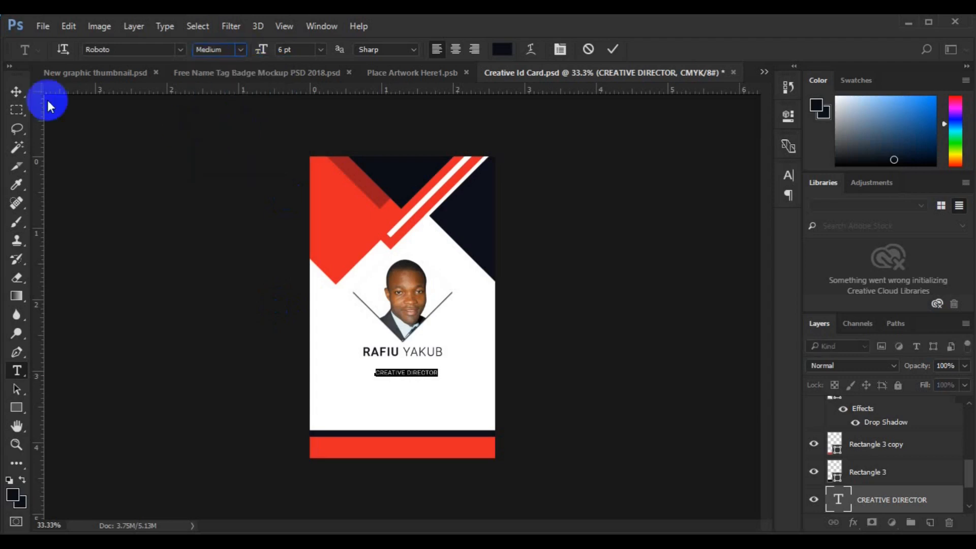
click(20, 98)
- Centre the title horizontally on the card and move it up directly under the name
key(ctrl+a)
click(363, 50)
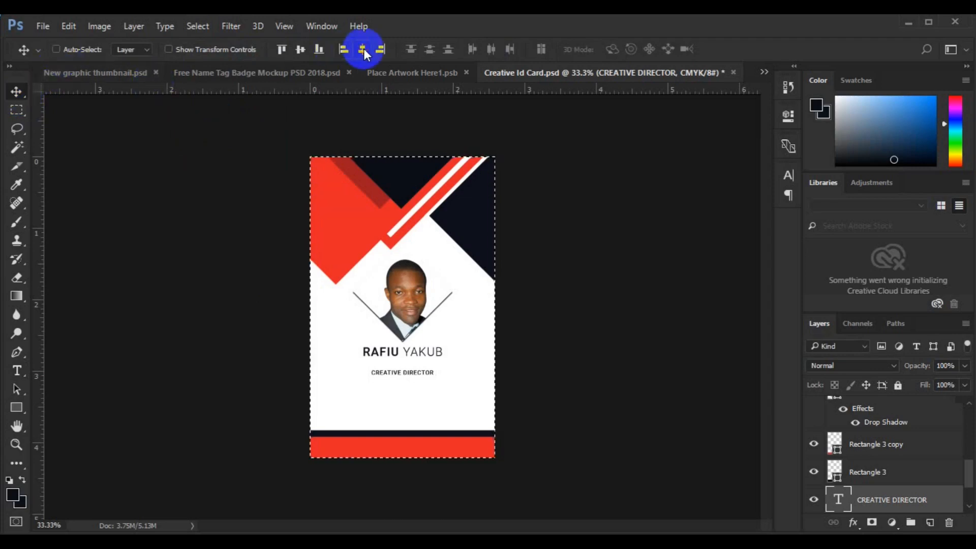
key(ctrl+d)
drag(396, 375, 407, 368)
key(ctrl+a)
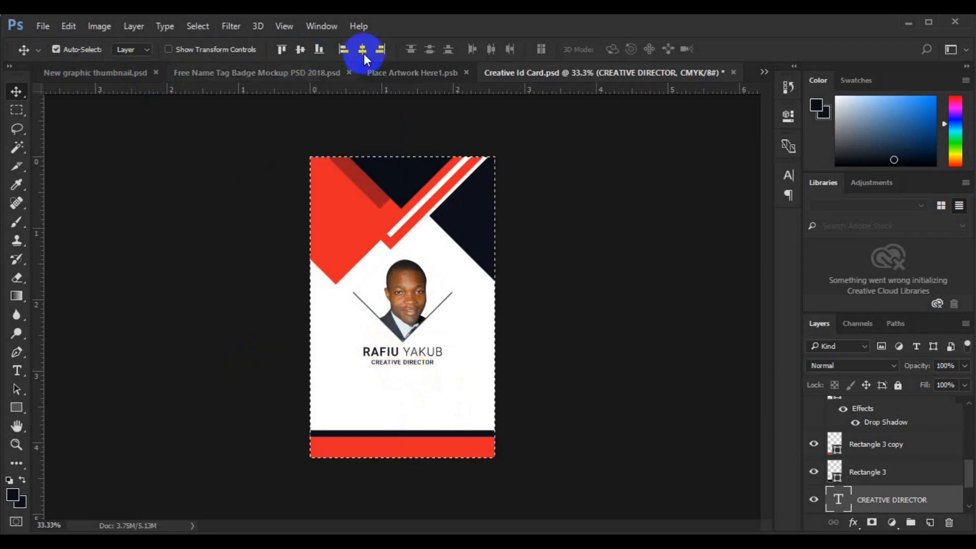
click(362, 49)
key(ctrl+d)
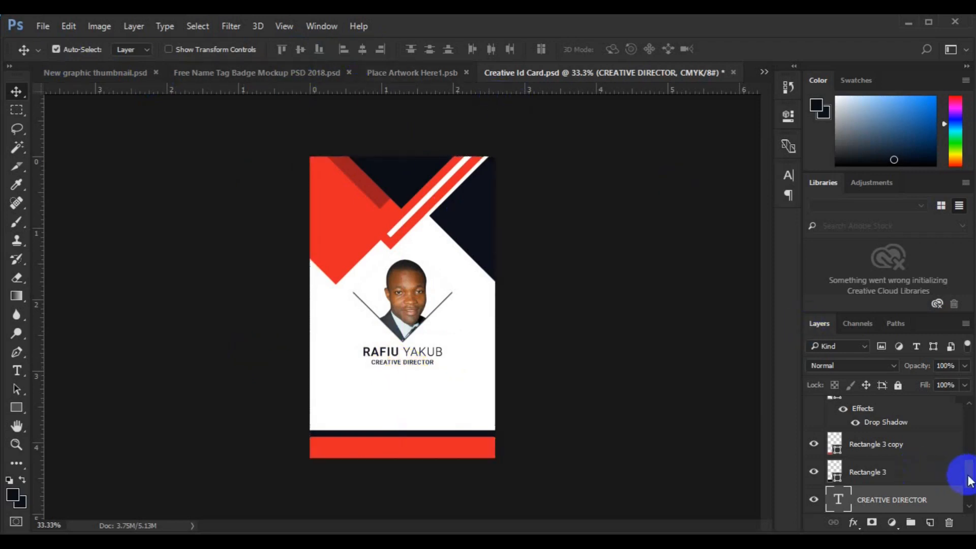
drag(969, 492, 970, 457)
- Nudge the name, Rectangle 2 and photo layers slightly upward together
ctrl+click(891, 473)
ctrl+click(908, 467)
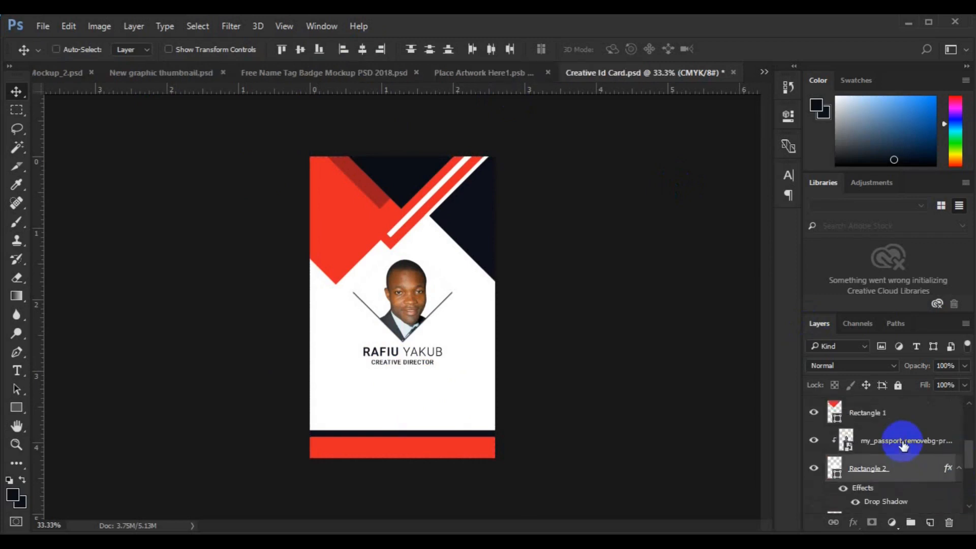
ctrl+click(903, 442)
key(Up)
key(Up)
key(Up)
key(Up)
key(Up)
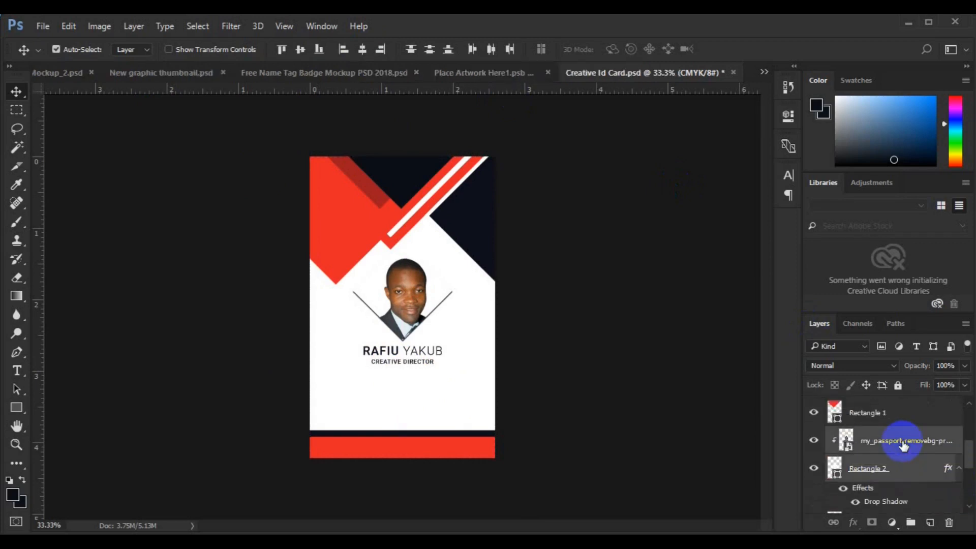
key(Up)
key(Up)
key(Up)
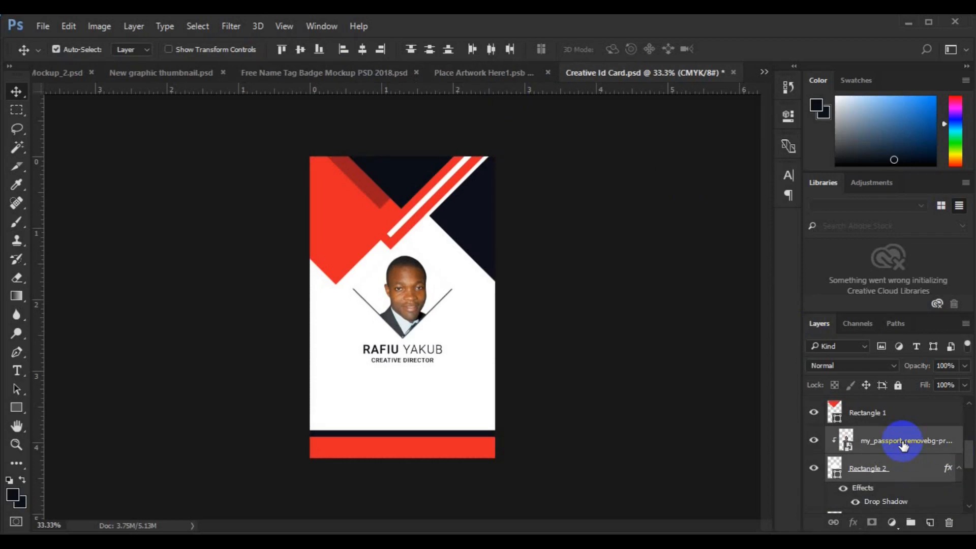
key(ctrl+t)
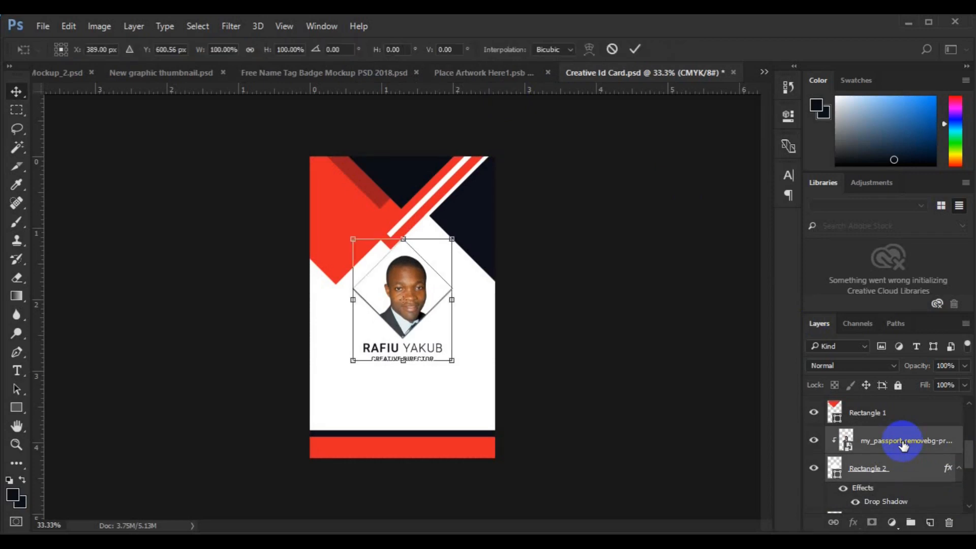
key(Return)
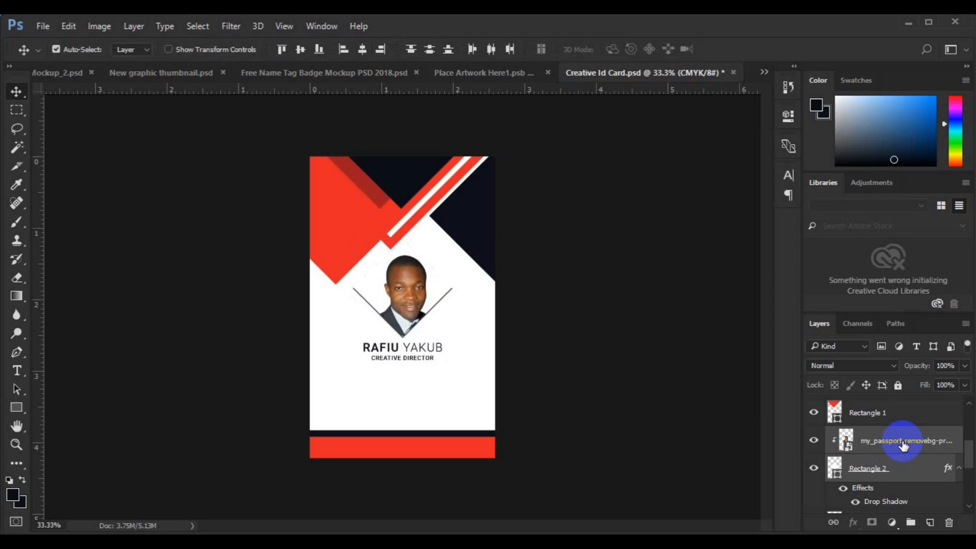
- Start a new text layer above the Background in the card's lower-left area
scroll(906, 503, down, 5)
click(913, 506)
click(17, 371)
click(337, 389)
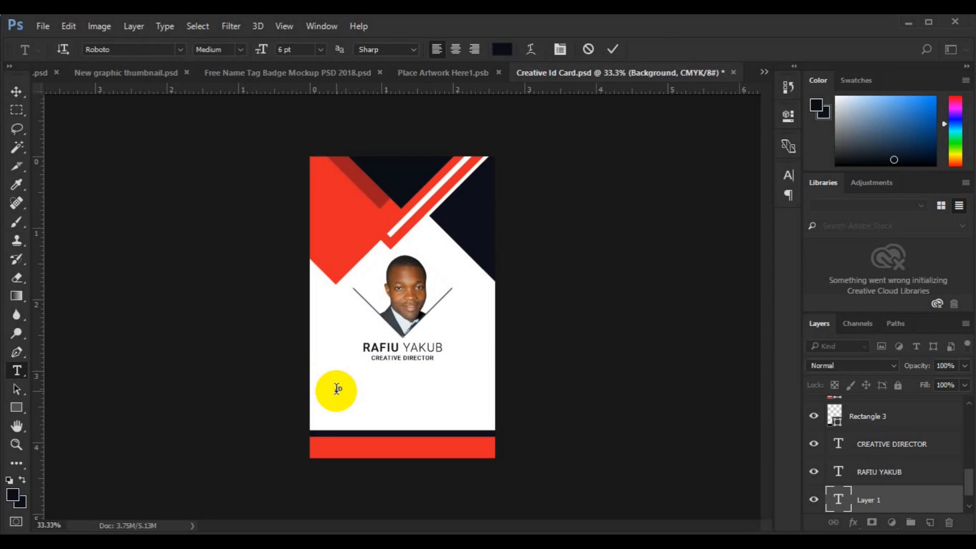
- Commit the label text and zoom in on the card's lower area
click(16, 98)
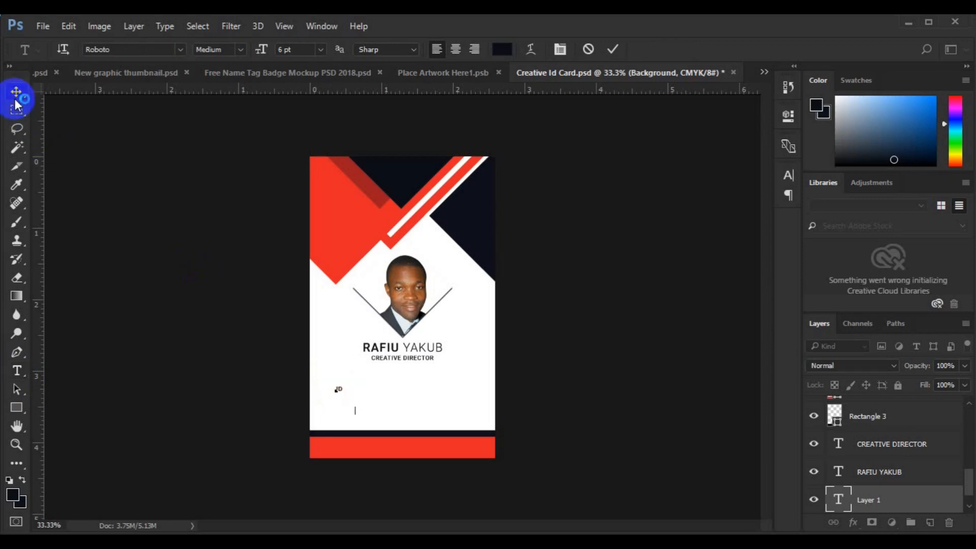
key(ctrl+plus)
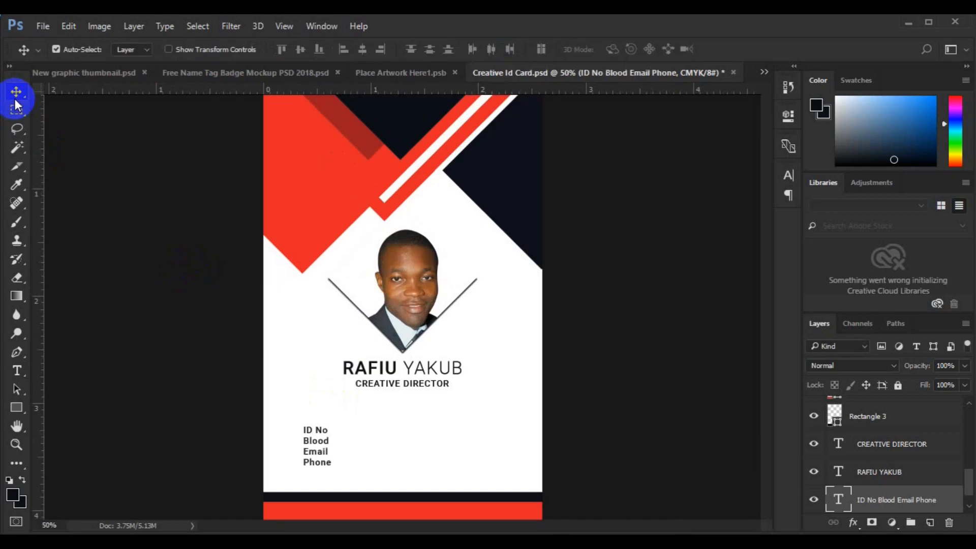
key(ctrl+plus)
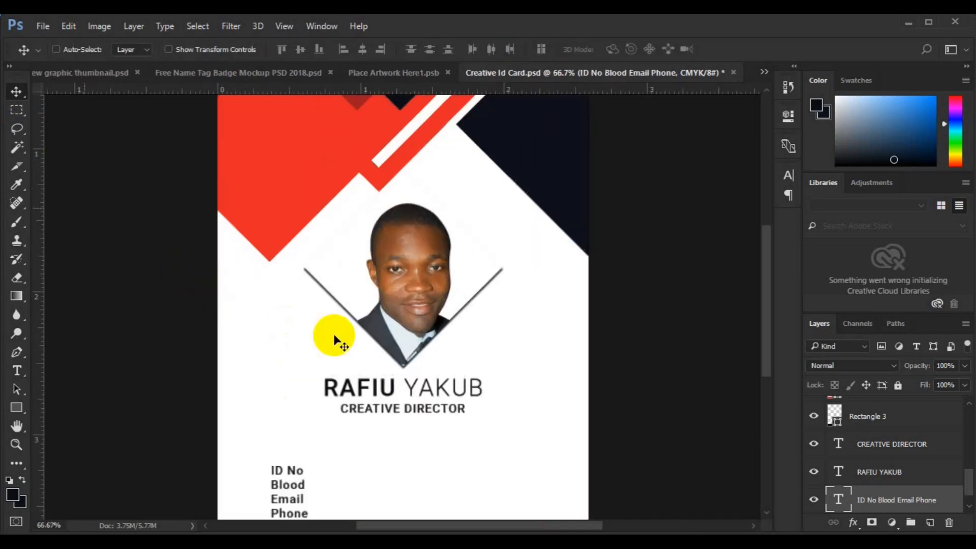
key(h)
scroll(424, 364, down, 3)
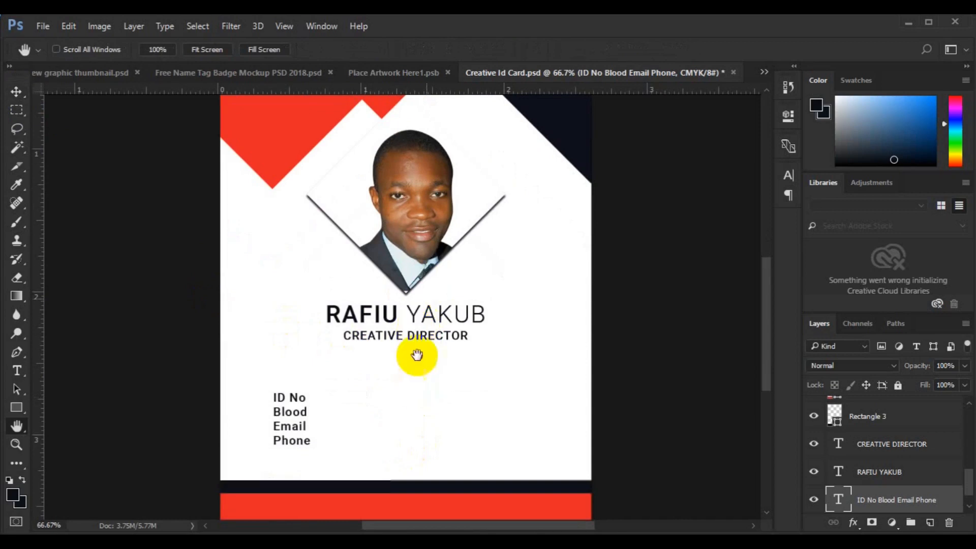
scroll(410, 312, down, 5)
- Give all the label lines 10 pt leading and 0 tracking in the Character panel
click(17, 375)
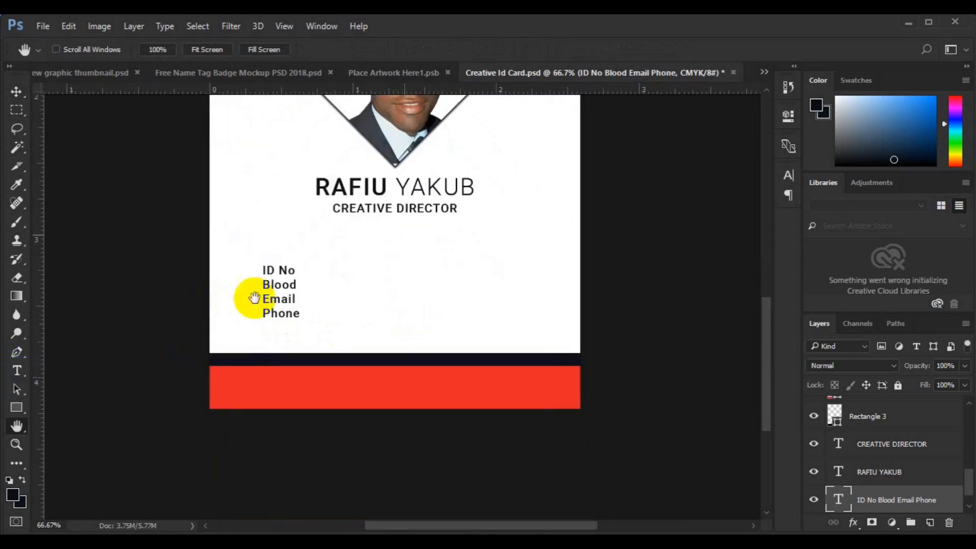
click(279, 299)
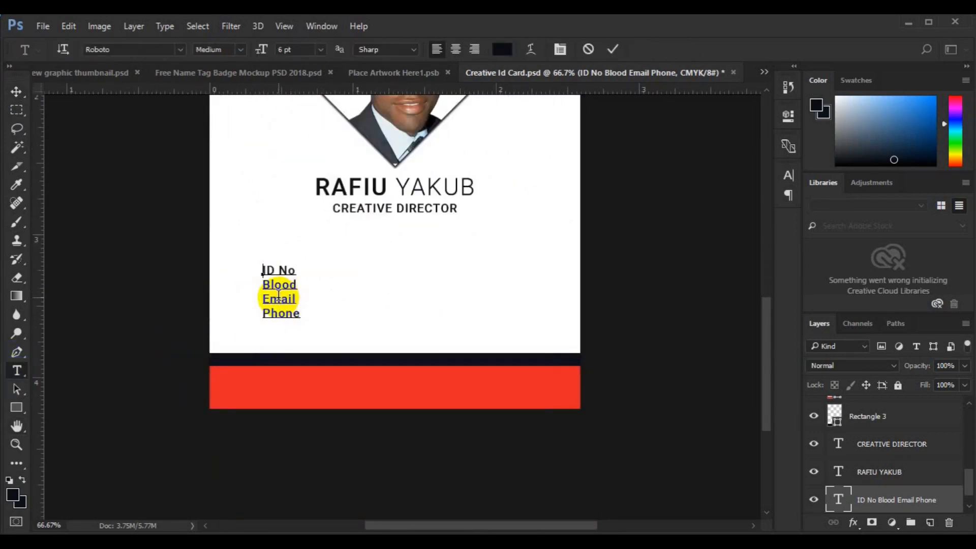
key(ctrl+a)
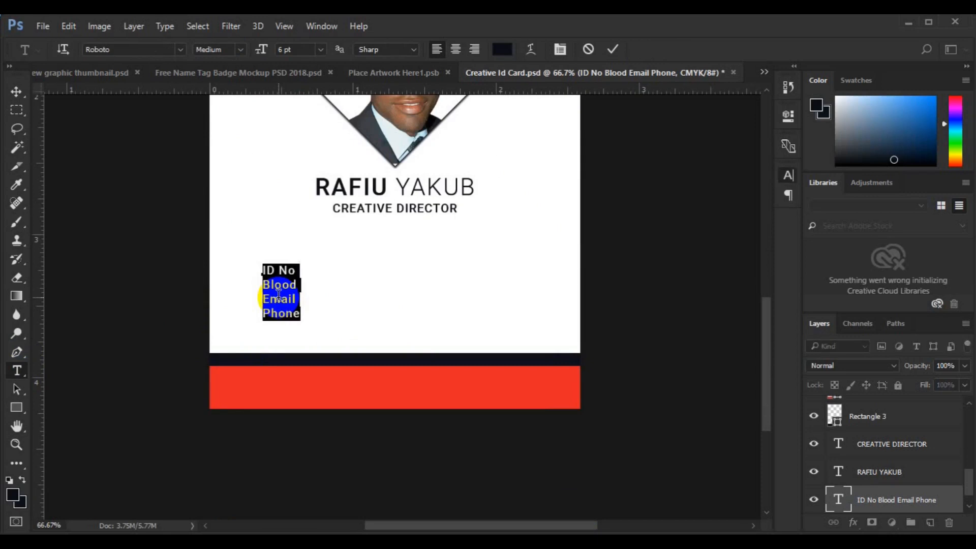
key(ctrl+t)
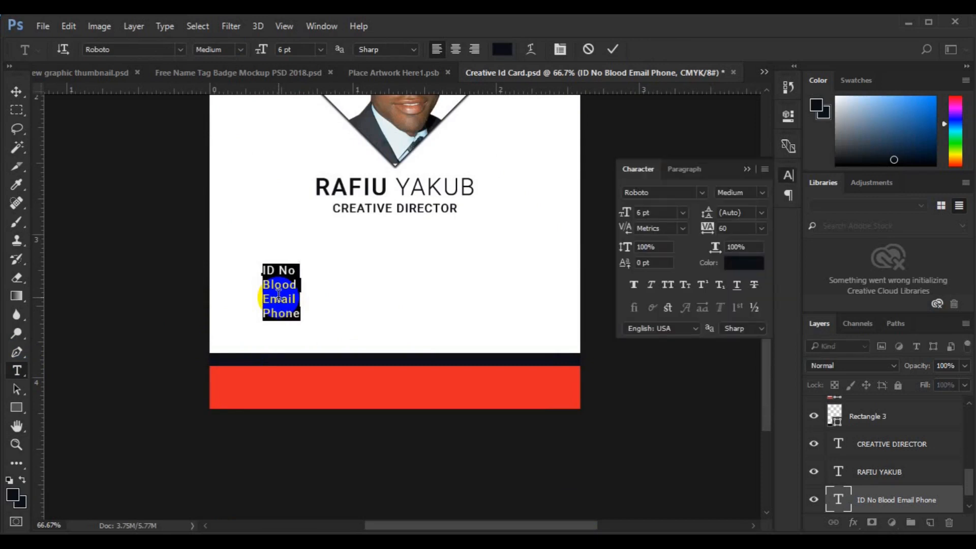
click(760, 214)
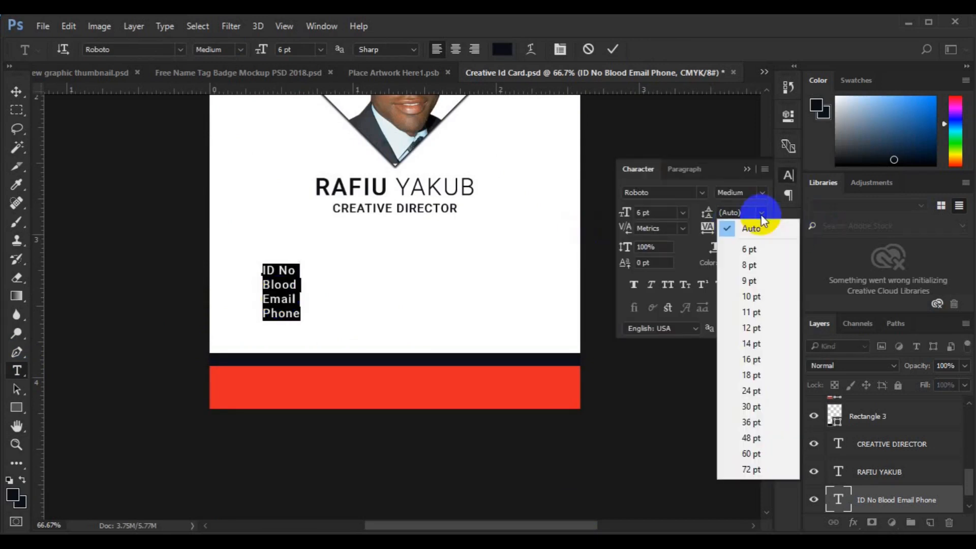
click(755, 405)
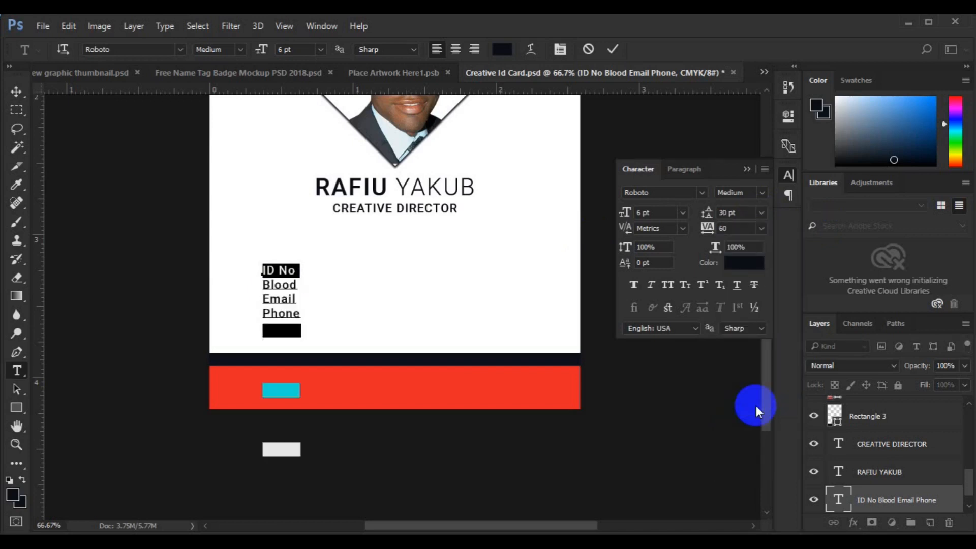
click(762, 212)
click(757, 328)
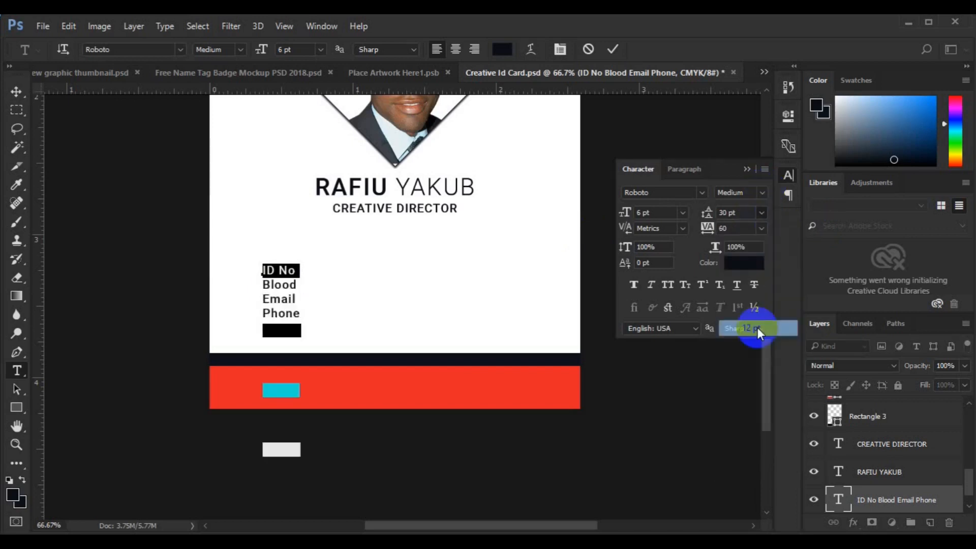
click(760, 212)
click(752, 297)
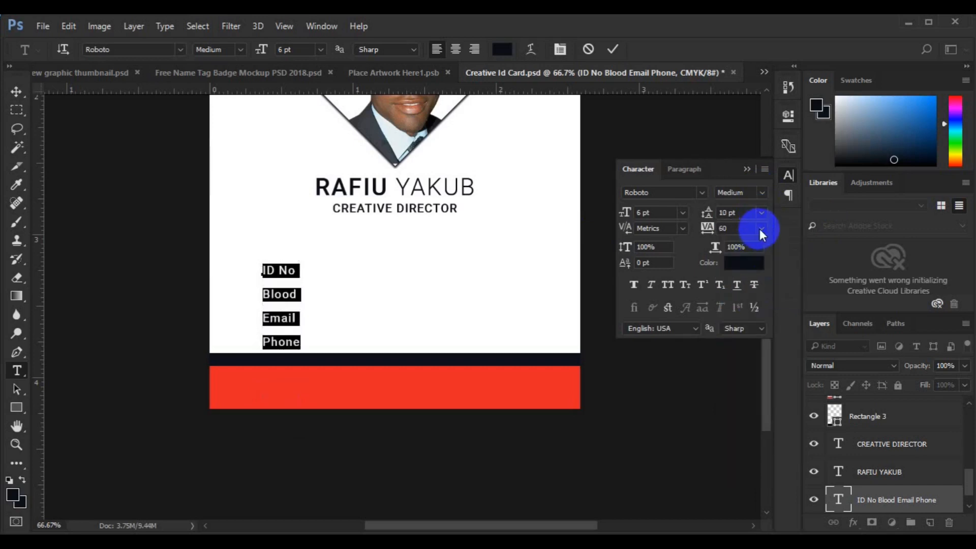
click(761, 229)
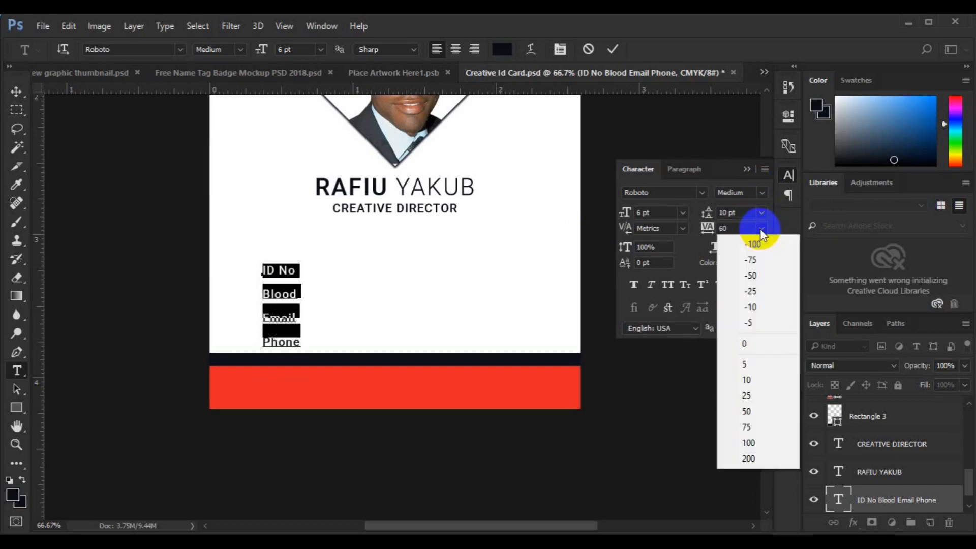
click(754, 338)
click(16, 91)
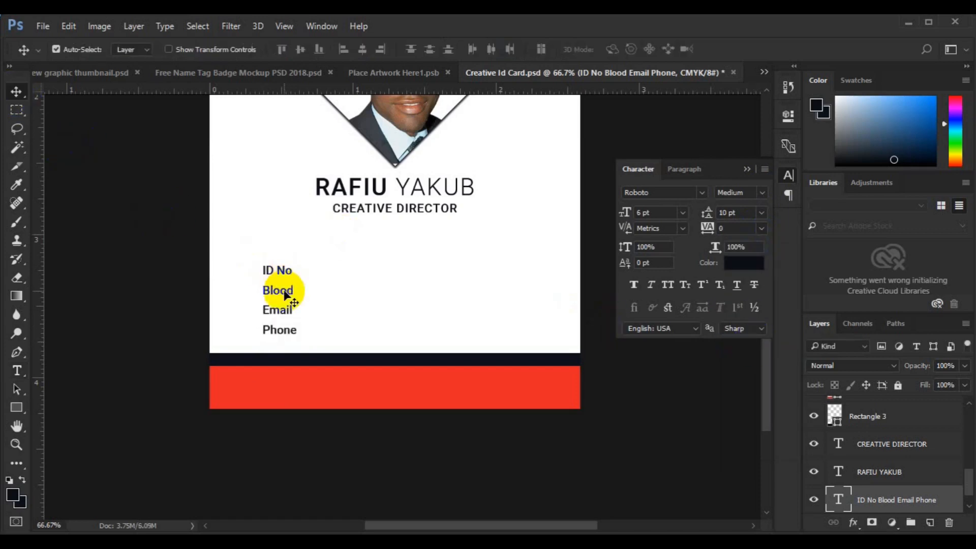
- Raise the labels block and Alt-drag a copy of it to the right
drag(285, 295, 283, 272)
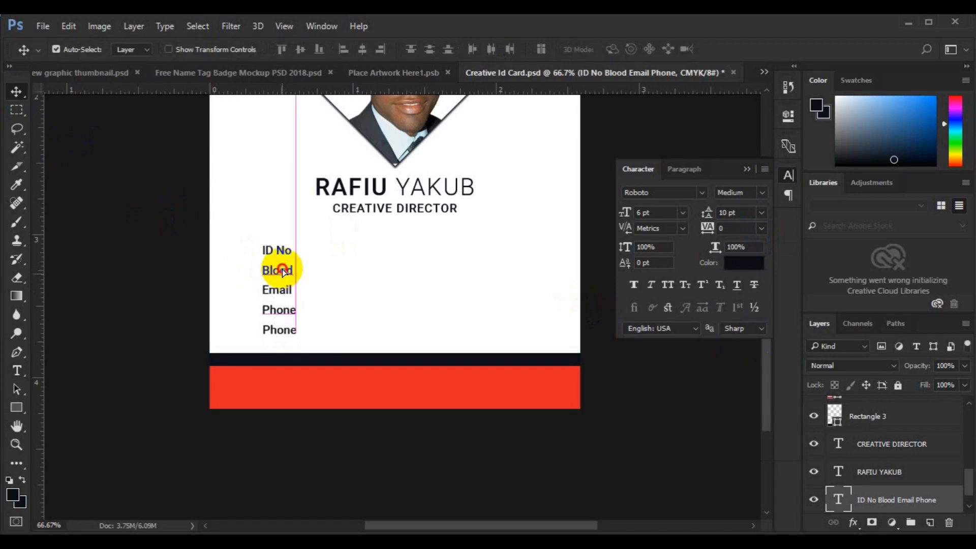
drag(283, 273, 403, 268)
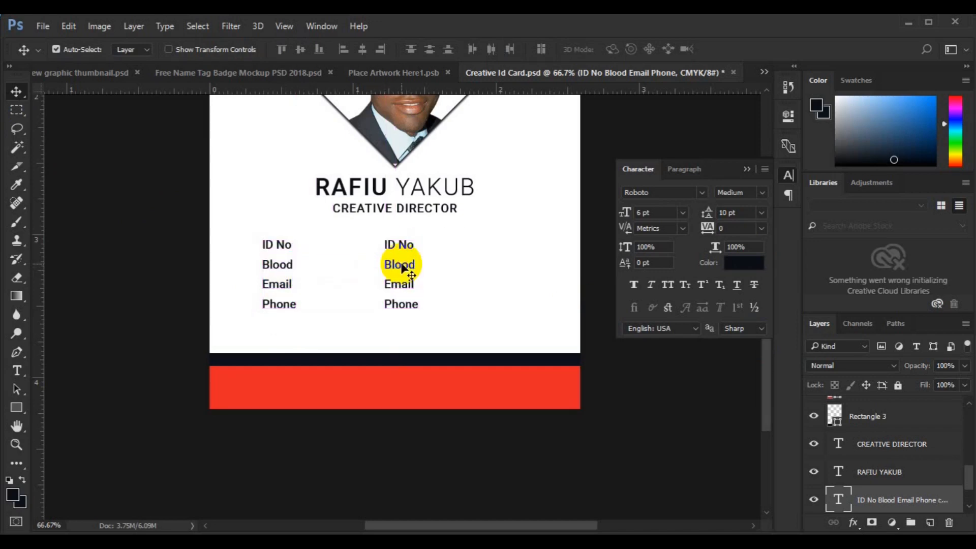
click(16, 371)
click(387, 242)
- Clear the copy's text for the colon column and add another labels copy further right
triple_click(386, 244)
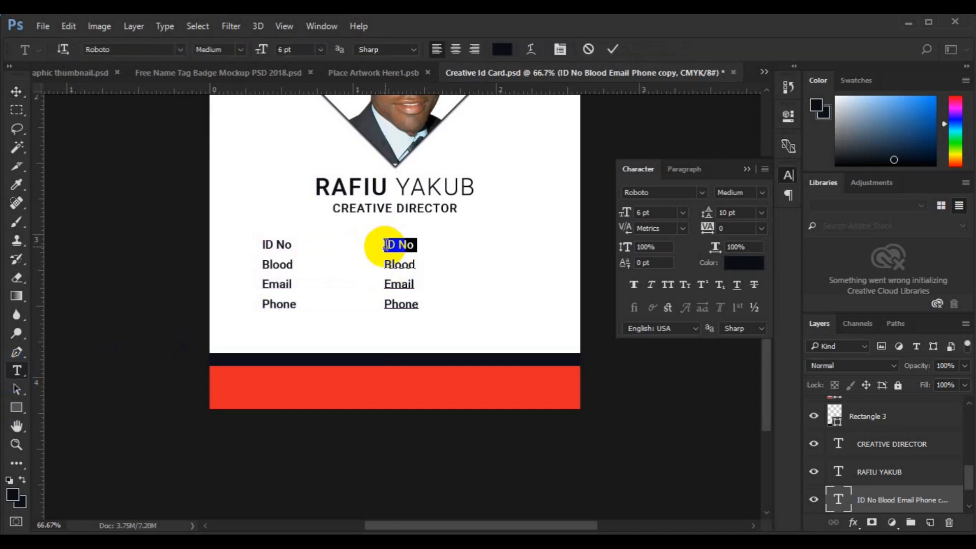
key(BackSpace)
key(Down)
key(shift+End)
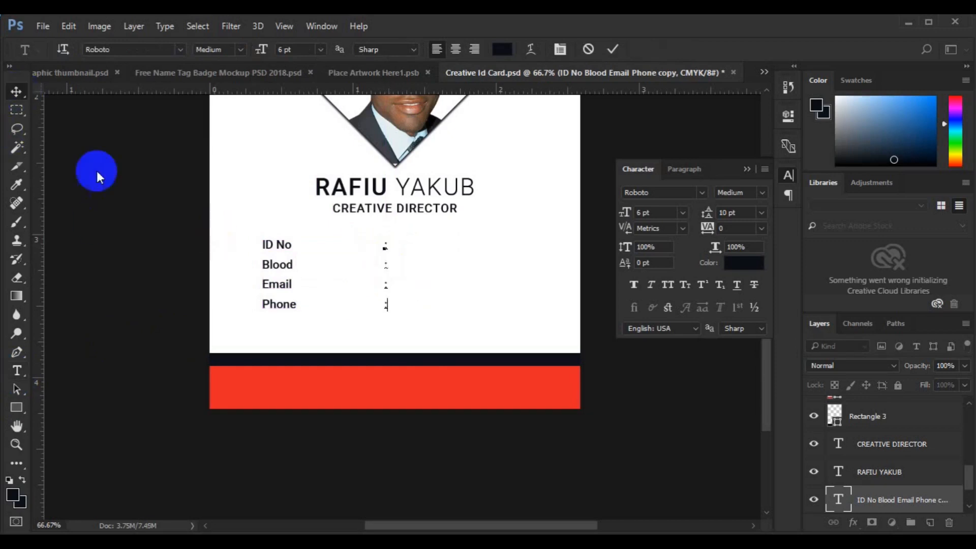
drag(275, 287, 450, 288)
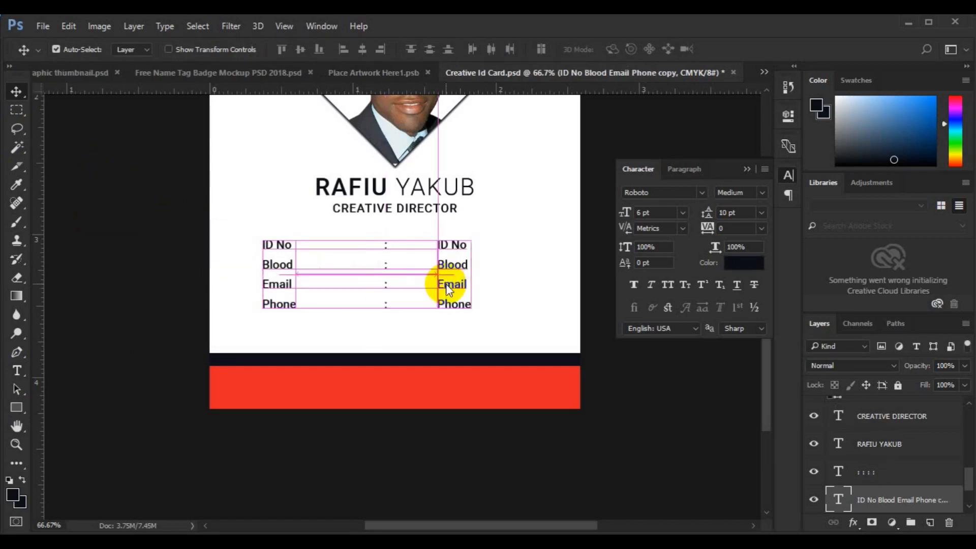
- In the right column, replace ID No with an ID number and Blood with AB
click(17, 370)
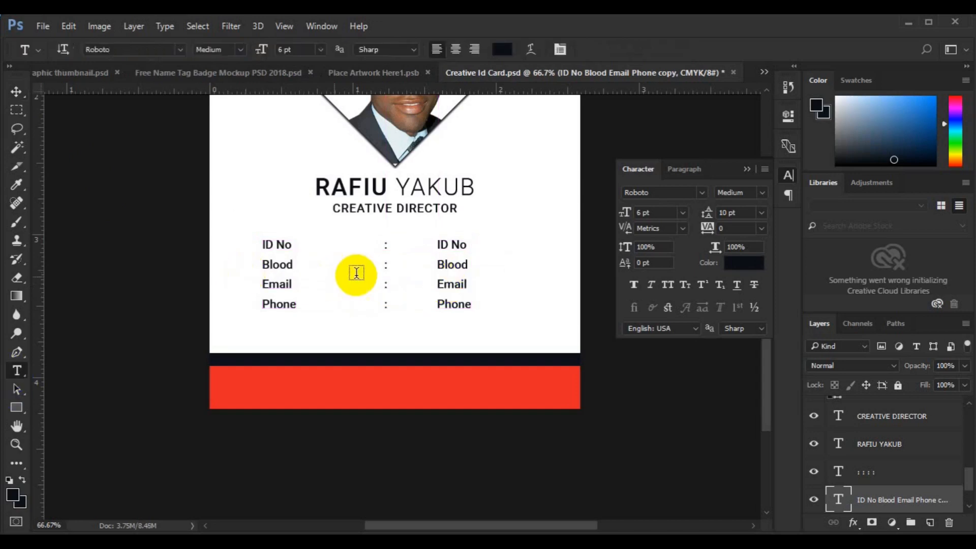
click(440, 247)
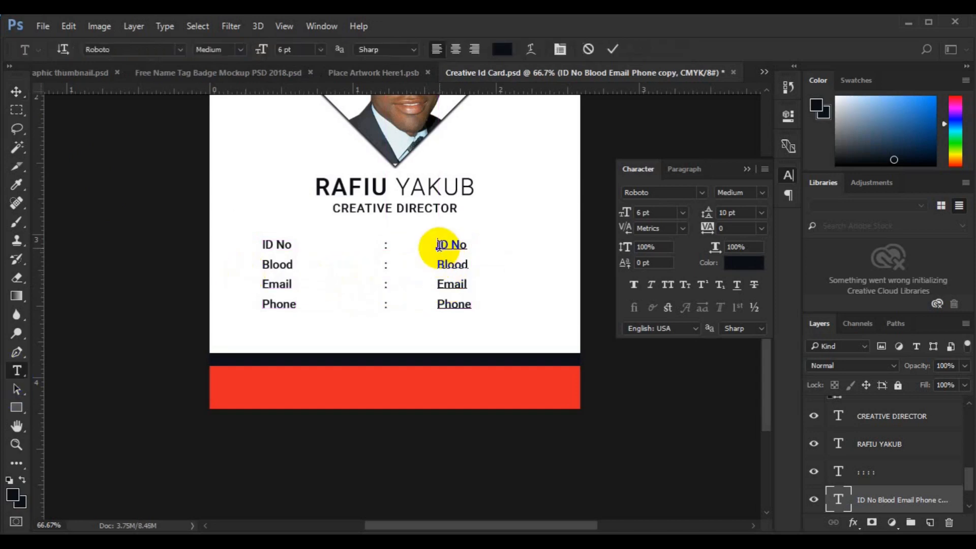
triple_click(439, 246)
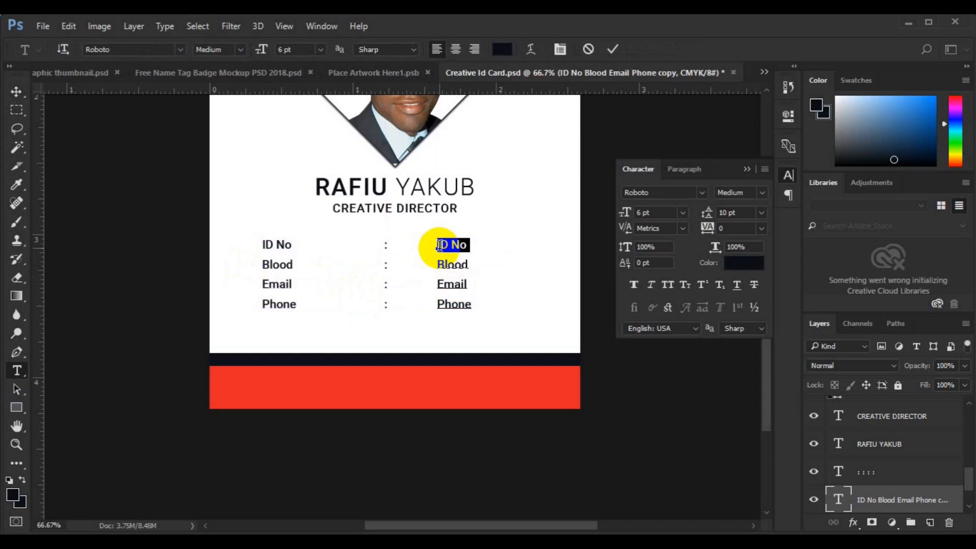
text(00000002Blood)
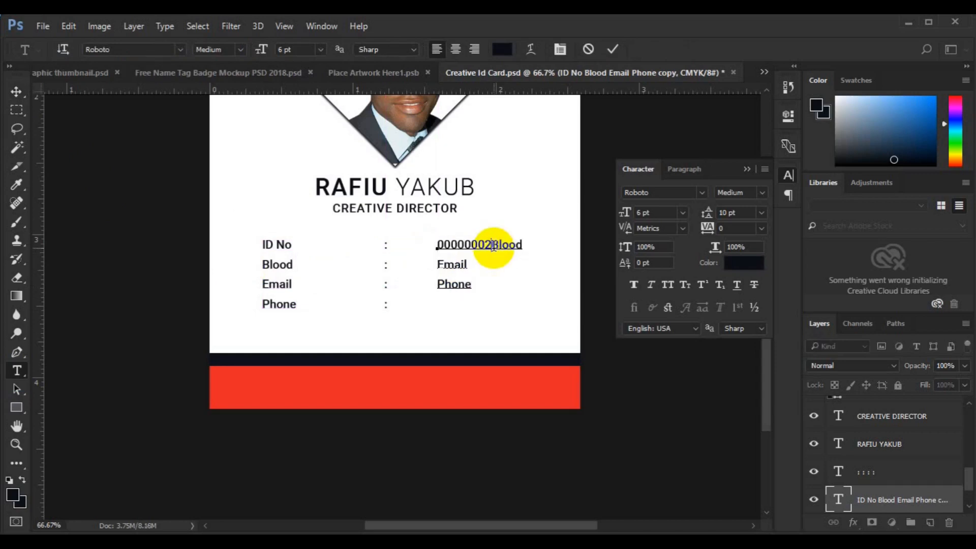
key(Return)
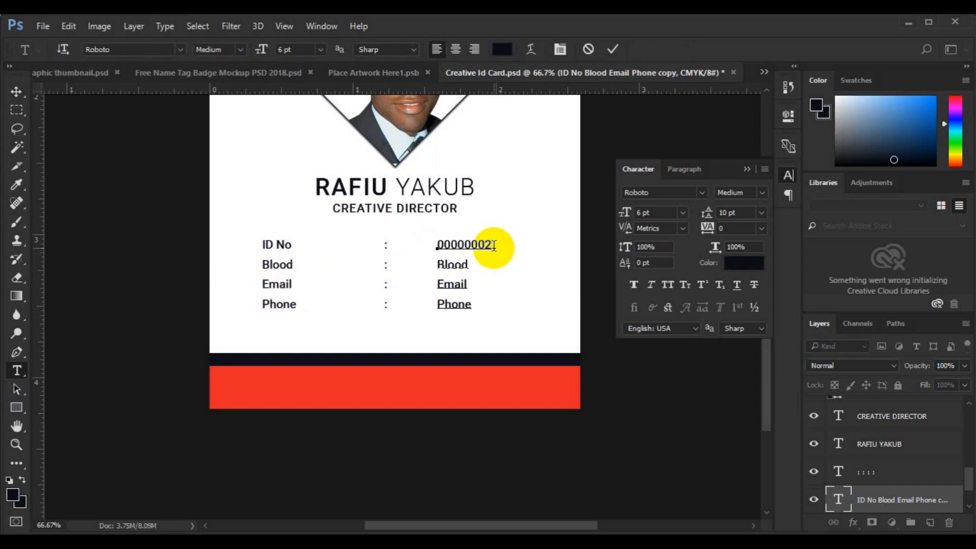
key(shift+End)
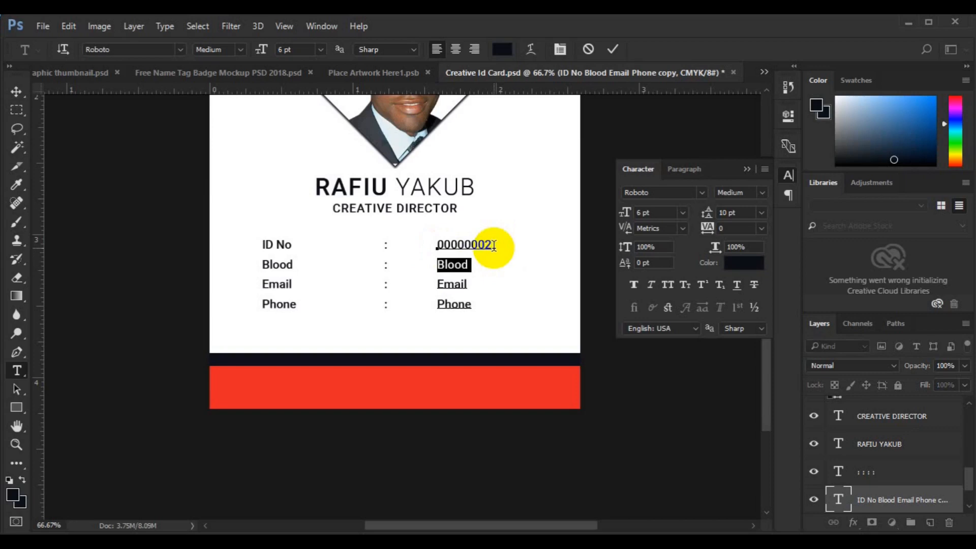
text(AB)
key(Return)
- Replace the Email and Phone placeholders with a sample e-mail and phone number, then shift the colons right
key(shift+End)
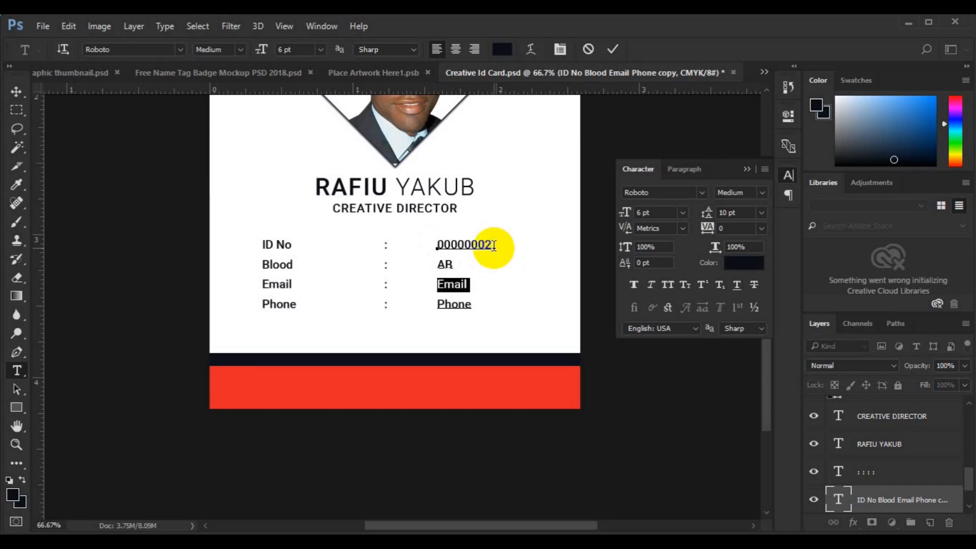
key(shift+Down)
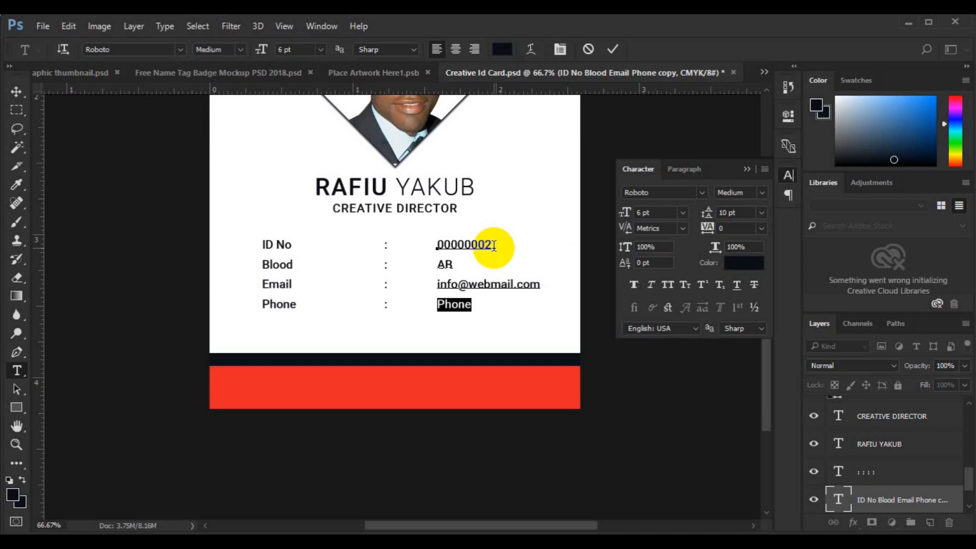
key(Left)
key(Right)
key(Right)
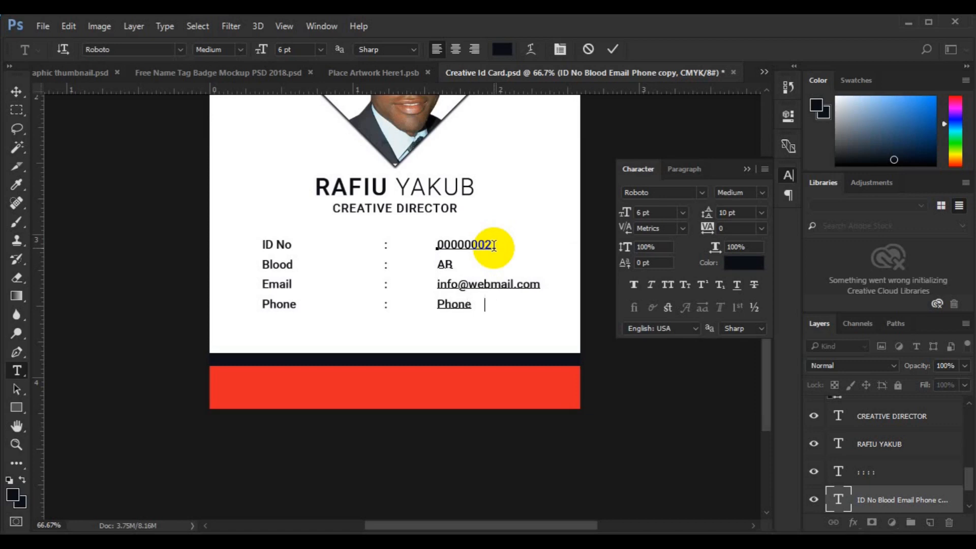
key(ctrl+v)
click(17, 92)
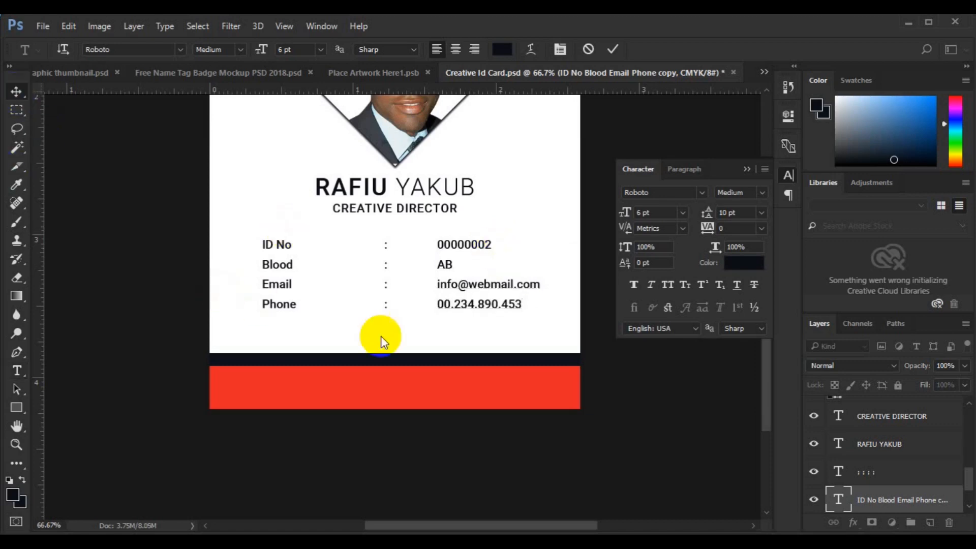
drag(385, 291, 432, 292)
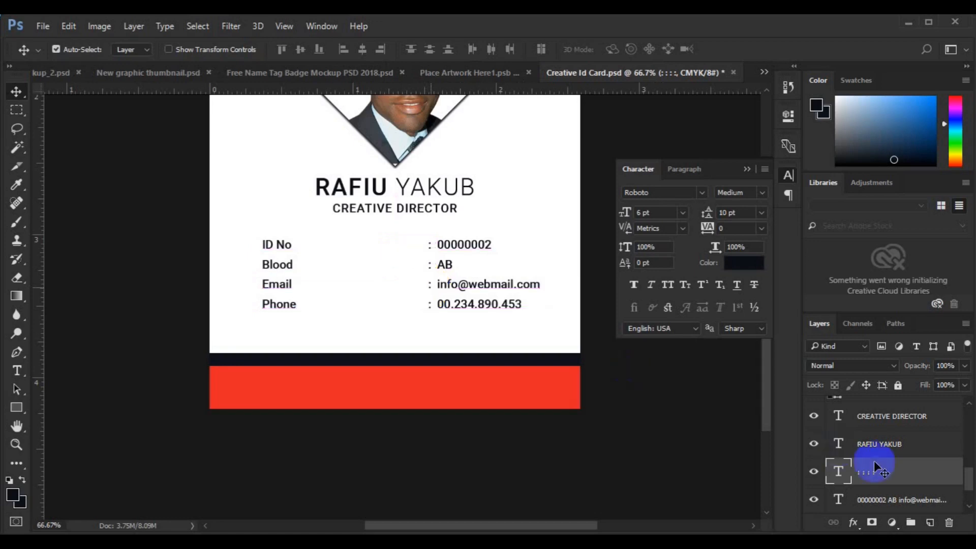
- Align and group the colons and values layers, then nudge the labels block right
shift+click(867, 498)
click(301, 51)
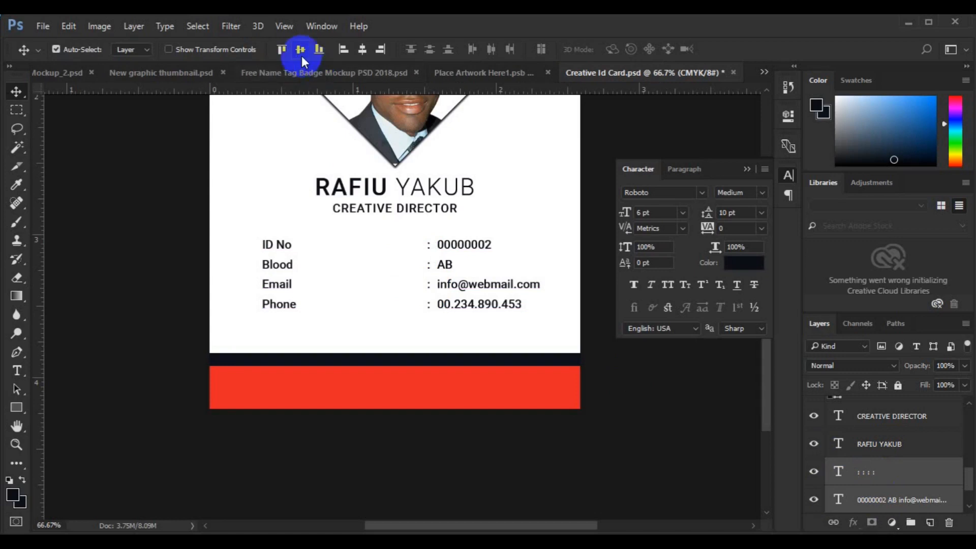
key(ctrl+g)
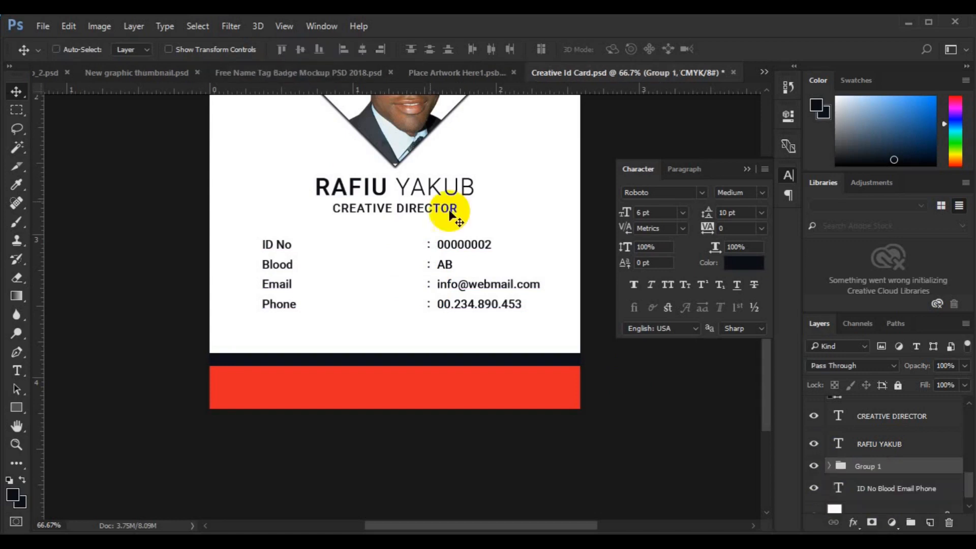
ctrl+click(874, 489)
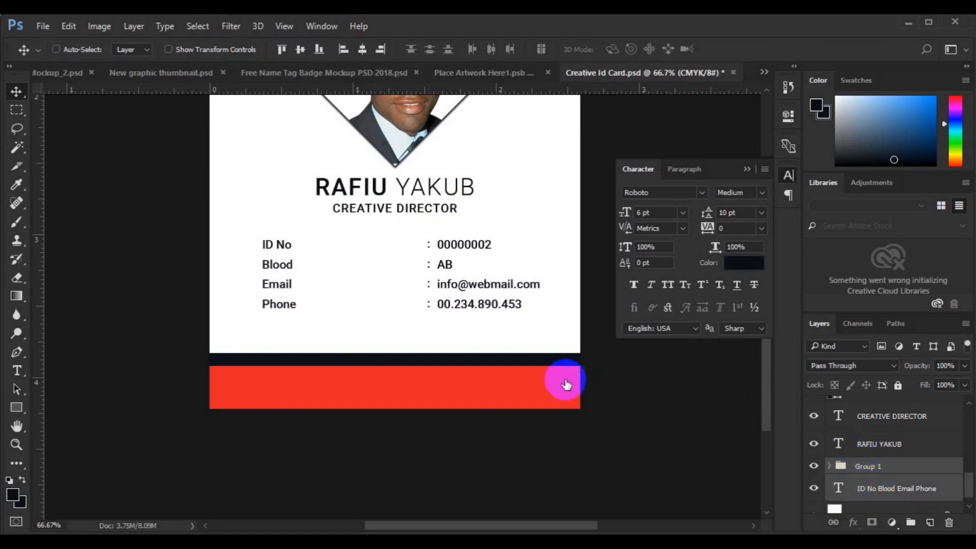
click(301, 51)
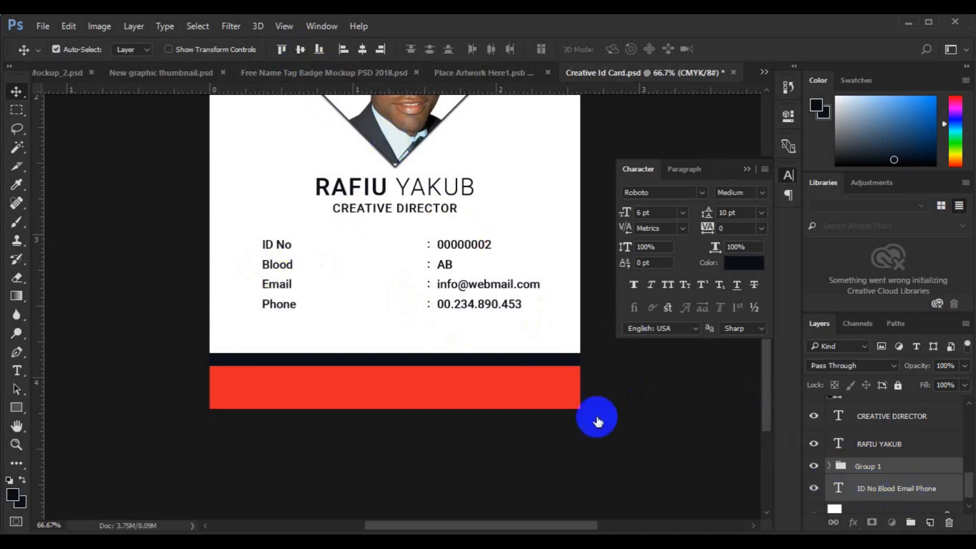
click(272, 311)
drag(299, 283, 320, 286)
- Move the labels into Group 1, centre the group on the card, and duplicate the red bottom bar
shift+click(885, 465)
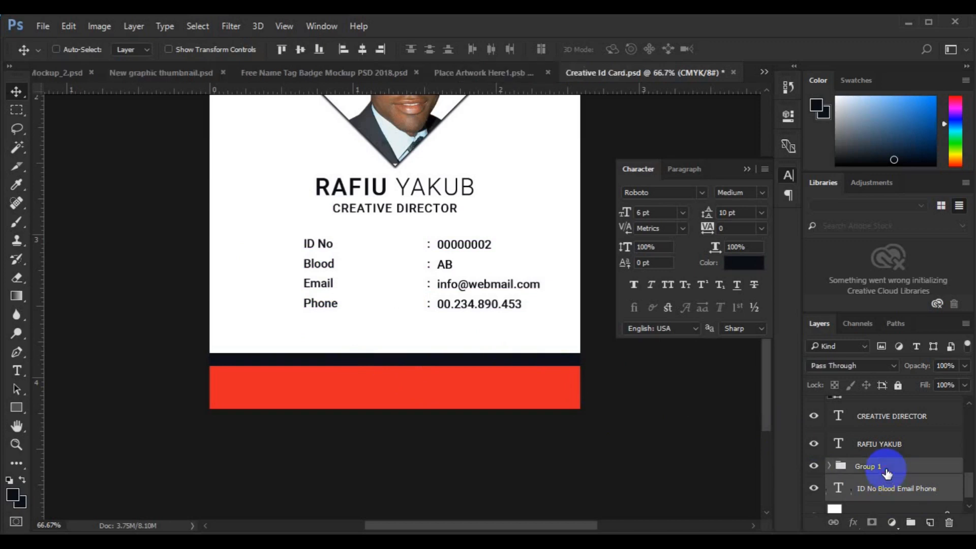
click(870, 490)
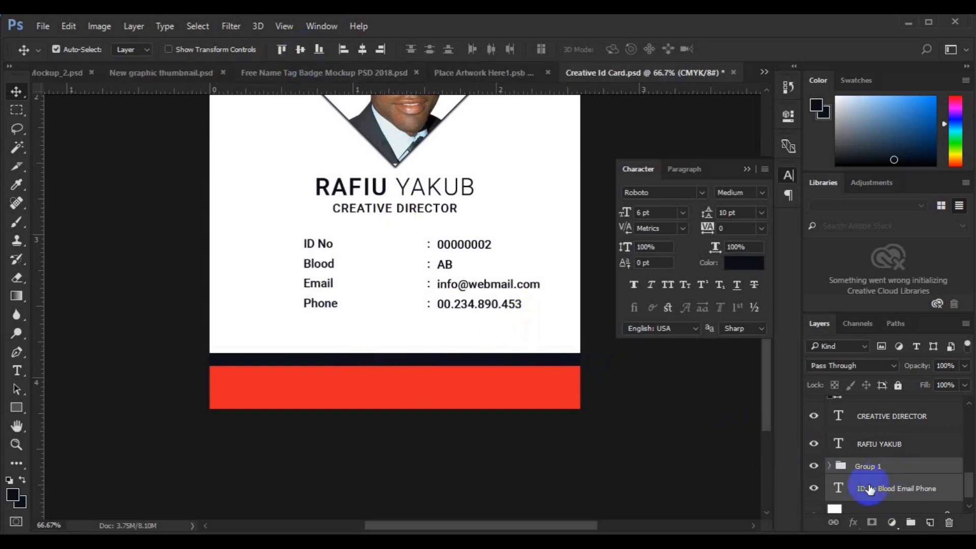
drag(871, 489, 872, 466)
key(ctrl+a)
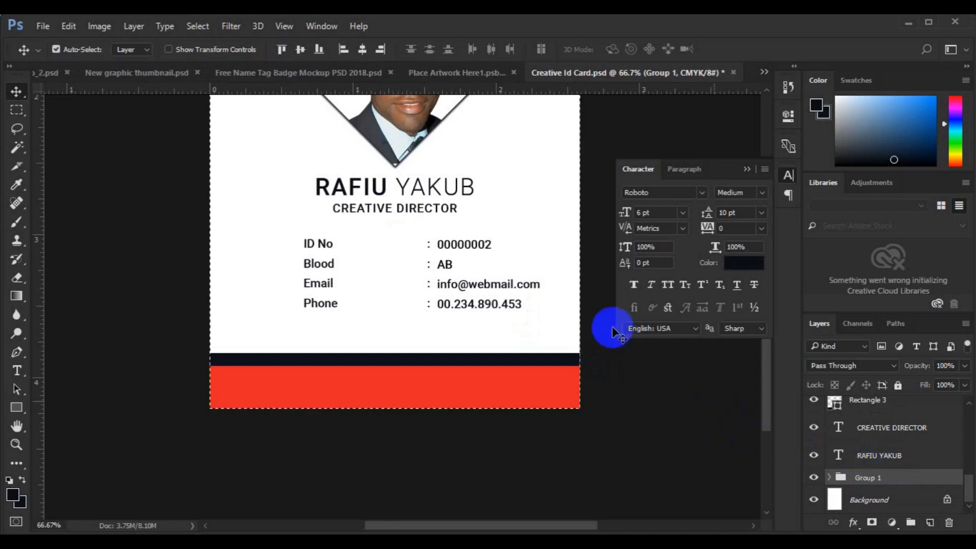
click(361, 51)
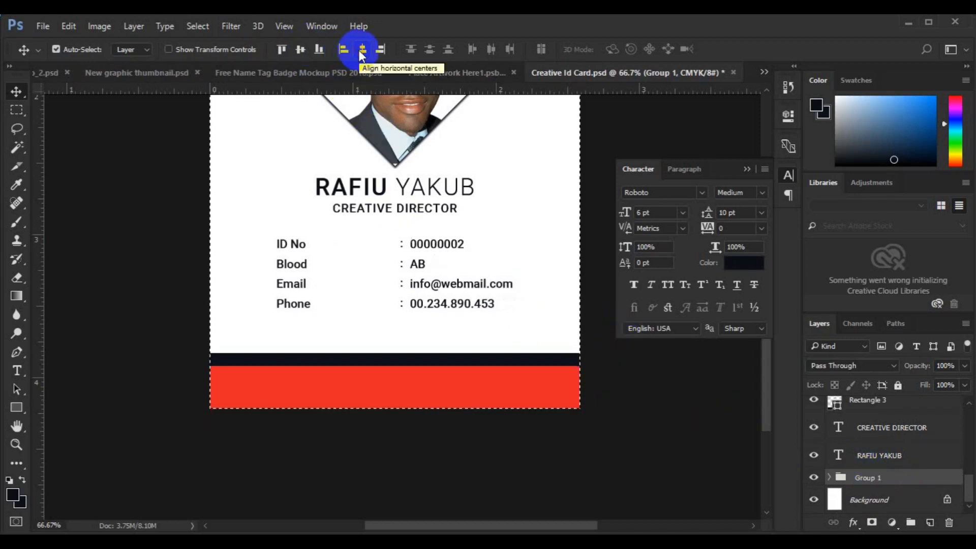
key(ctrl+d)
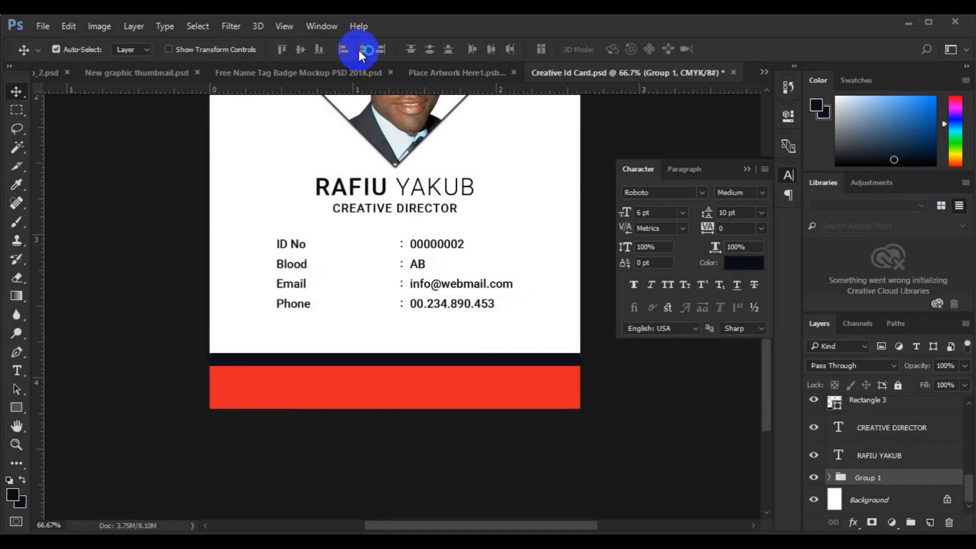
click(359, 385)
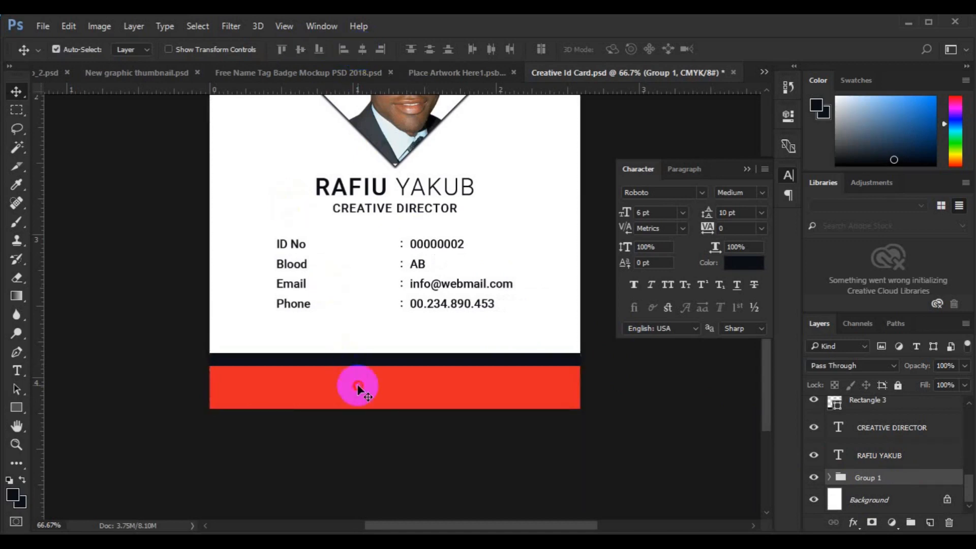
key(ctrl+j)
click(929, 524)
click(16, 370)
click(327, 389)
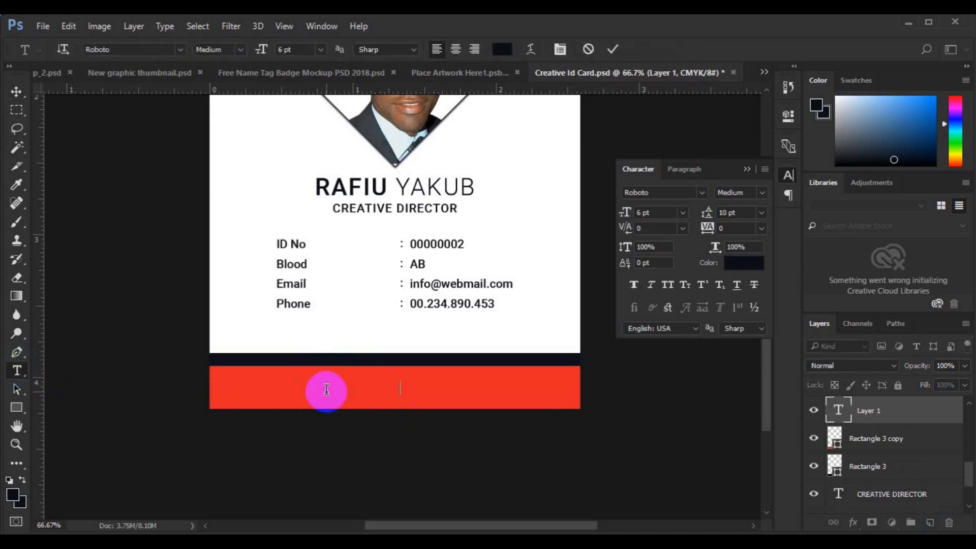
key(ctrl+a)
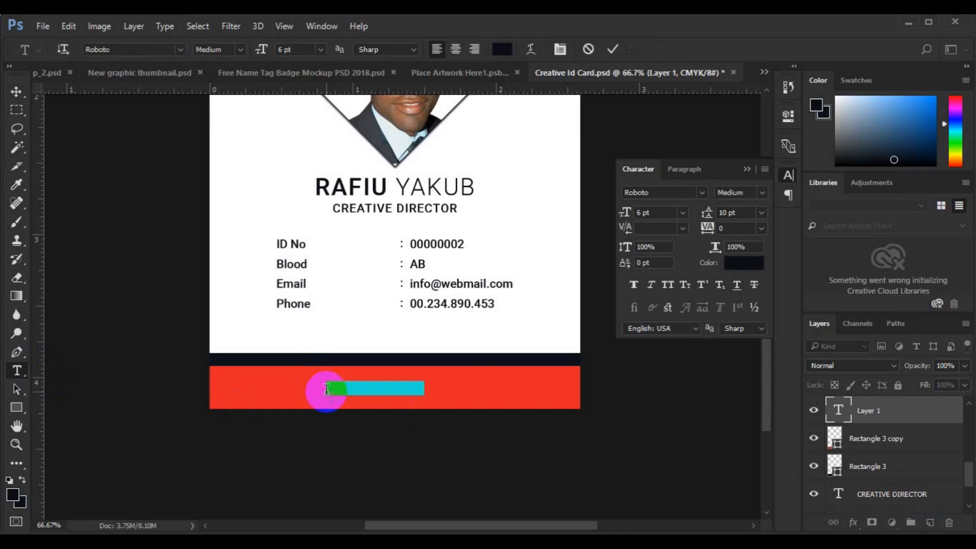
click(502, 49)
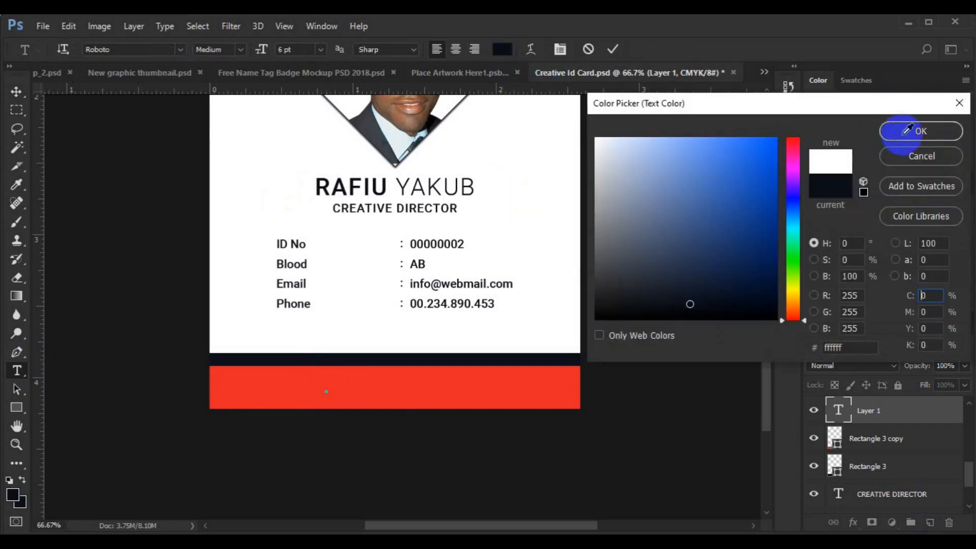
click(906, 136)
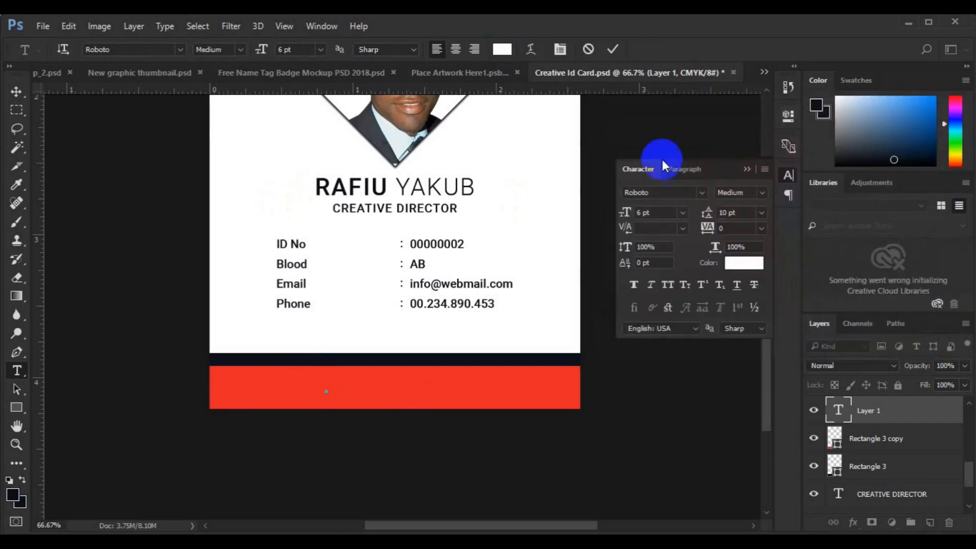
click(15, 92)
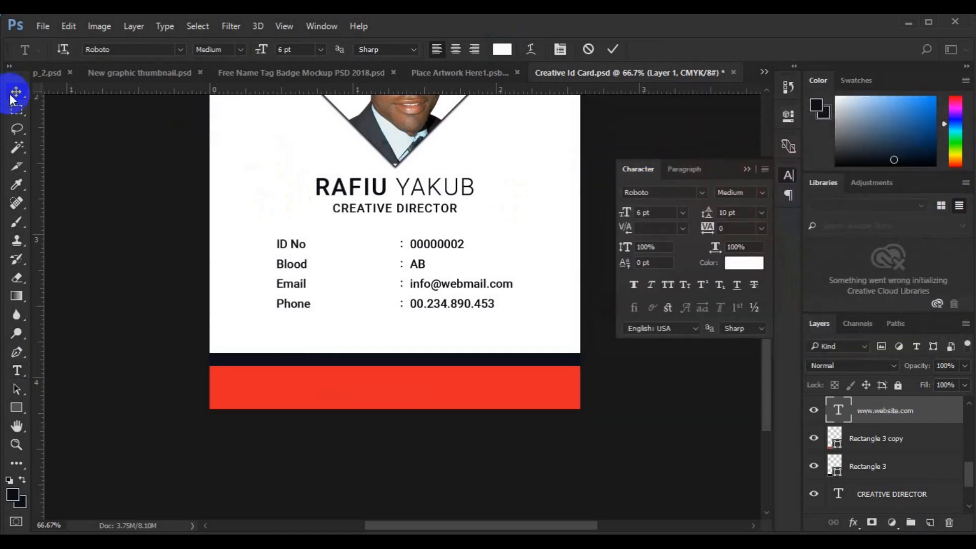
- Centre the website text horizontally on the card and close the Character panel
key(ctrl+a)
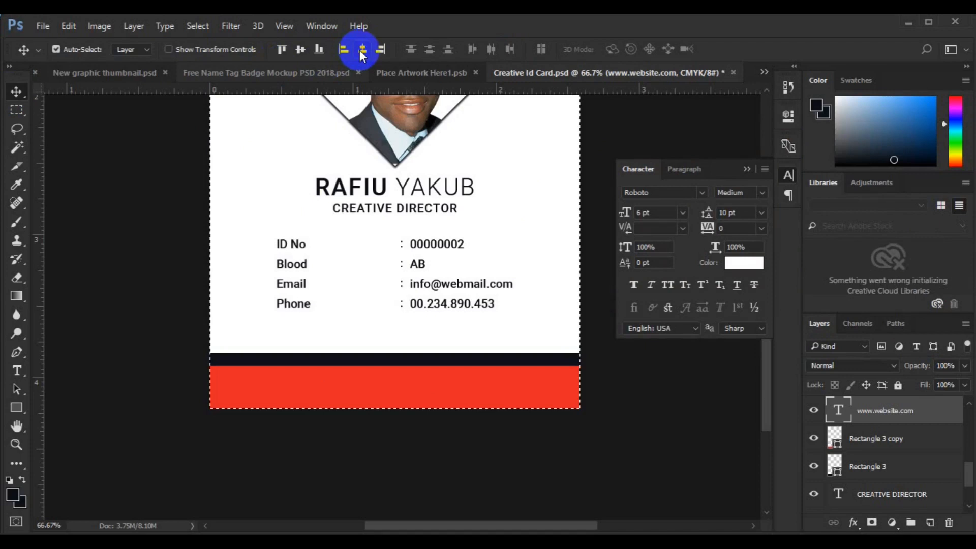
click(362, 49)
key(ctrl+d)
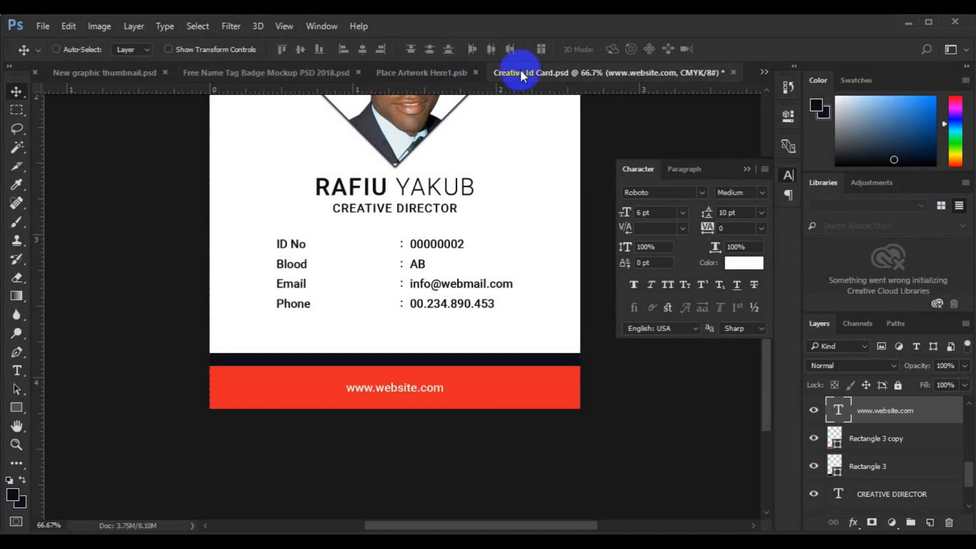
click(745, 171)
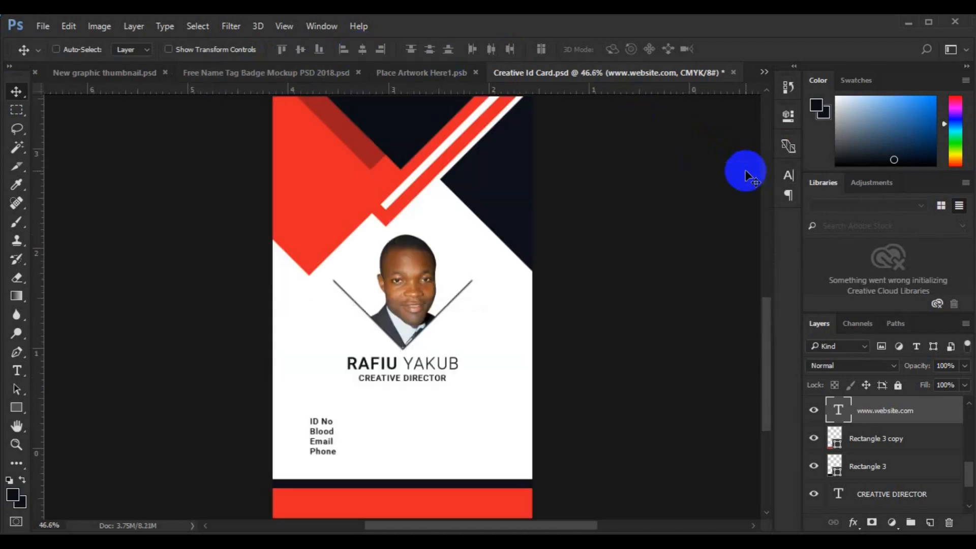
- Zoom out to show the whole finished card and select the details Group 1
key(ctrl+0)
key(ctrl+minus)
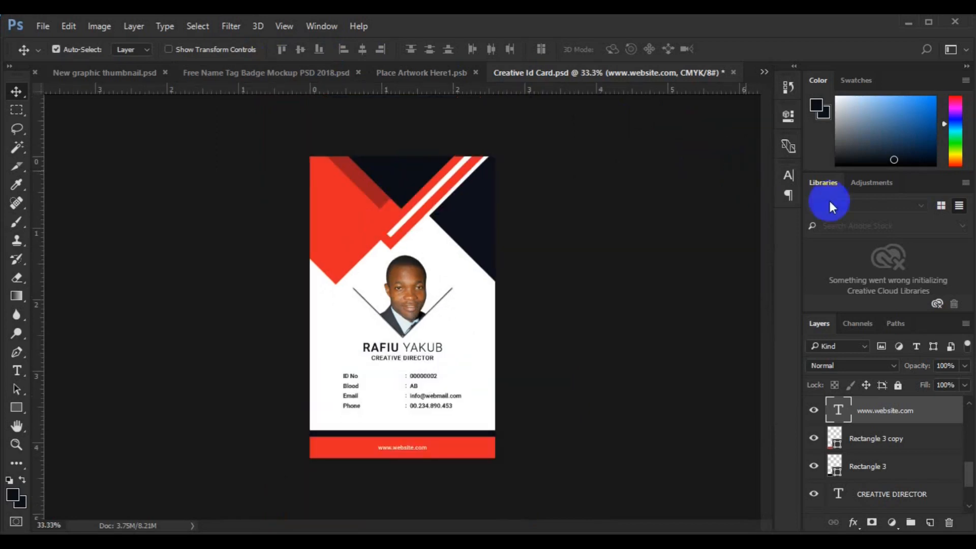
click(970, 501)
click(893, 478)
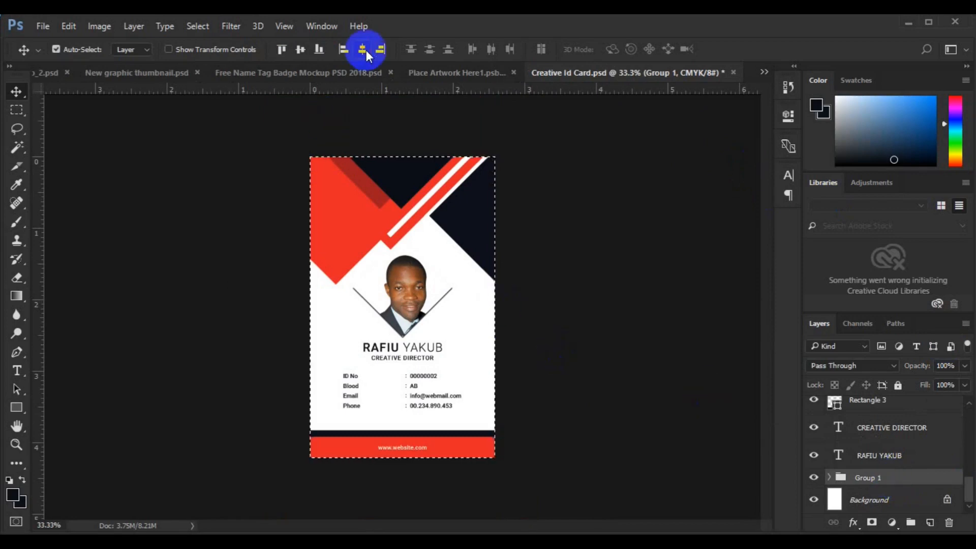
key(ctrl+d)
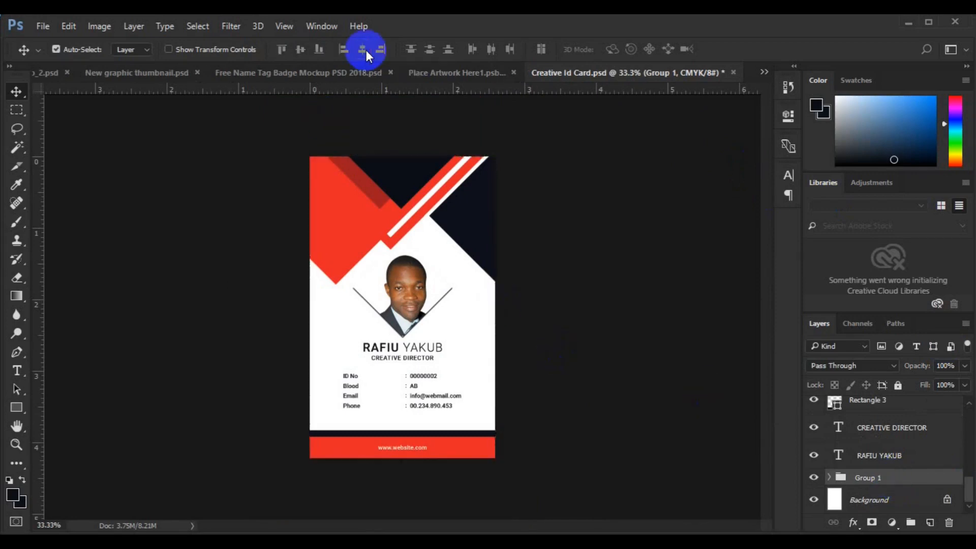